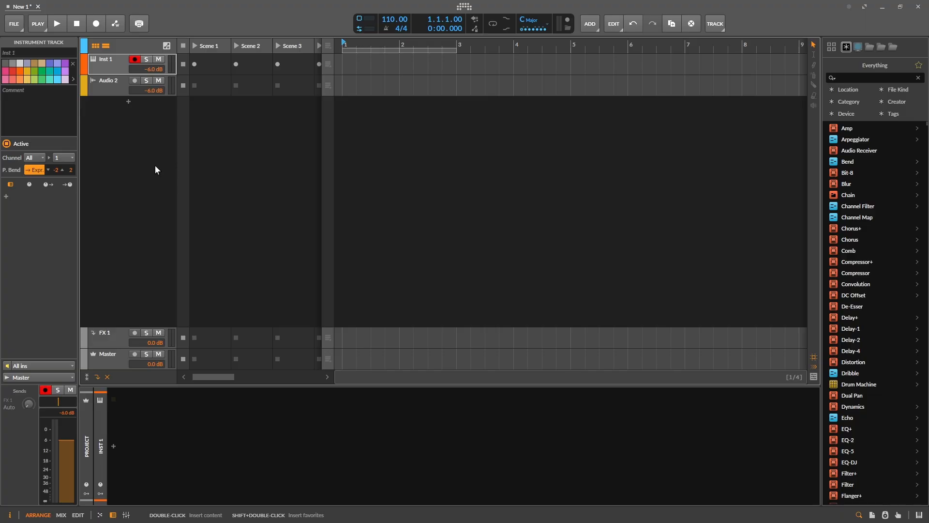
Hide the clip launcher beside the arranger timeline and show the My Samples collection in the browser
click(95, 46)
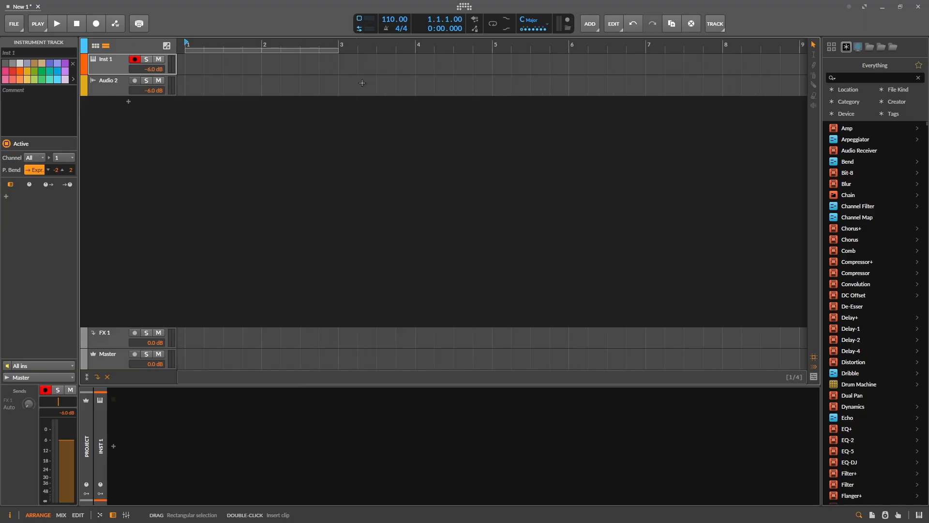
click(870, 47)
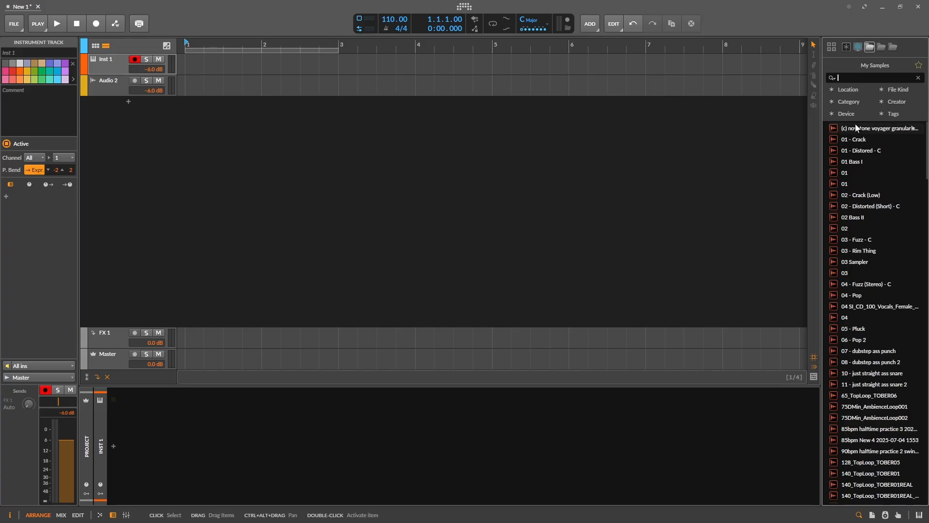
Delete the FX 1 track and set the project tempo to 140 BPM
click(116, 335)
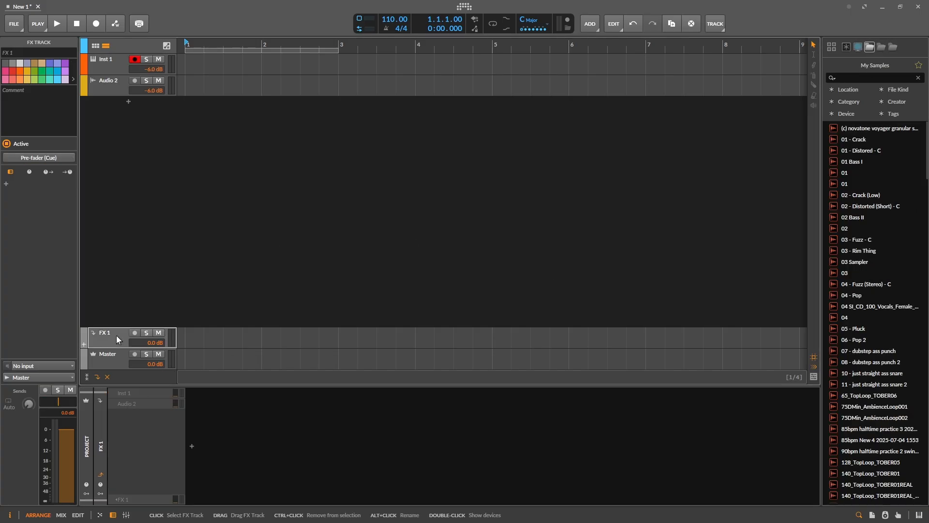
key(Delete)
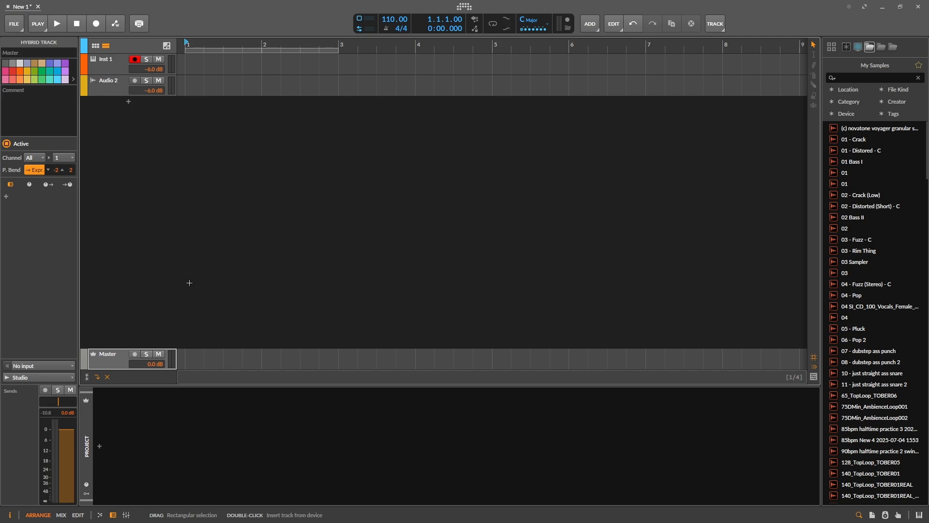
double_click(391, 19)
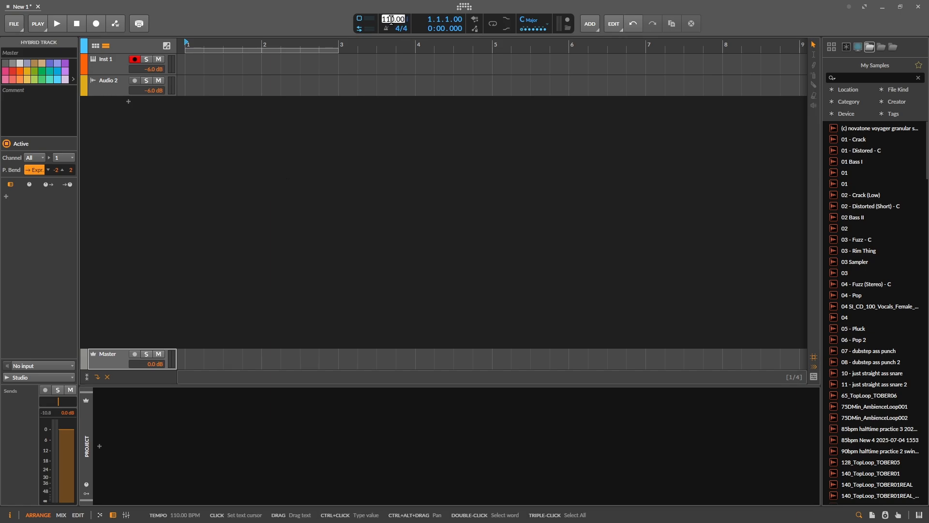
text(140)
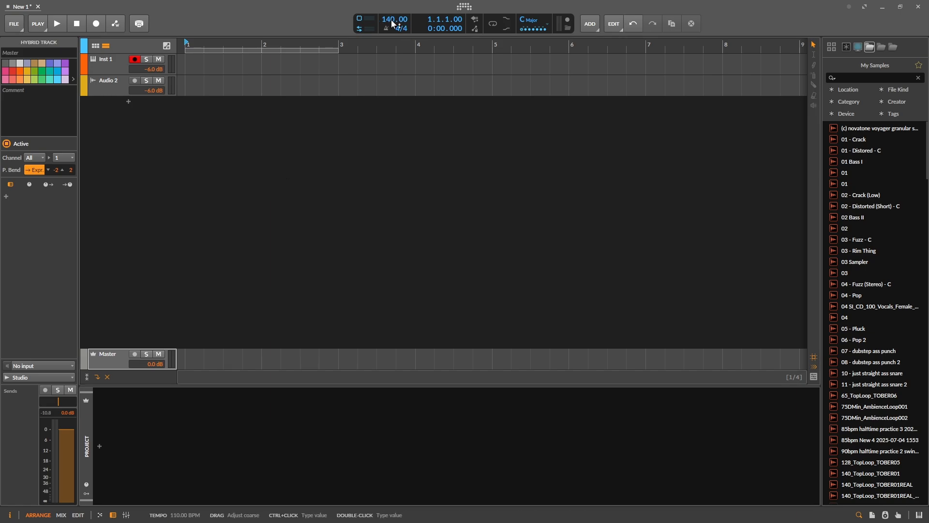
key(Return)
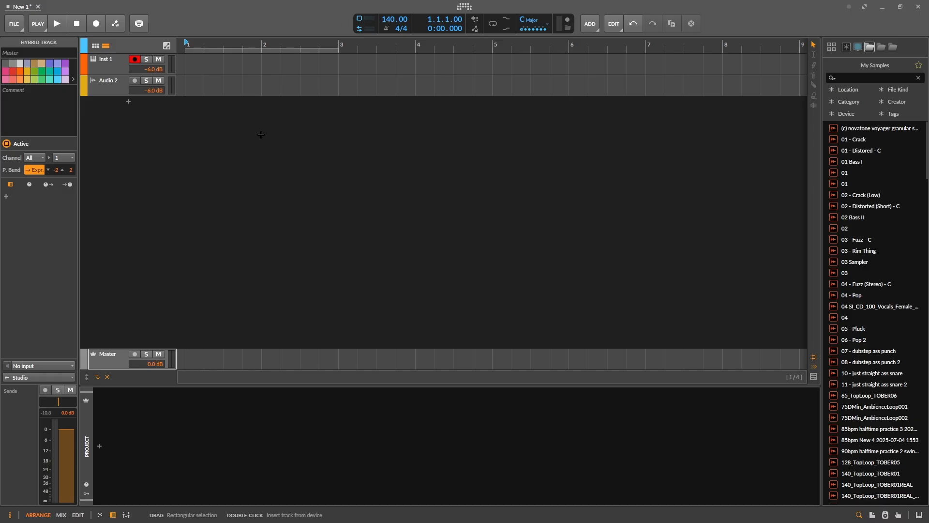
Add a new instrument track, load Serum 2 on it, and close the plug-in's window
right_click(129, 158)
click(141, 161)
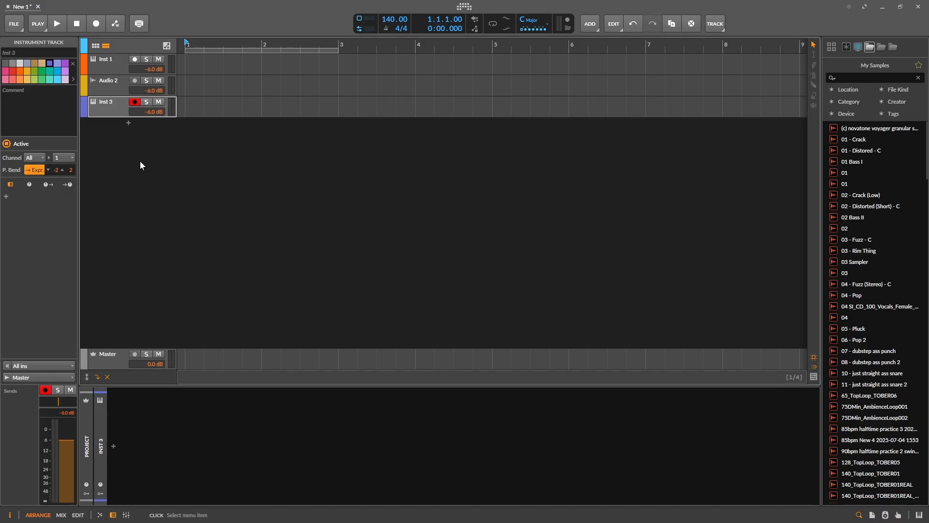
click(108, 447)
text(serum)
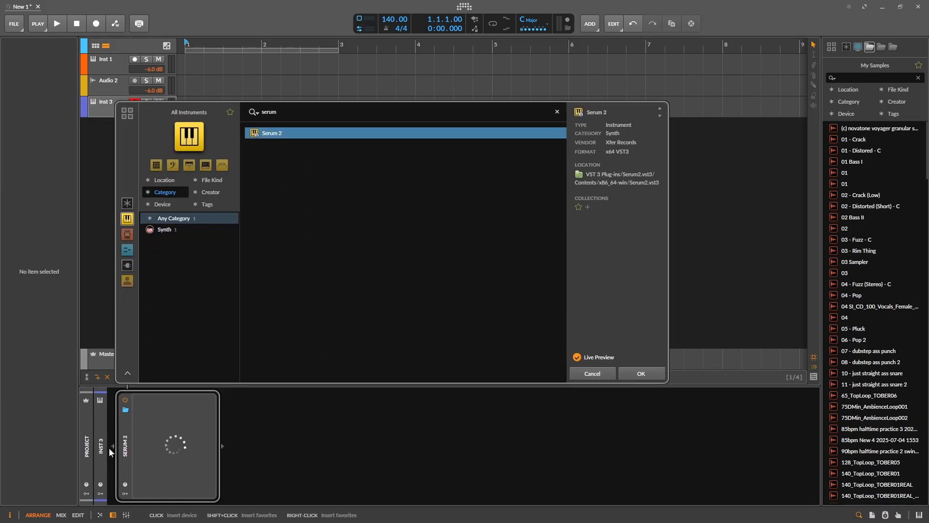
key(Return)
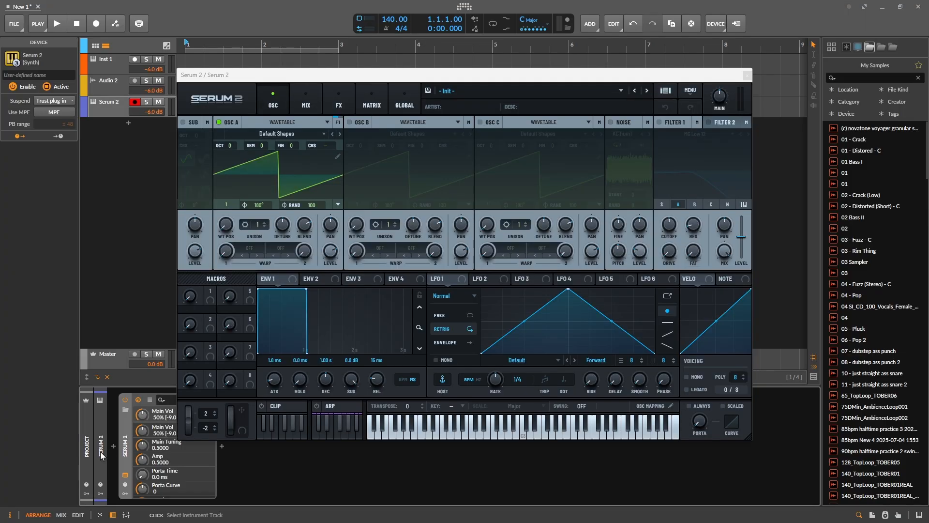
click(126, 477)
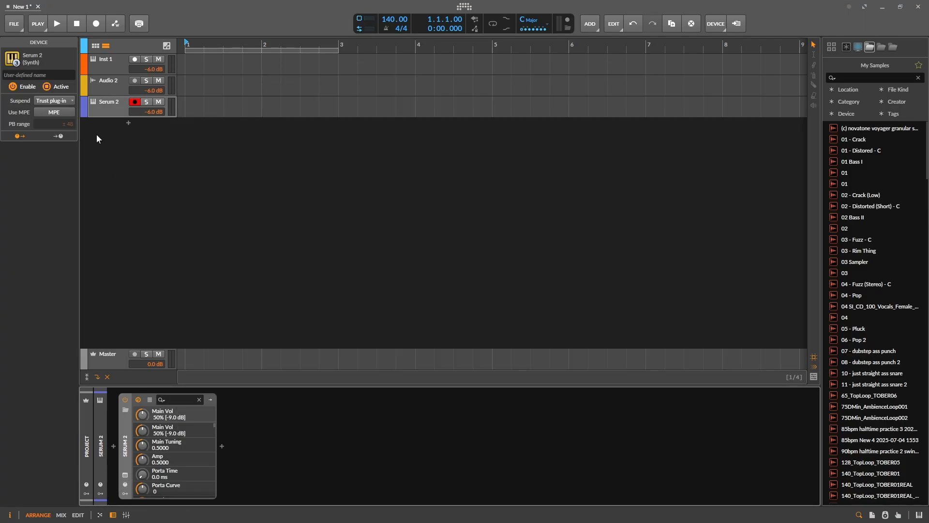
Delete the Inst 1 and Audio 2 tracks
click(107, 84)
shift+click(112, 62)
key(Delete)
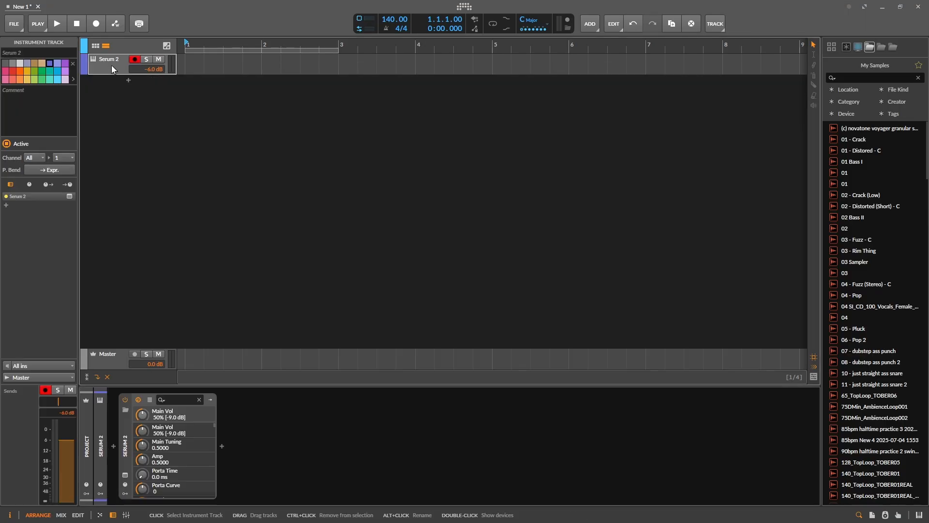
Insert the Reverb device on the Master track
click(109, 357)
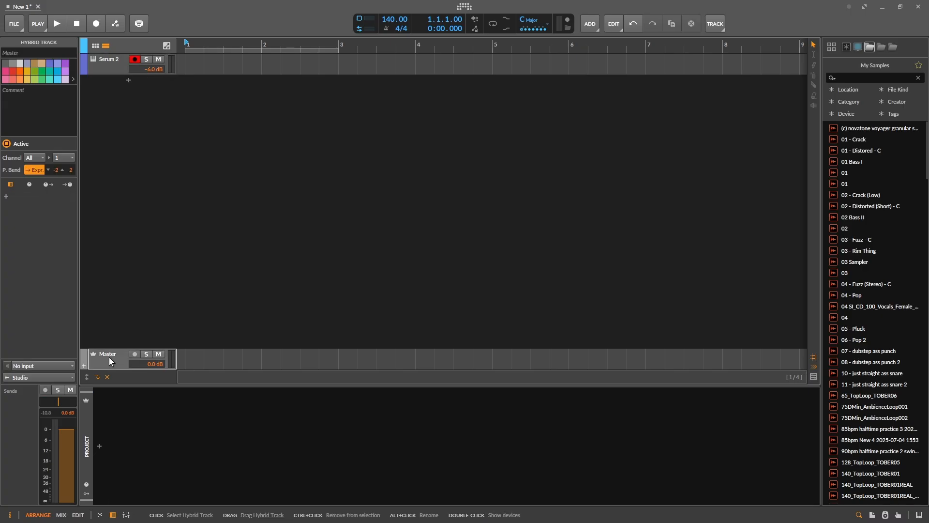
click(98, 441)
text(reverb)
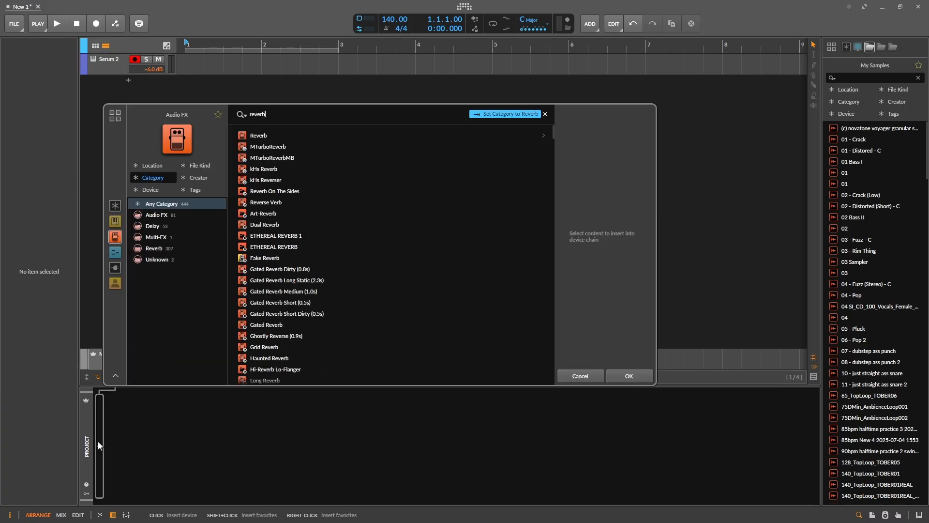
key(Down)
key(Return)
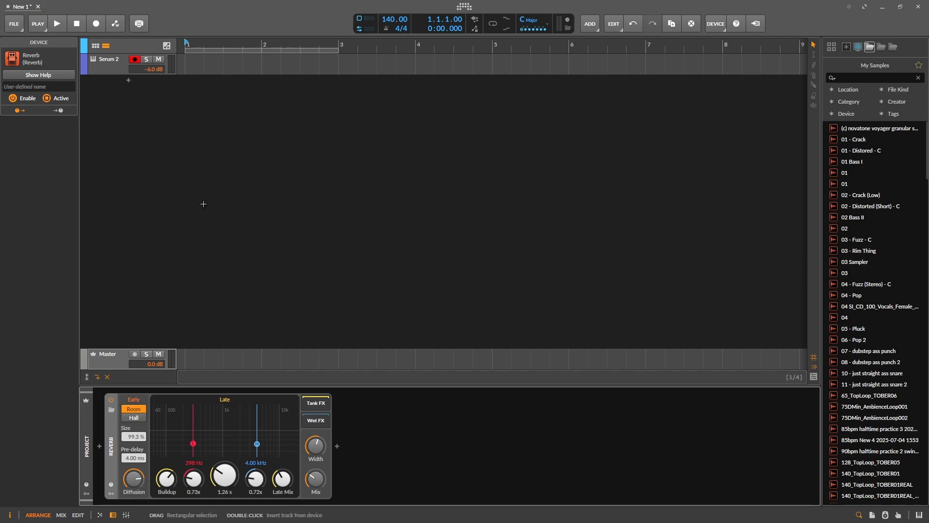
Save the project as a template named "New Template"
click(14, 24)
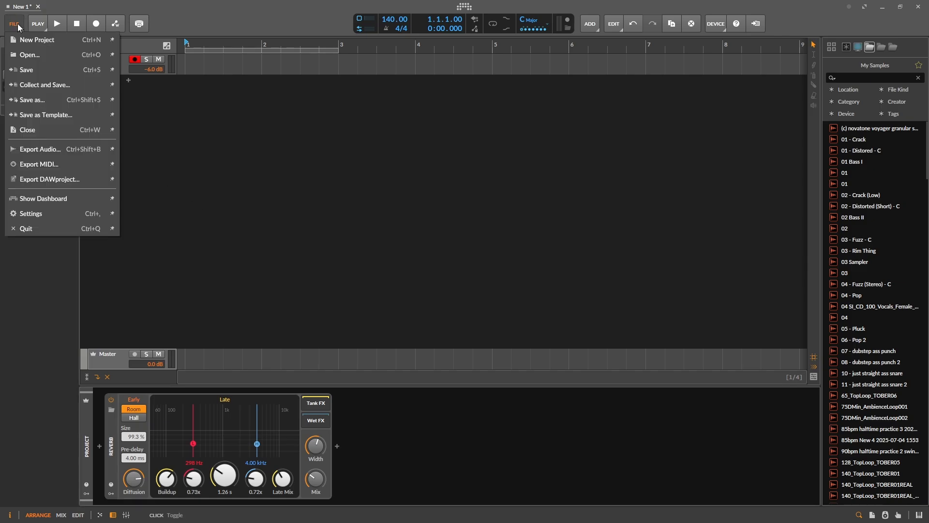
click(75, 116)
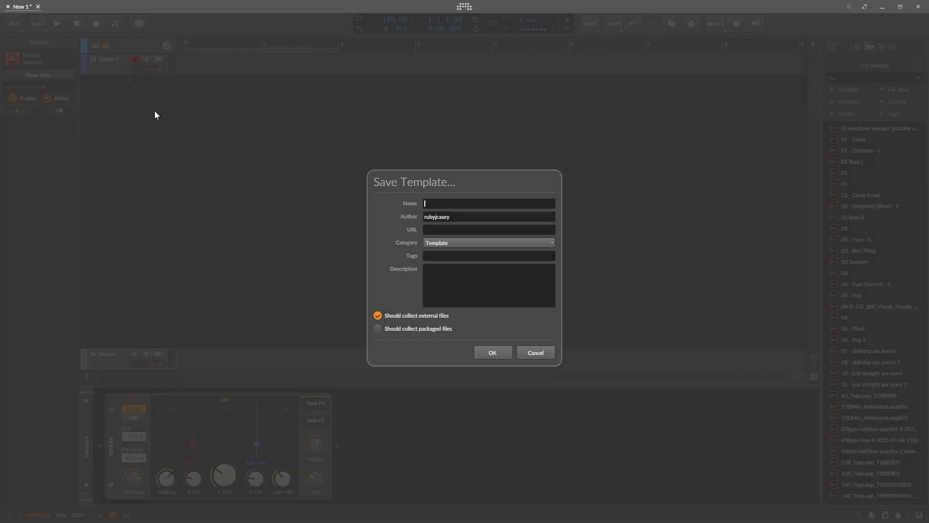
text(New Template)
click(492, 353)
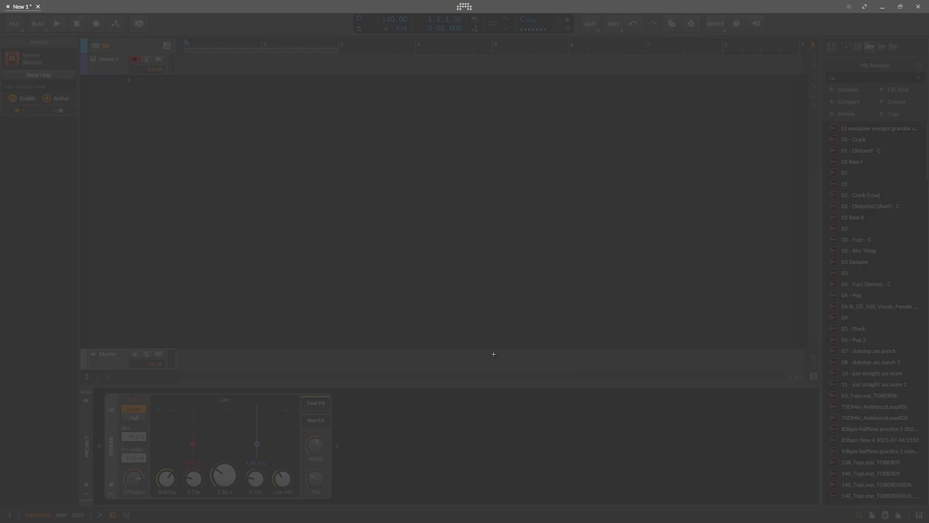
Enable using a template for new projects in the Behavior settings and choose New Template
click(464, 7)
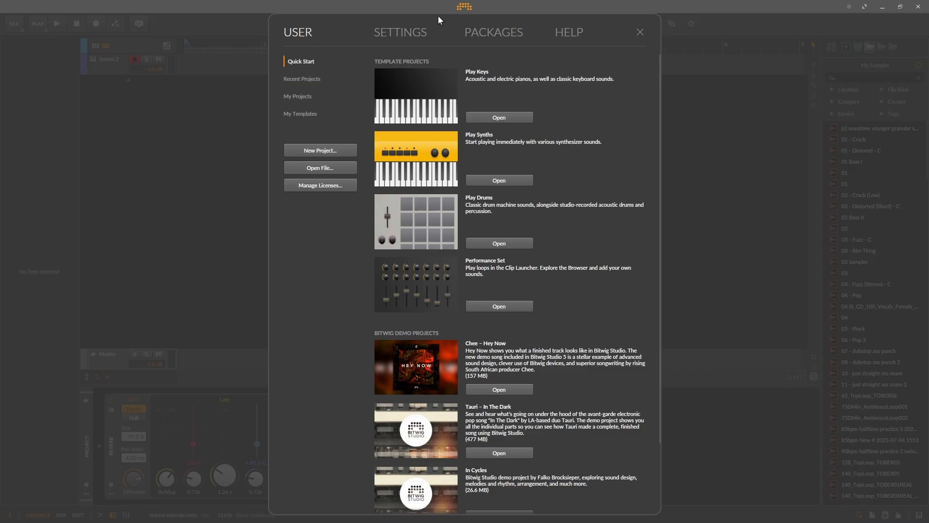
click(411, 32)
click(303, 79)
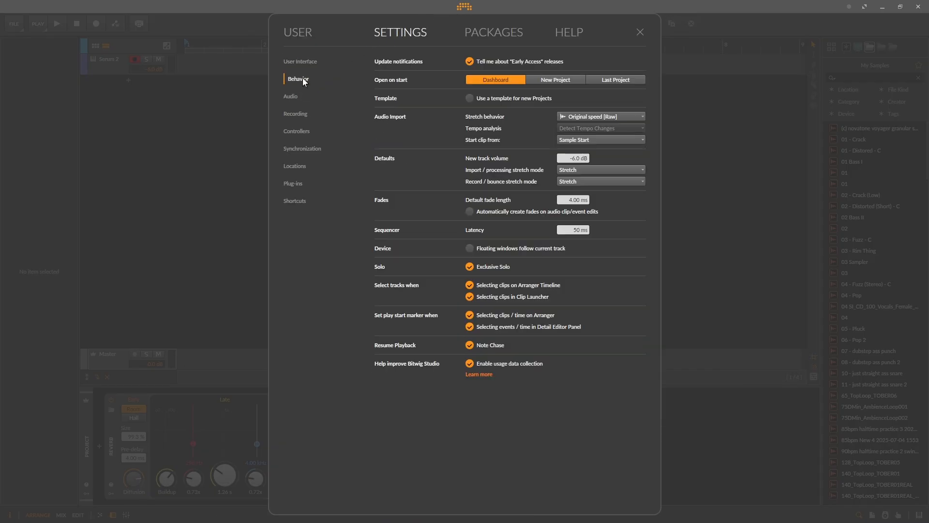
click(470, 98)
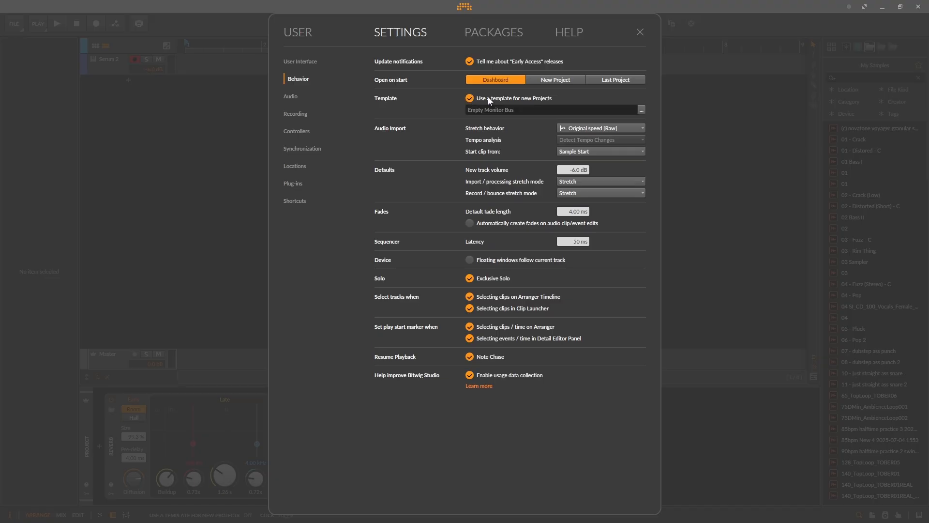
click(641, 110)
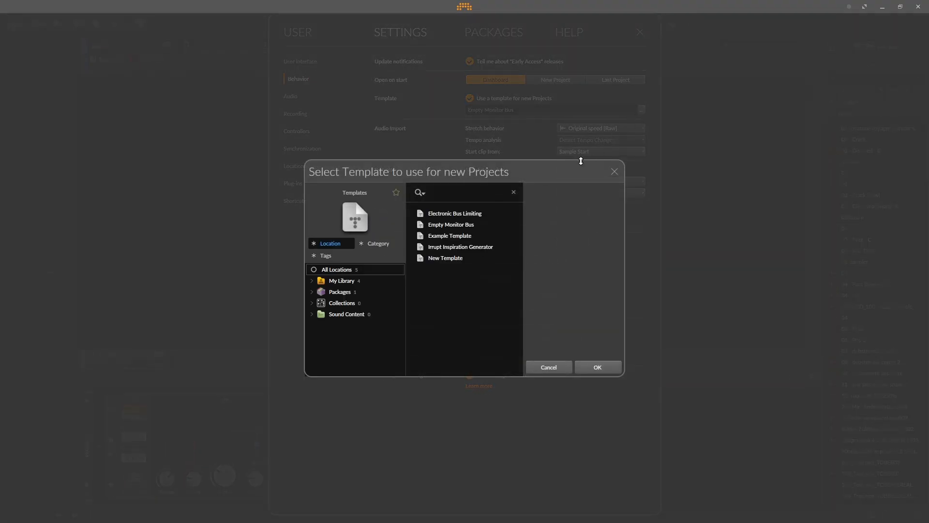
click(435, 259)
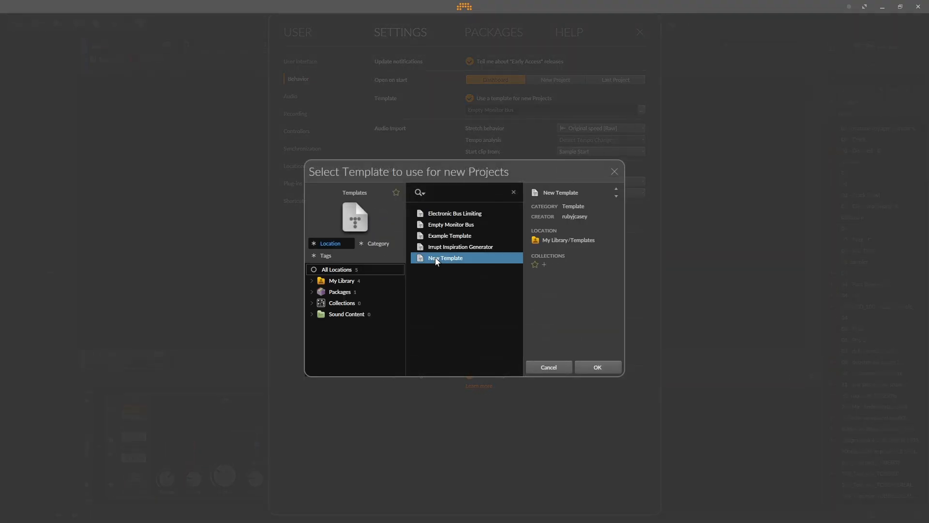
click(599, 368)
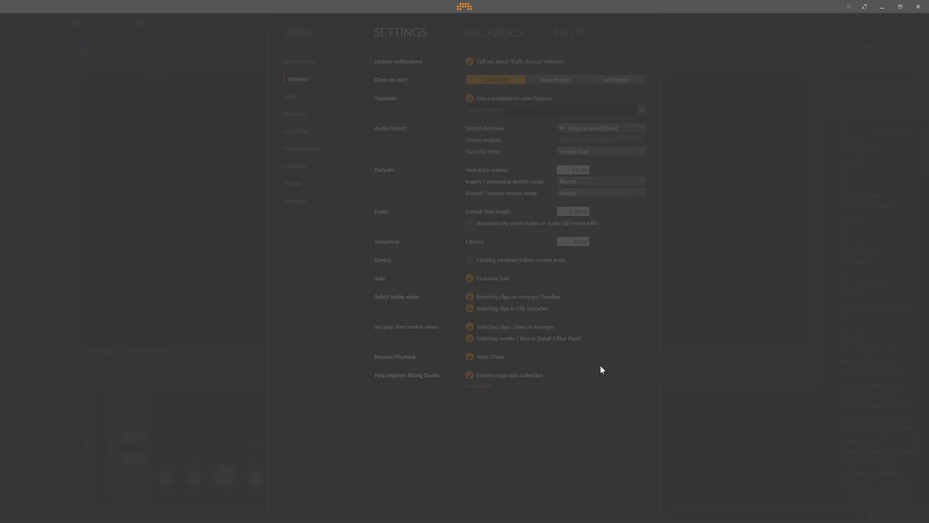
Close the current project and create a new project from the dashboard
click(639, 33)
click(79, 7)
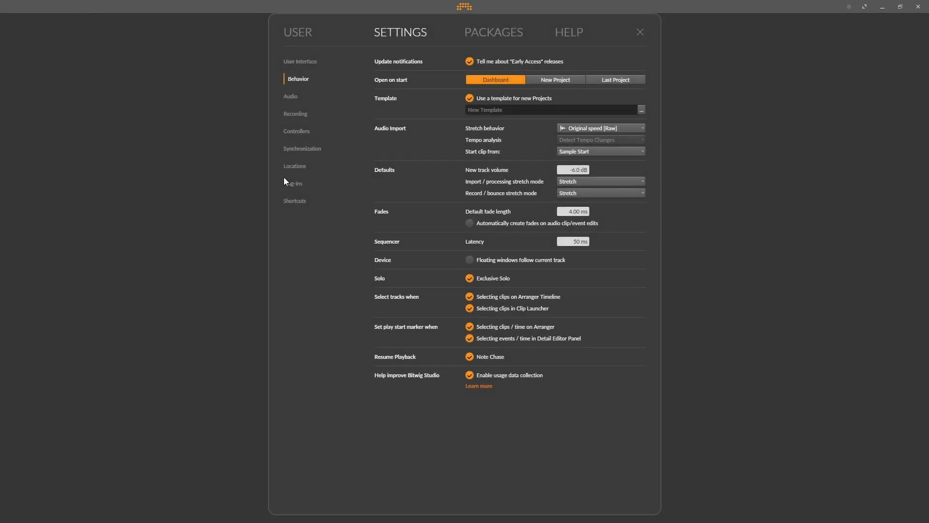
click(299, 31)
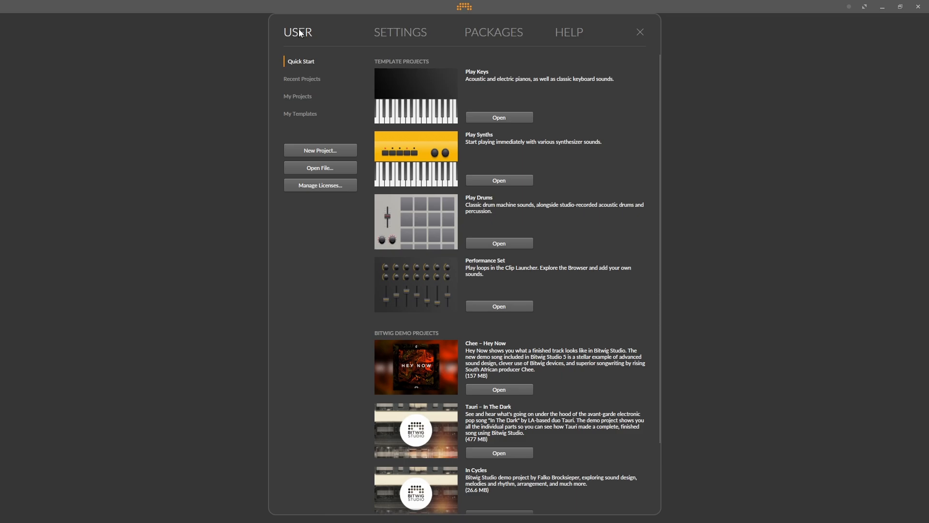
click(315, 148)
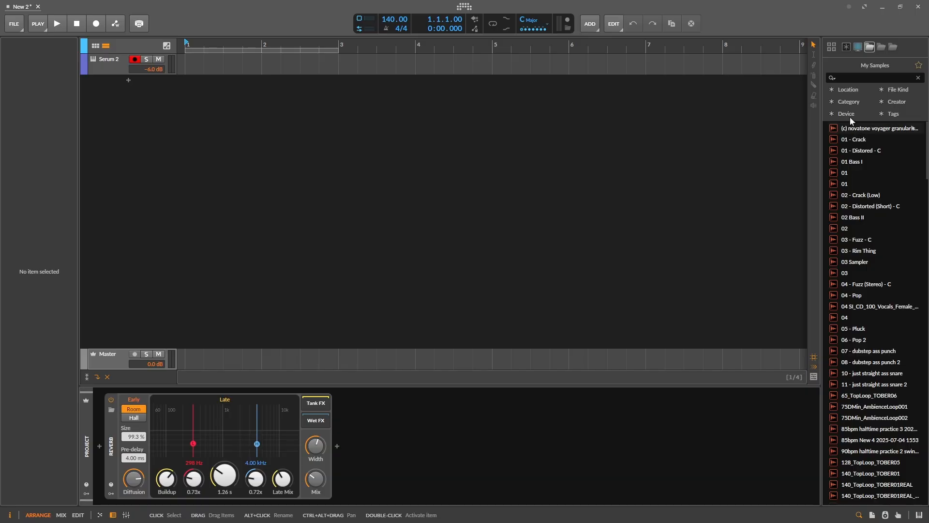
Filter the browser by location to the My Samples folder under Sound Content and enlarge the location list
click(853, 90)
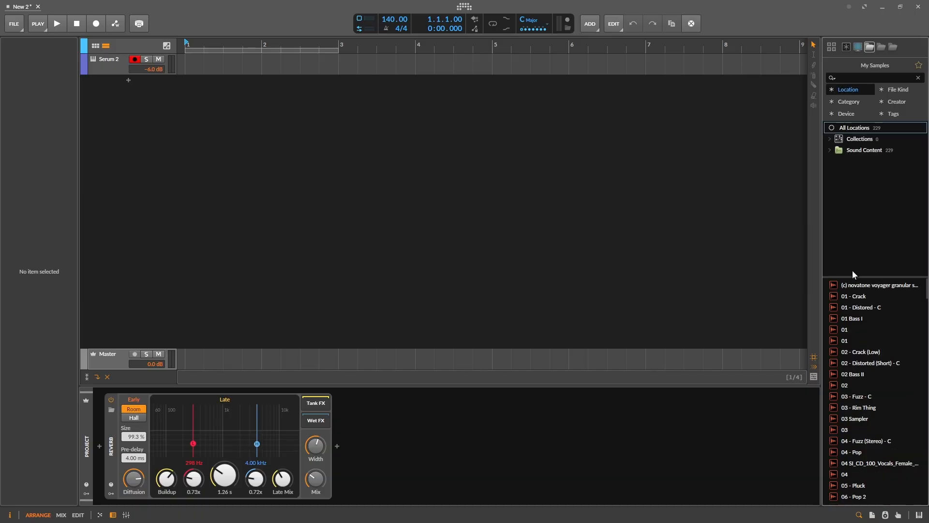
click(829, 150)
click(838, 161)
click(865, 161)
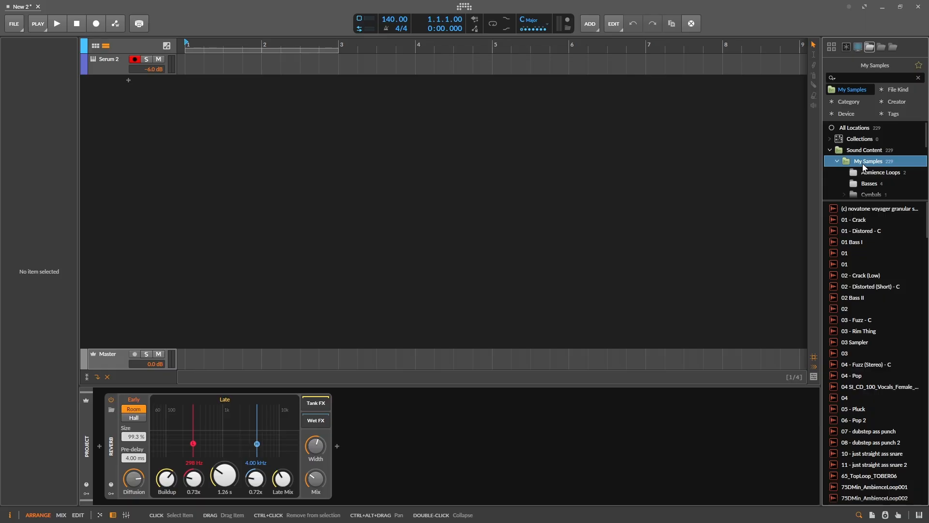
drag(859, 201, 777, 377)
Hide the browser and the device panel to enlarge the arranger
click(860, 514)
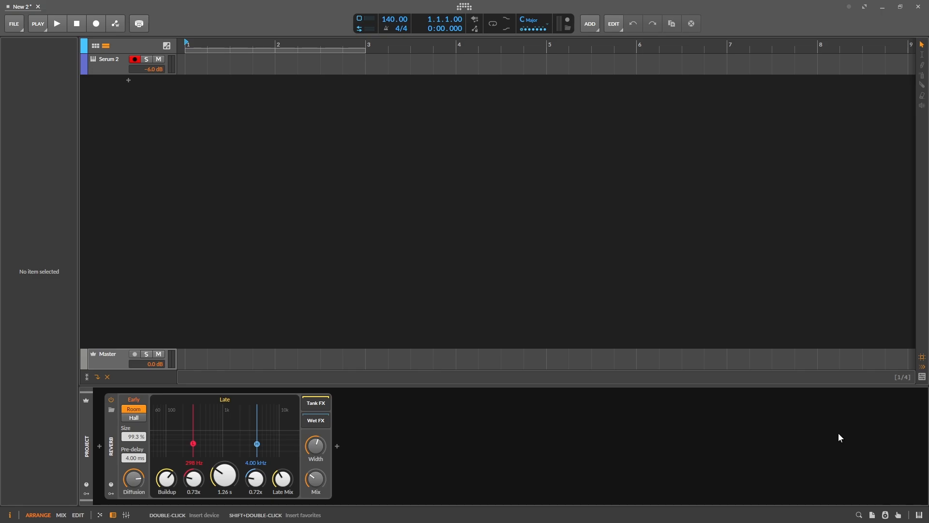
key(d)
key(d)
Move and lengthen the arranger loop region so it spans bars 9 to 14
click(463, 51)
scroll(463, 61, down, 6)
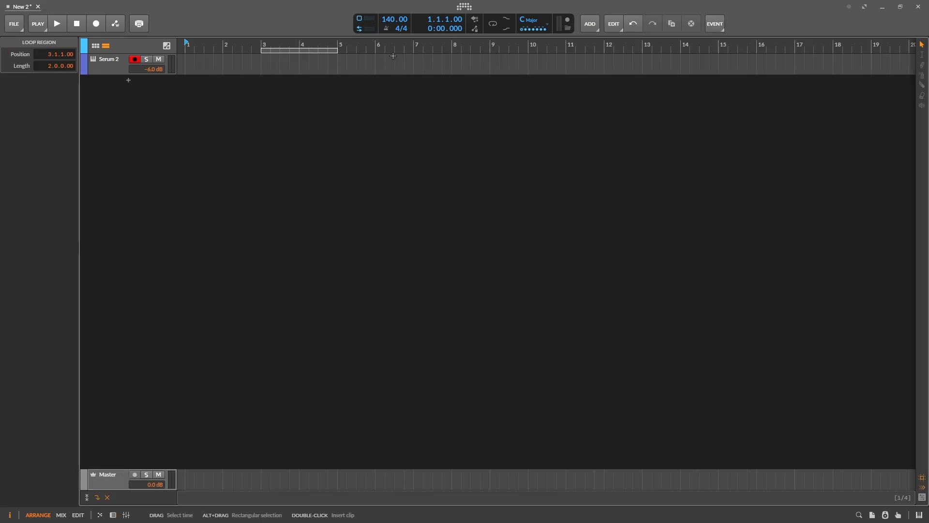
mouse_move(274, 50)
mouse_down()
mouse_move(439, 68)
mouse_move(557, 52)
mouse_move(415, 67)
mouse_move(168, 68)
mouse_move(414, 66)
mouse_up()
scroll(421, 69, up, 4)
scroll(343, 76, down, 4)
scroll(452, 95, up, 3)
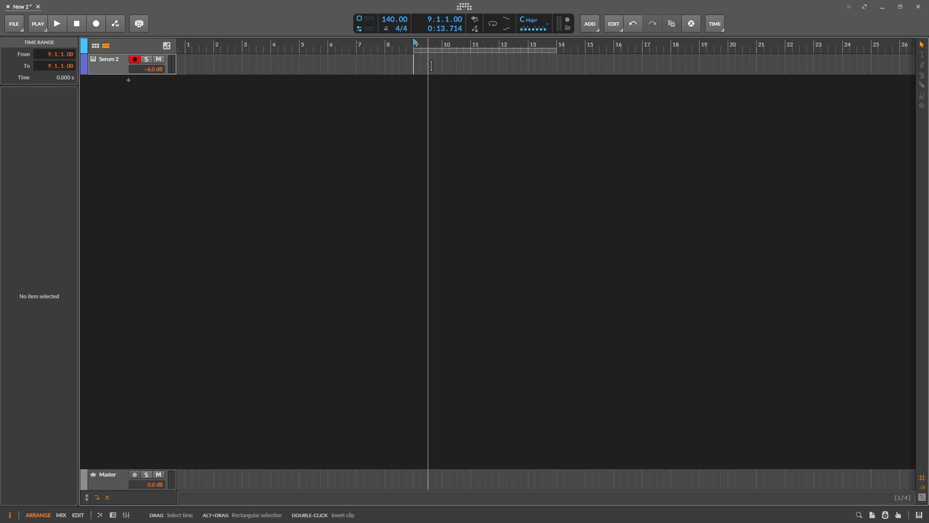
click(397, 70)
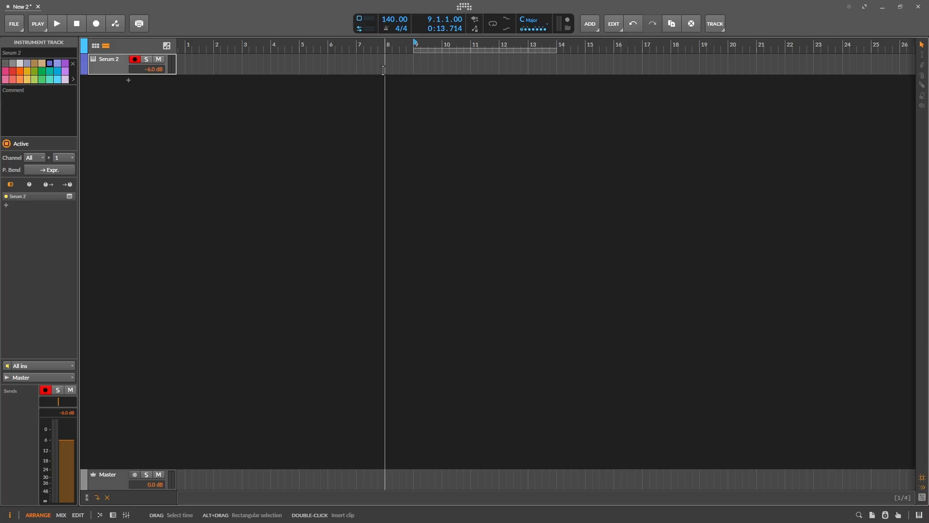
click(382, 70)
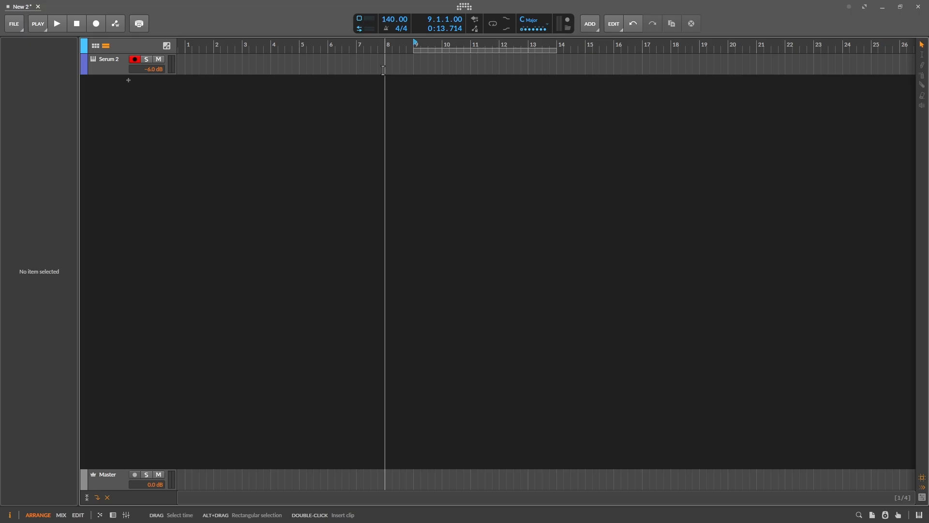
click(130, 122)
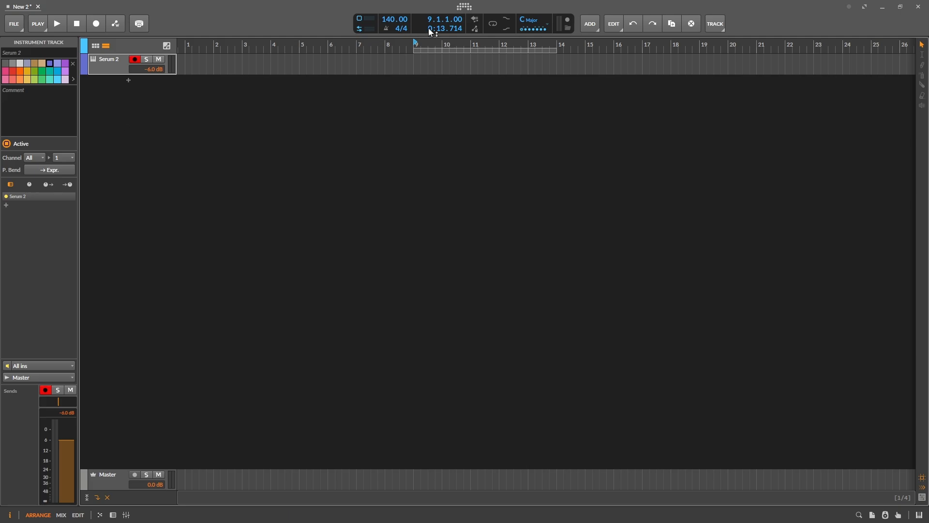
Open a new project from the Empty Monitor Bus template in My Templates and keep the browser hidden
click(459, 6)
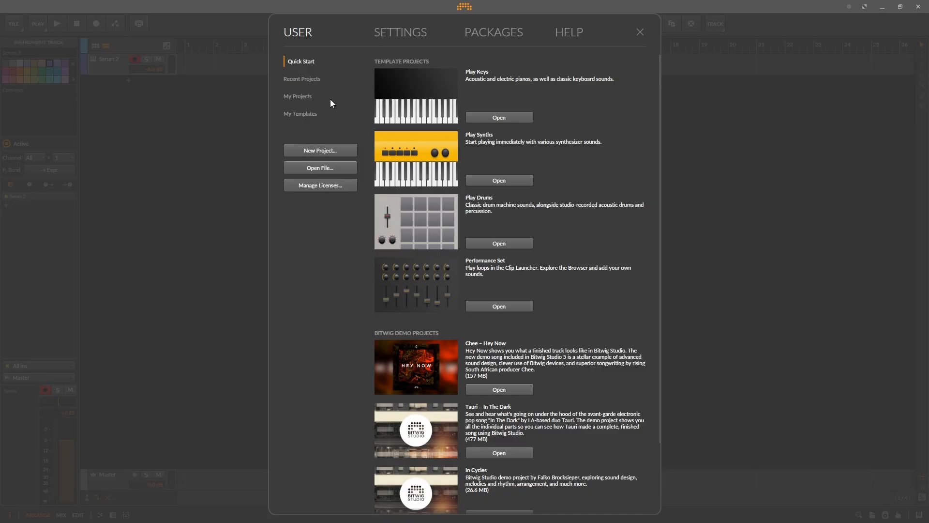
click(302, 113)
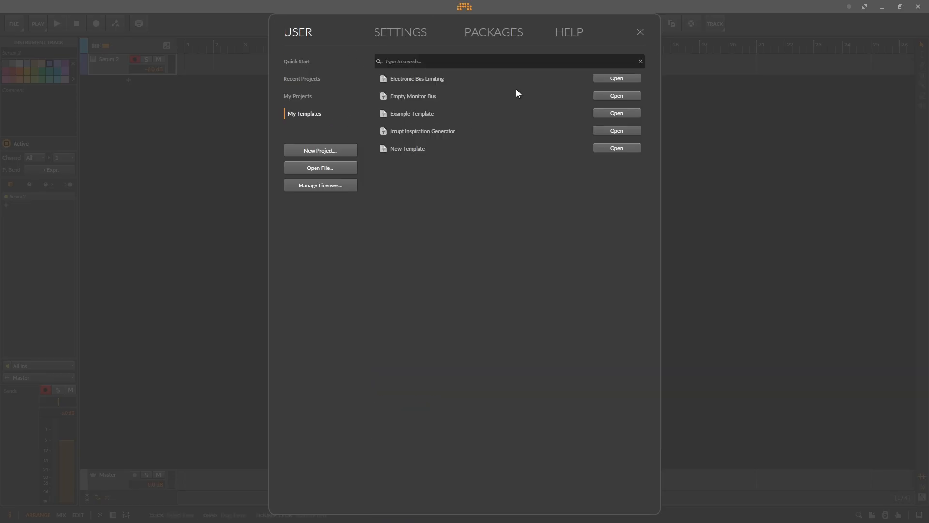
double_click(414, 150)
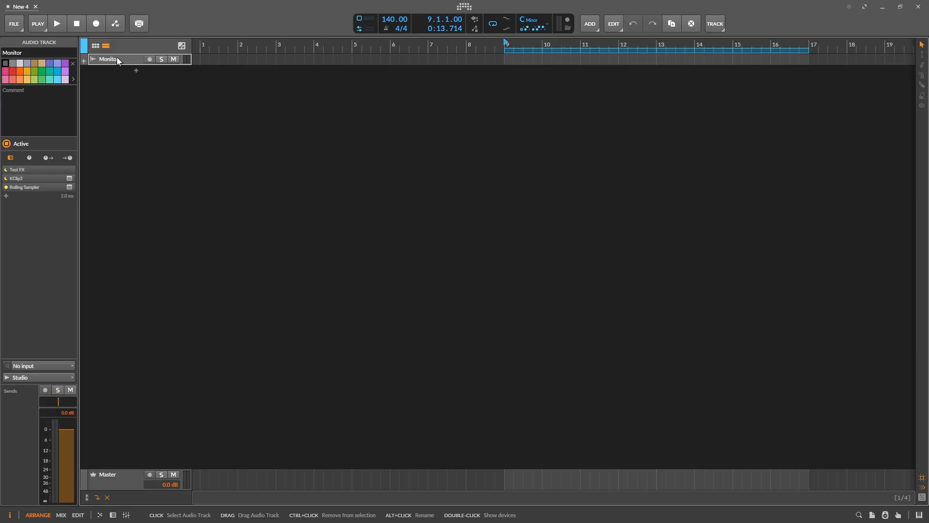
click(859, 515)
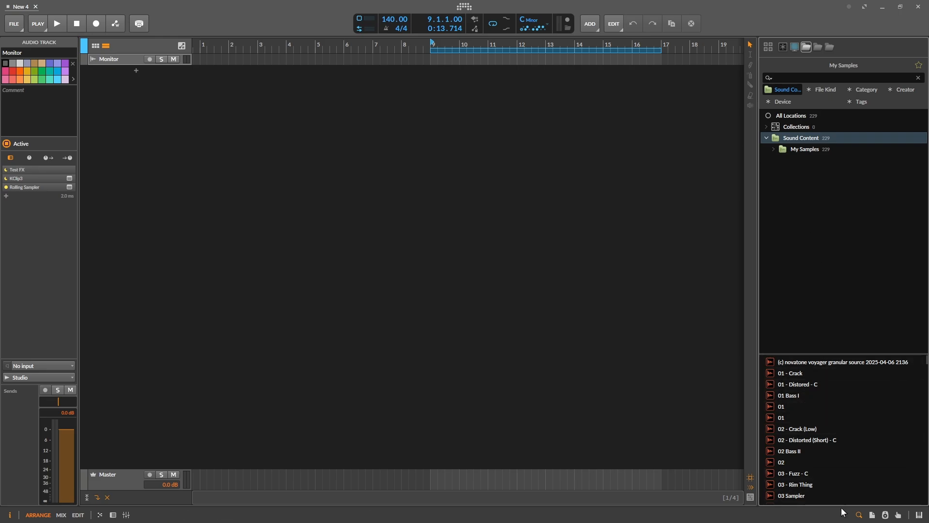
click(859, 515)
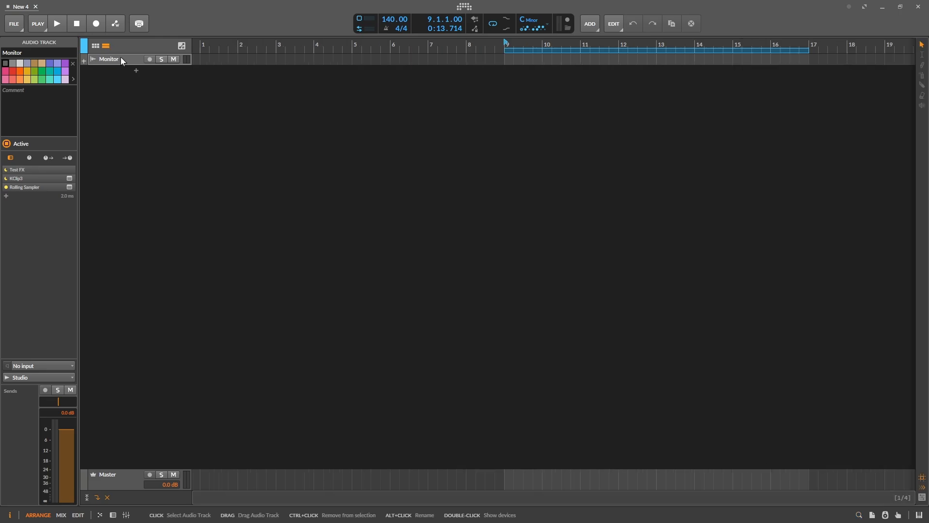
Show the Master track's devices and examine KClip3 inside the FX Selector, the Oscilloscope and the MiniMeters audio server
double_click(120, 480)
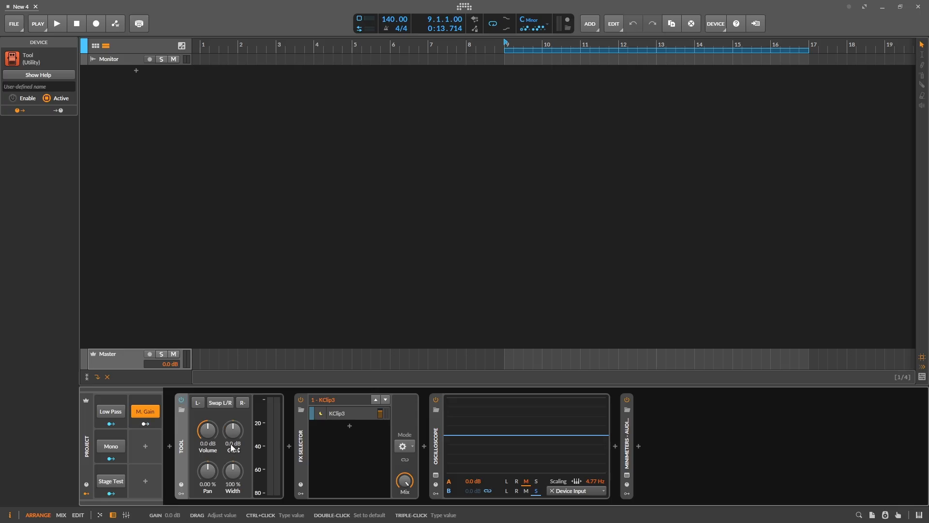
click(345, 413)
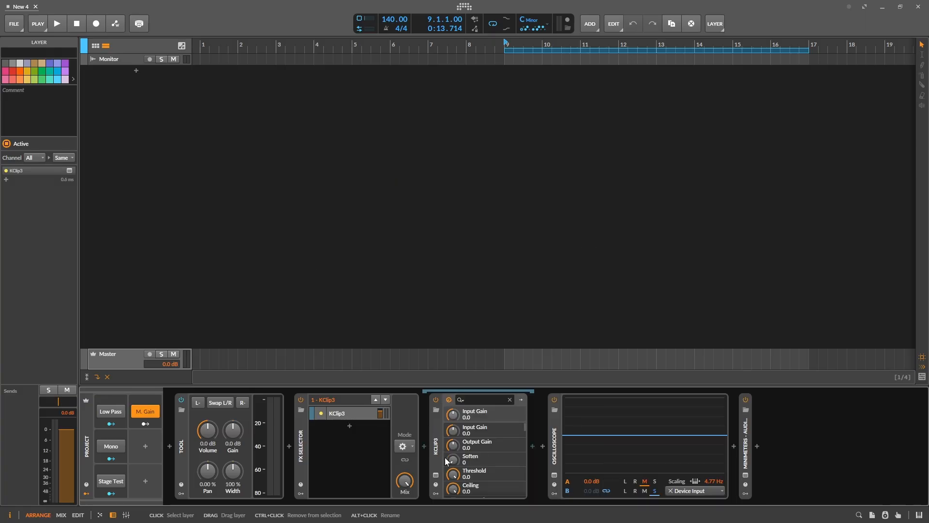
click(435, 475)
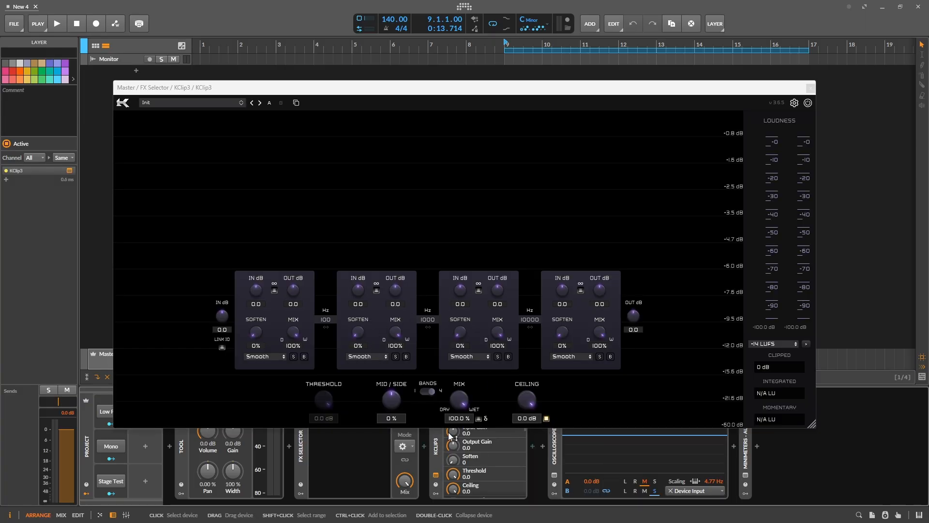
click(435, 475)
click(559, 431)
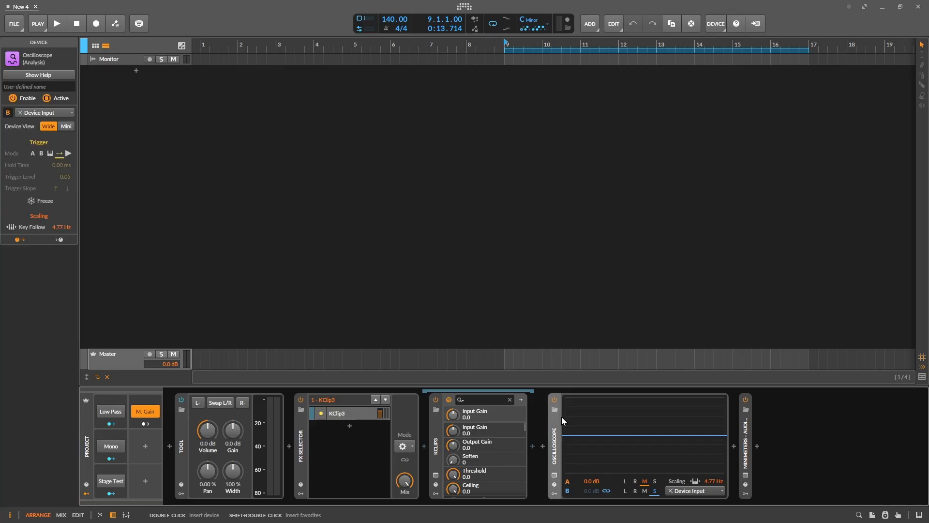
click(745, 474)
click(748, 472)
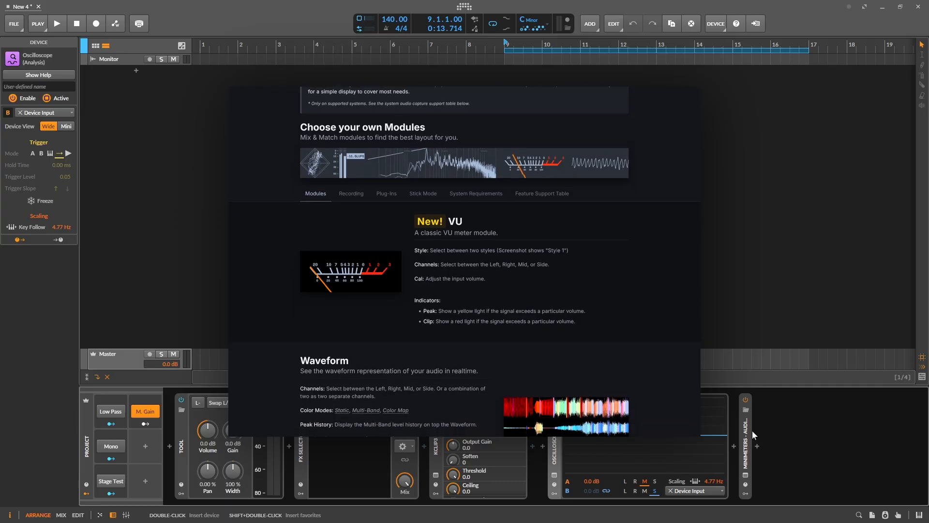
Route the Master track's output to the Monitor track
click(121, 360)
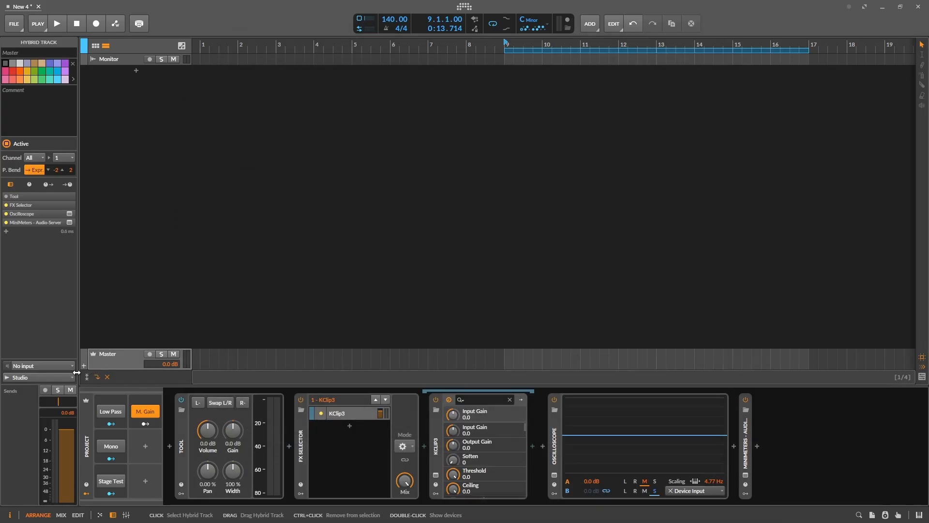
click(39, 376)
mouse_move(59, 424)
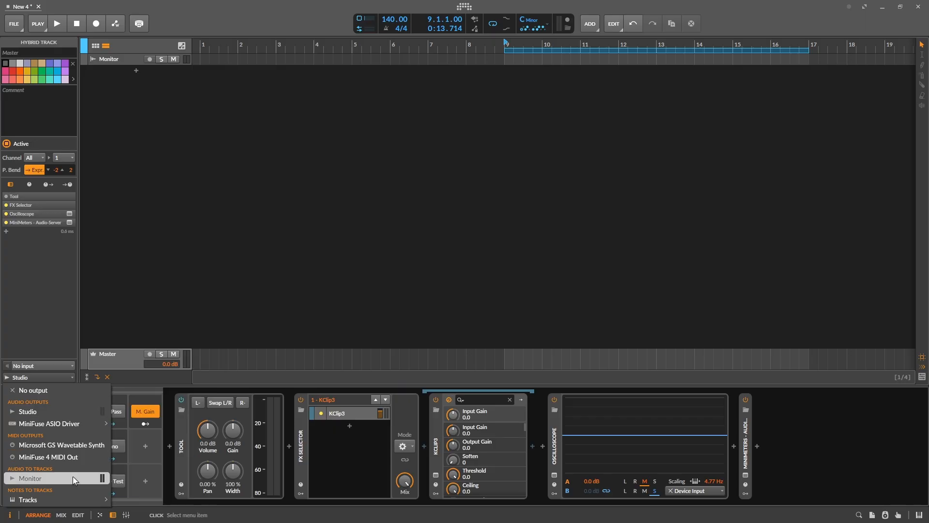
click(28, 480)
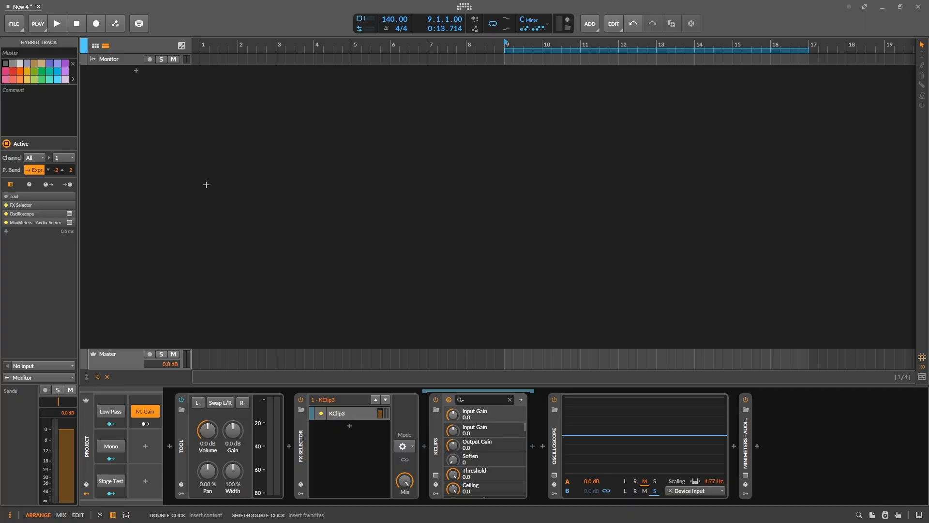
Review the project export commands and the bounce option for a time range from 4.4.1 to 10.4.1 on the Master track
click(14, 25)
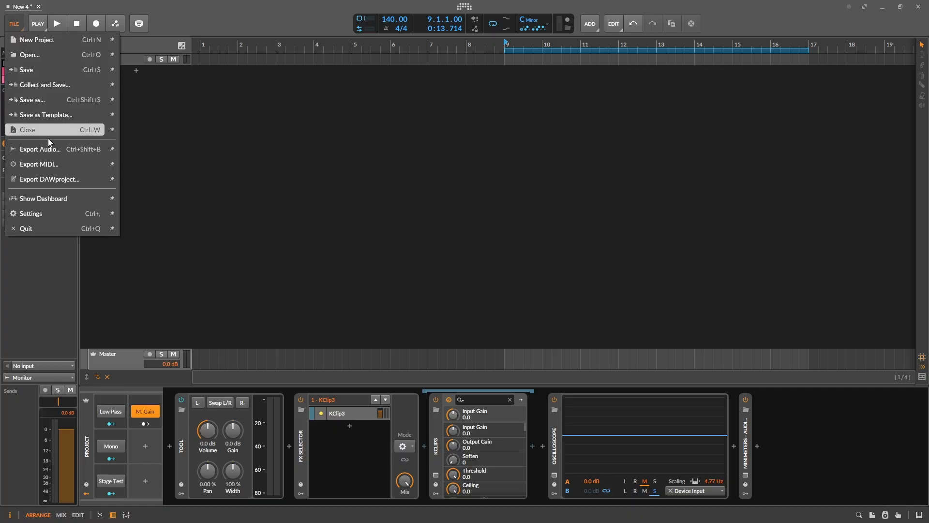
click(248, 347)
drag(345, 357, 570, 365)
right_click(505, 362)
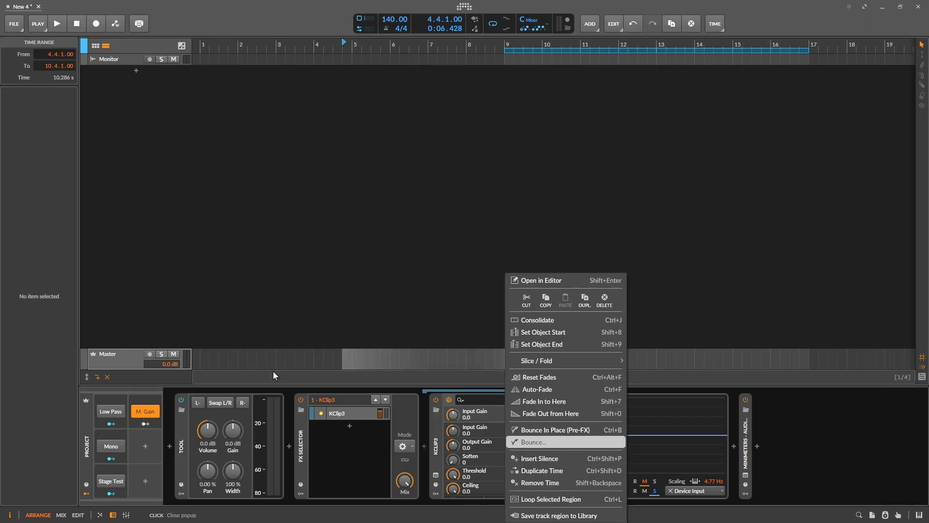
click(266, 356)
click(266, 356)
click(123, 356)
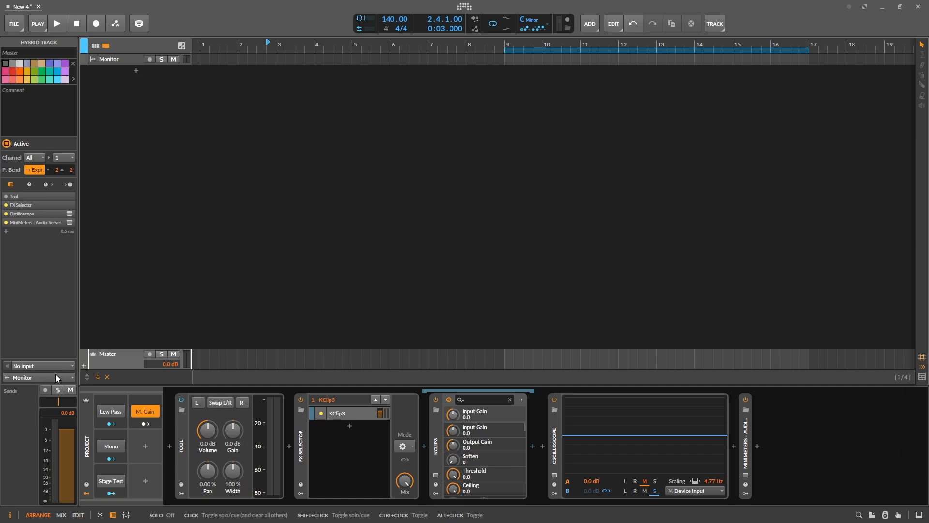
Route the Monitor track's output to Studio
click(105, 59)
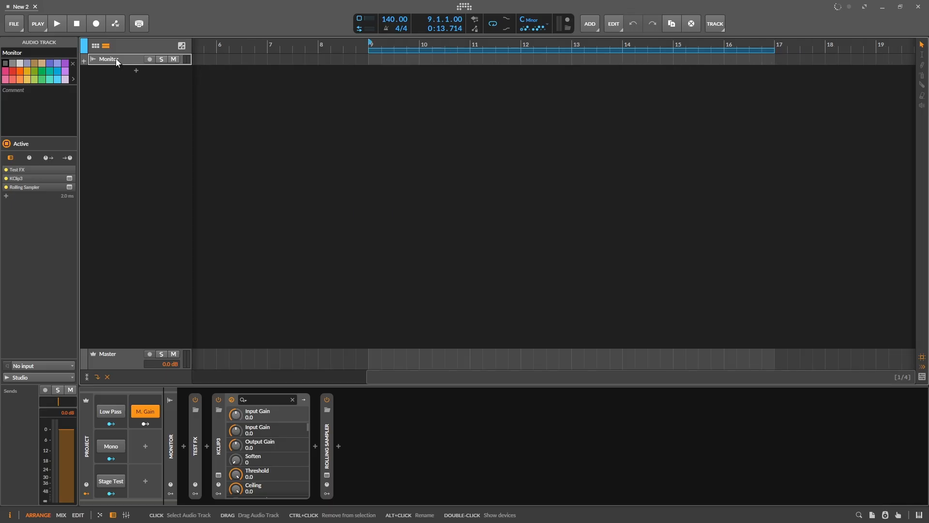
click(41, 377)
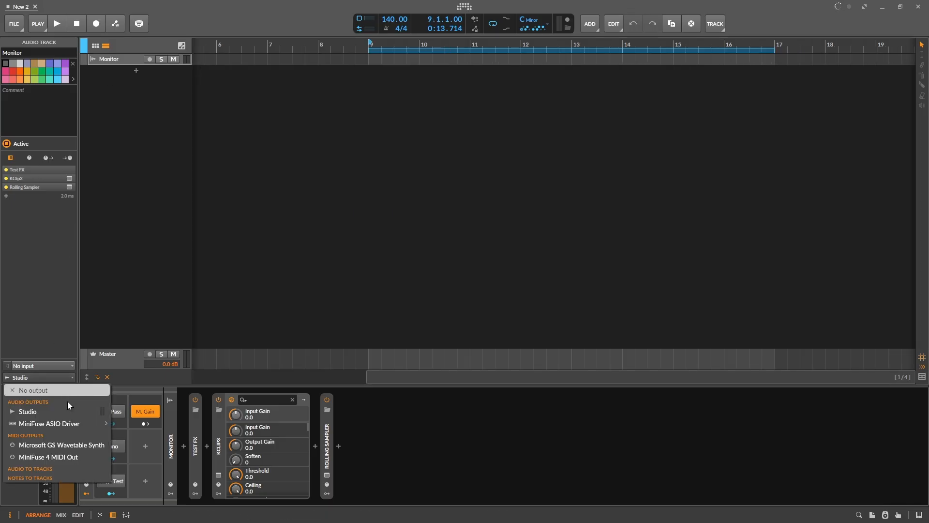
click(60, 416)
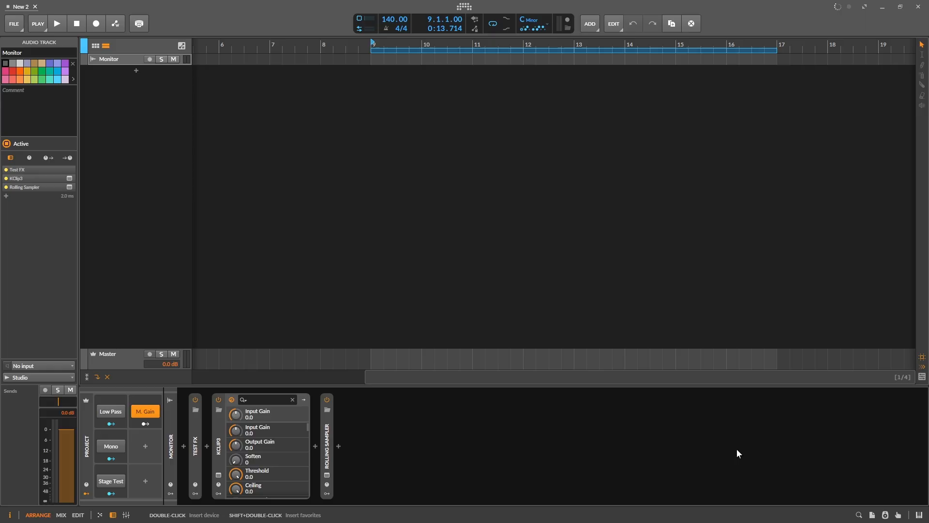
Check the speaker output in the Studio Monitoring Panel and its speaker assignment in the audio settings
click(890, 514)
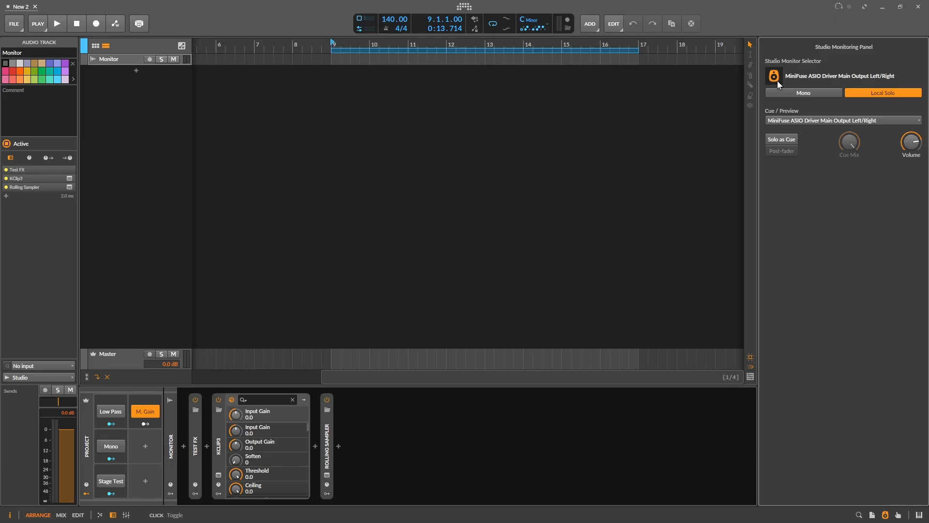
click(469, 8)
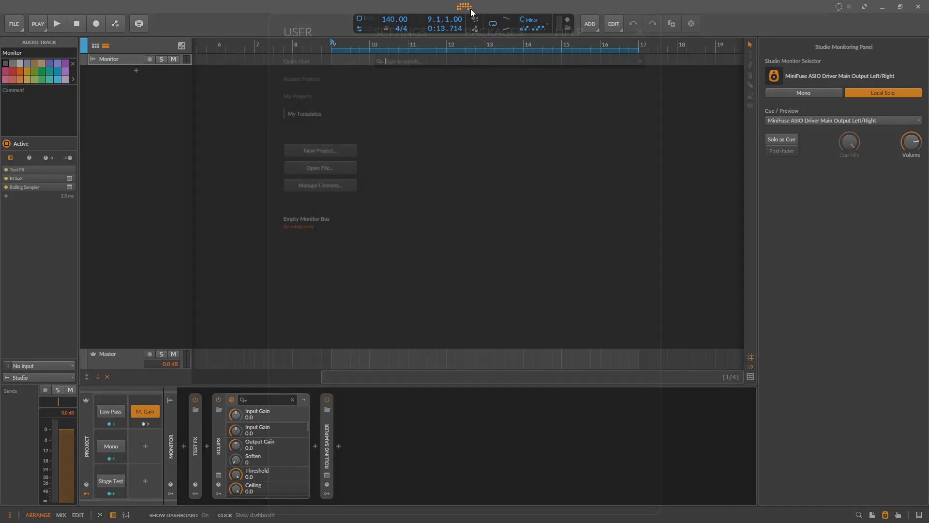
click(388, 35)
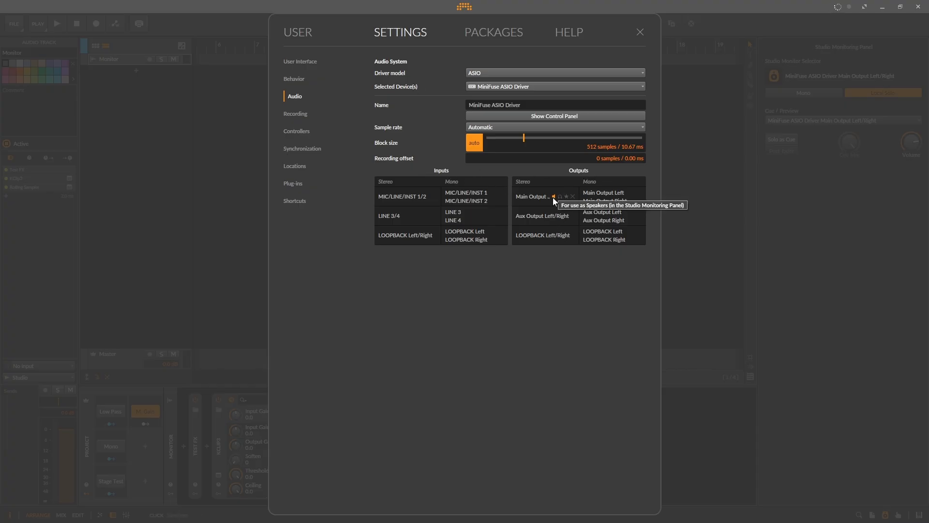
key(Escape)
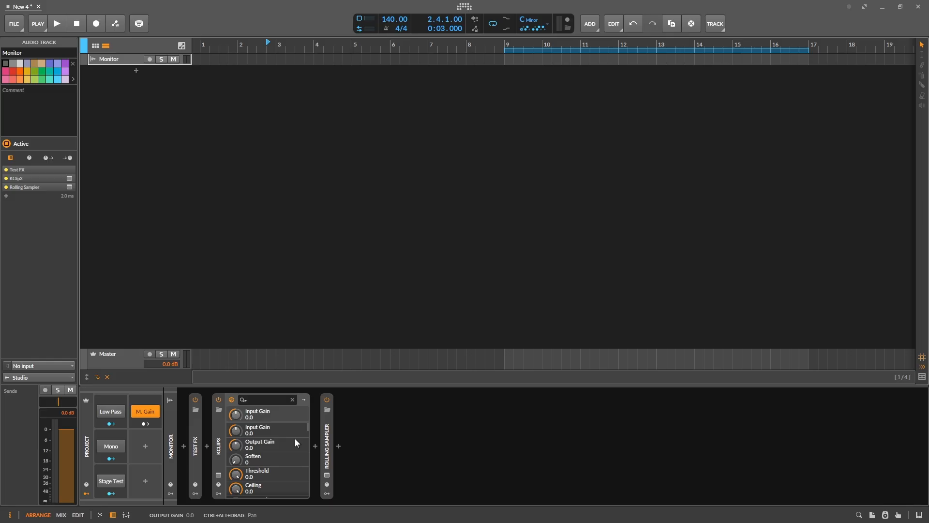
View KClip3 on the Monitor track, try placing a Rolling Sampler excerpt on a new arranger track, and undo it
click(218, 475)
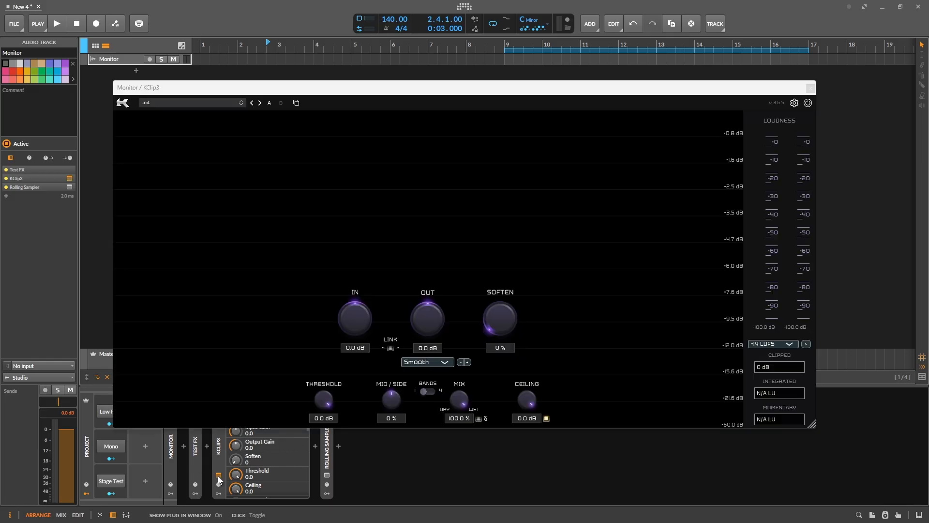
click(218, 475)
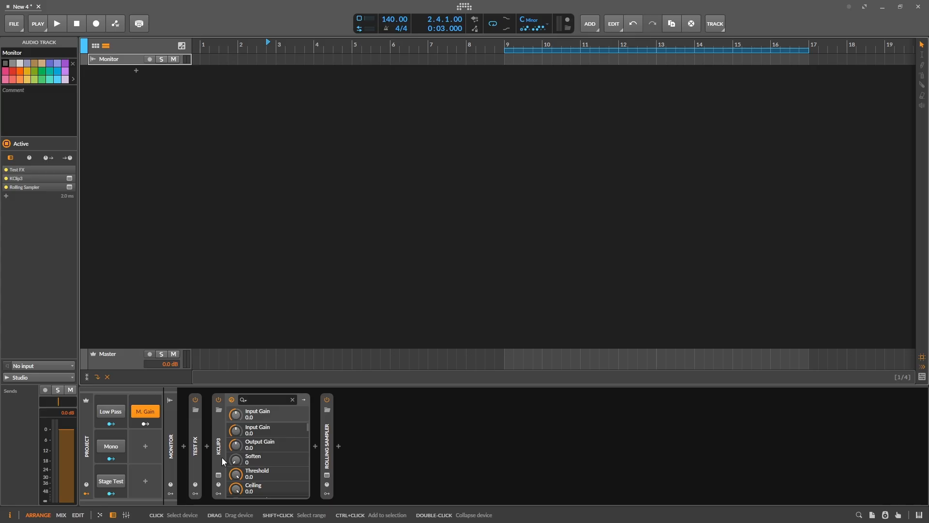
click(327, 476)
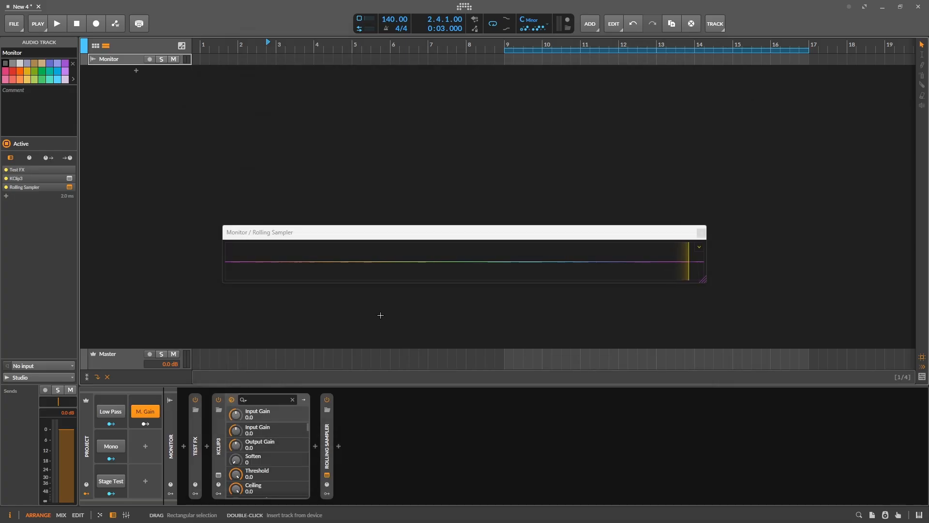
drag(451, 265, 329, 267)
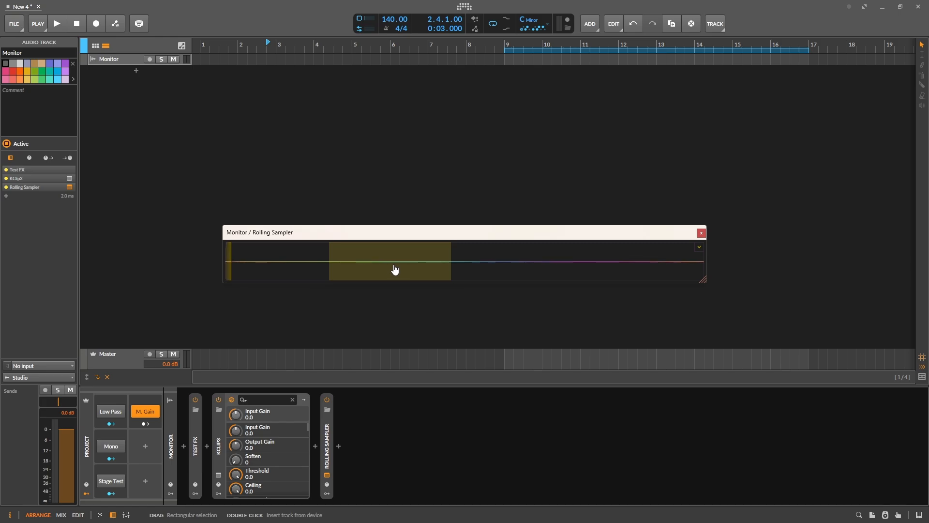
drag(395, 270, 400, 73)
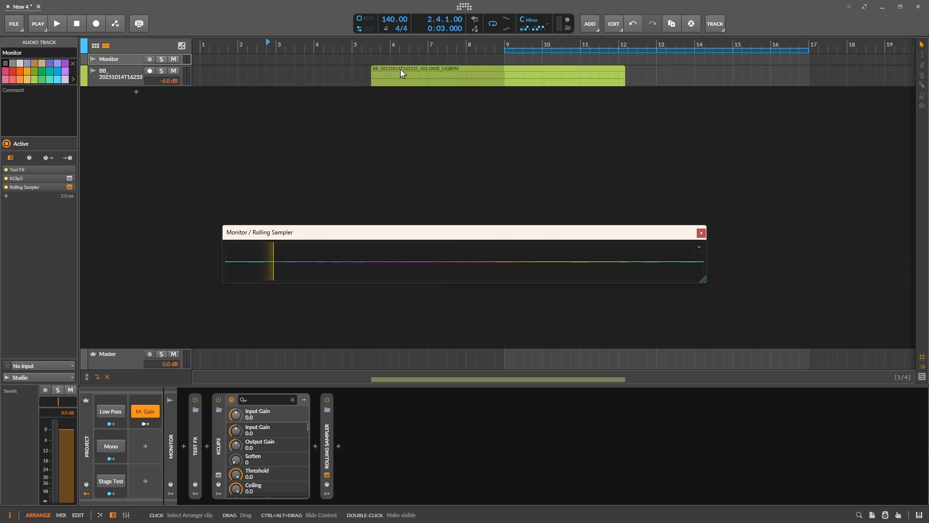
key(ctrl+z)
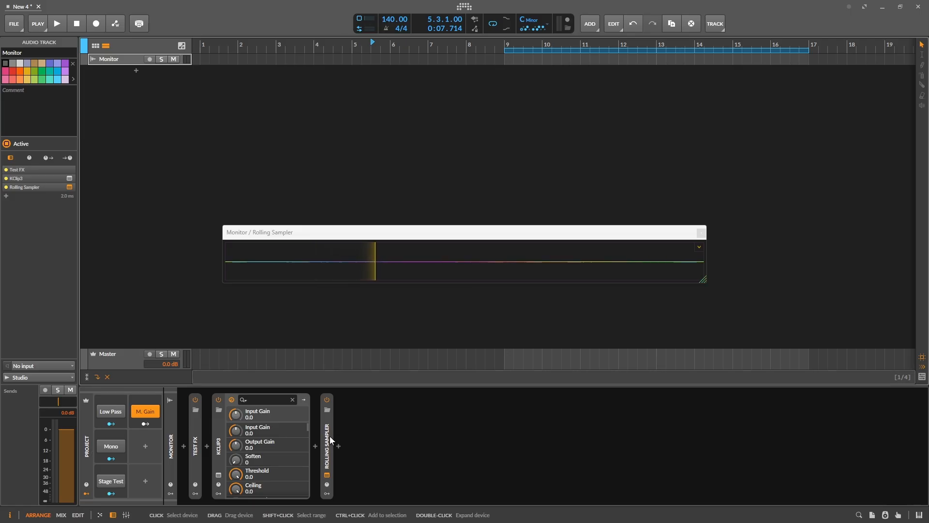
Expand the Test FX chain on the Monitor track and toggle the Low Pass, Mono and Stage Test project controls on and off
double_click(195, 445)
click(227, 403)
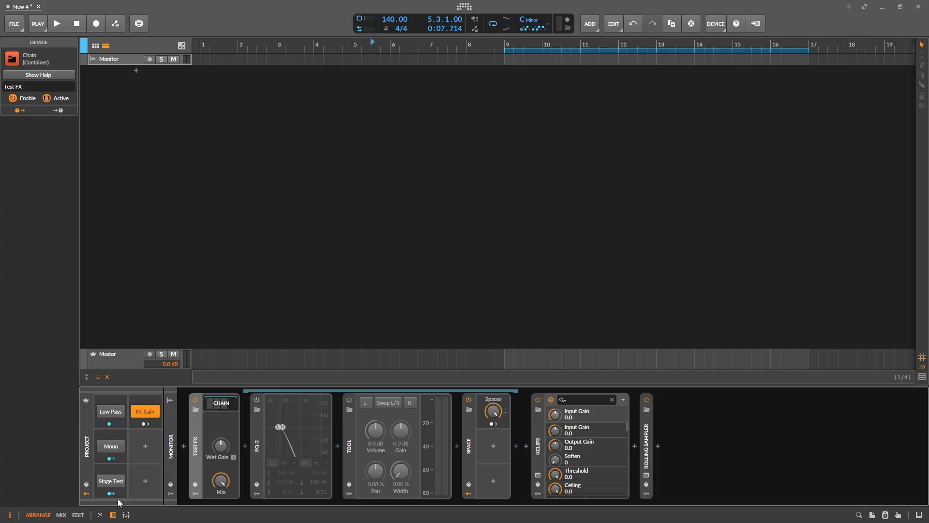
click(103, 412)
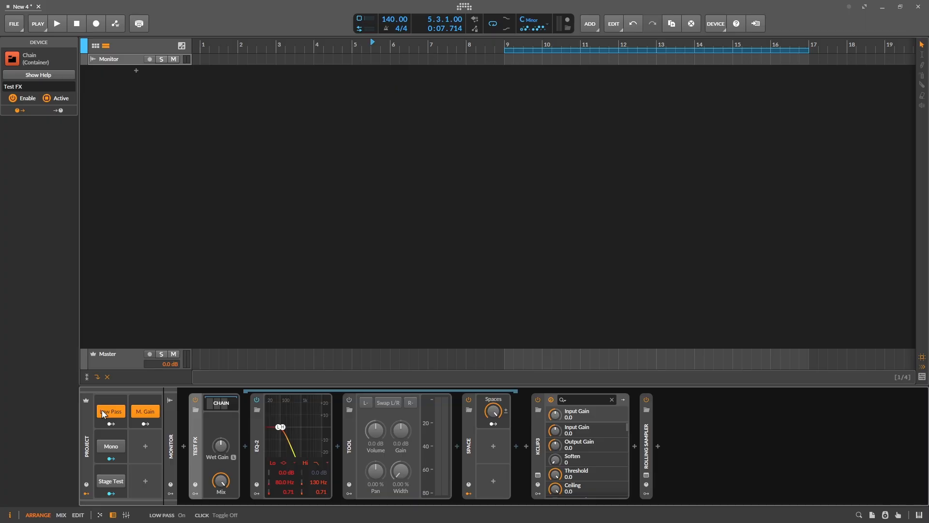
click(103, 413)
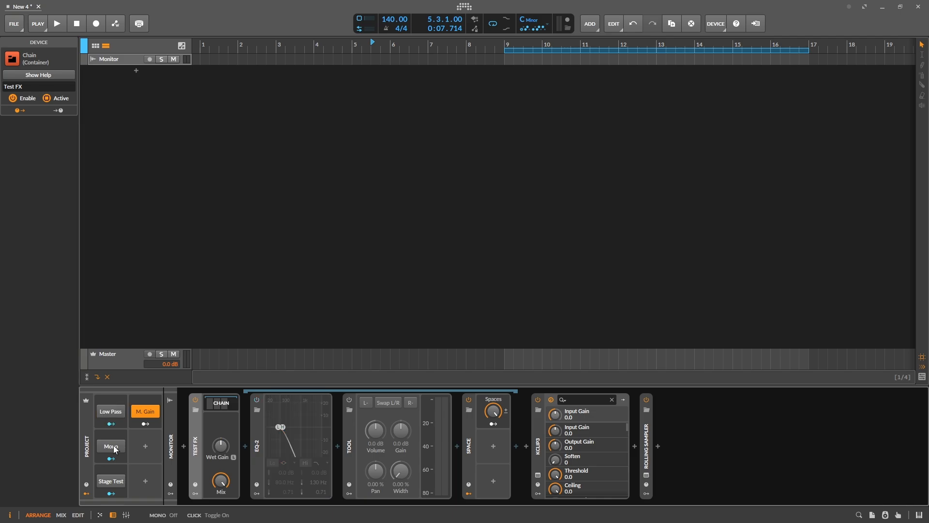
click(114, 447)
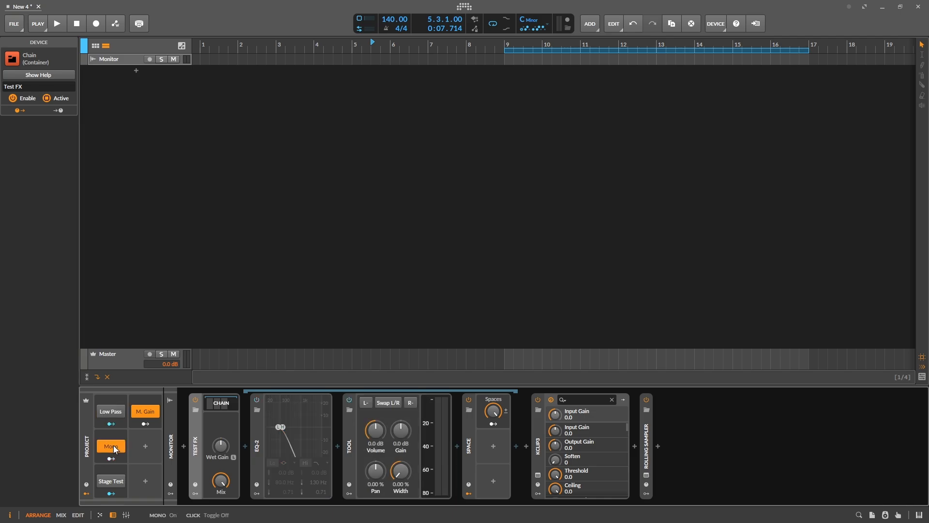
click(114, 447)
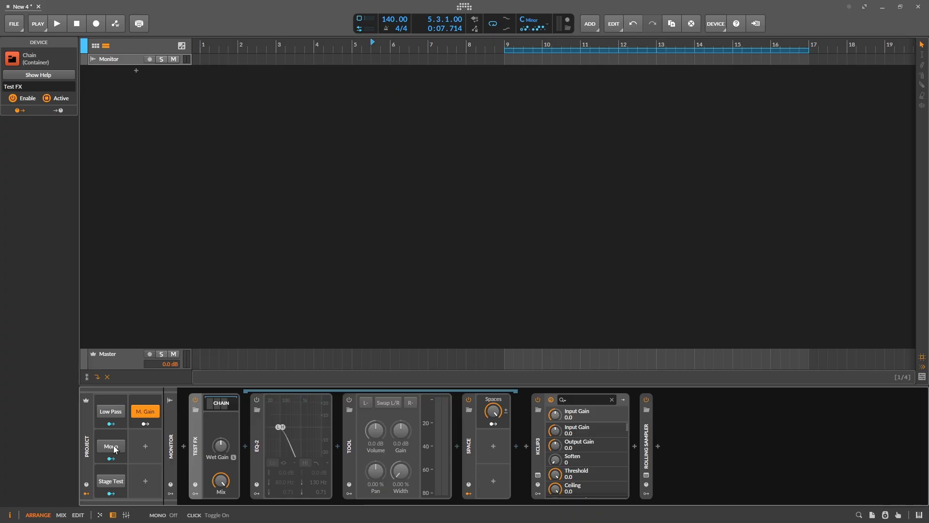
click(116, 480)
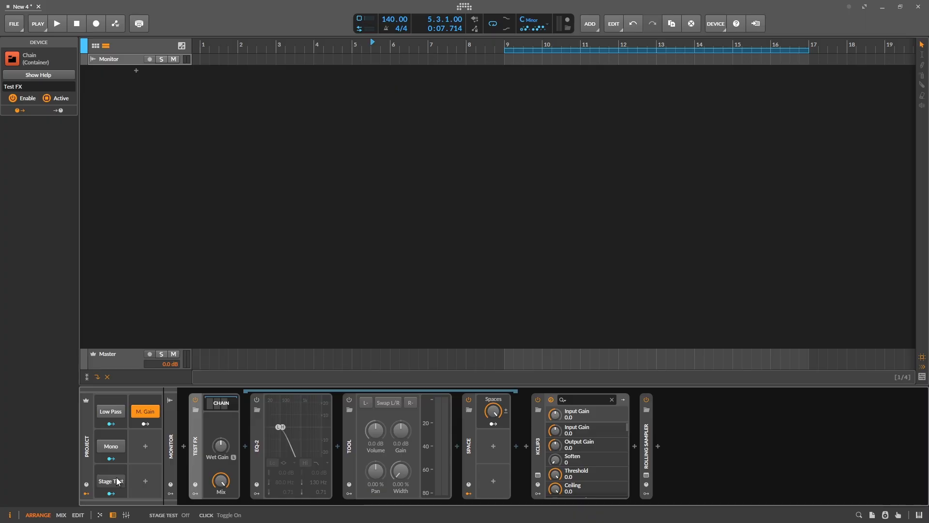
click(117, 480)
Examine the Space device's Spaces control, its Reverb layer and the RoomMedium convolution inside the FX Selector
double_click(469, 448)
click(490, 416)
click(527, 411)
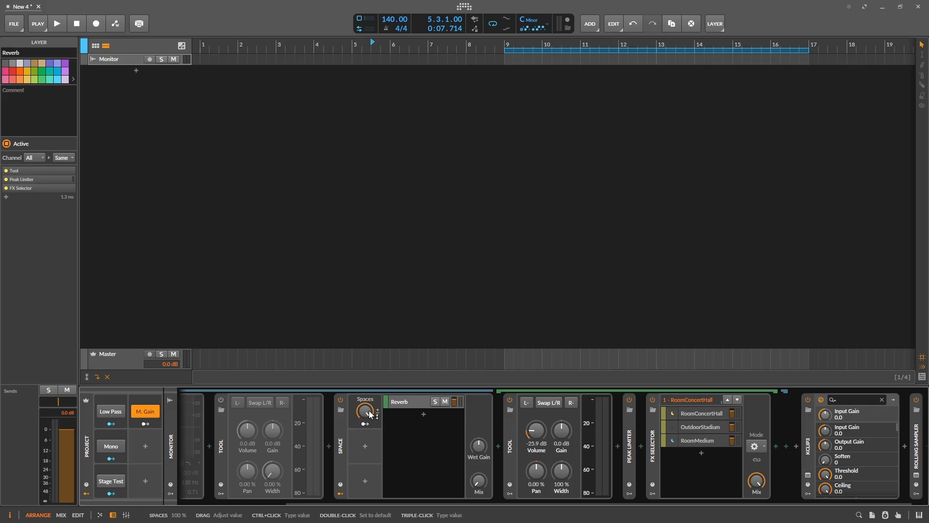
mouse_move(369, 414)
mouse_down()
mouse_move(369, 489)
mouse_move(369, 414)
mouse_up()
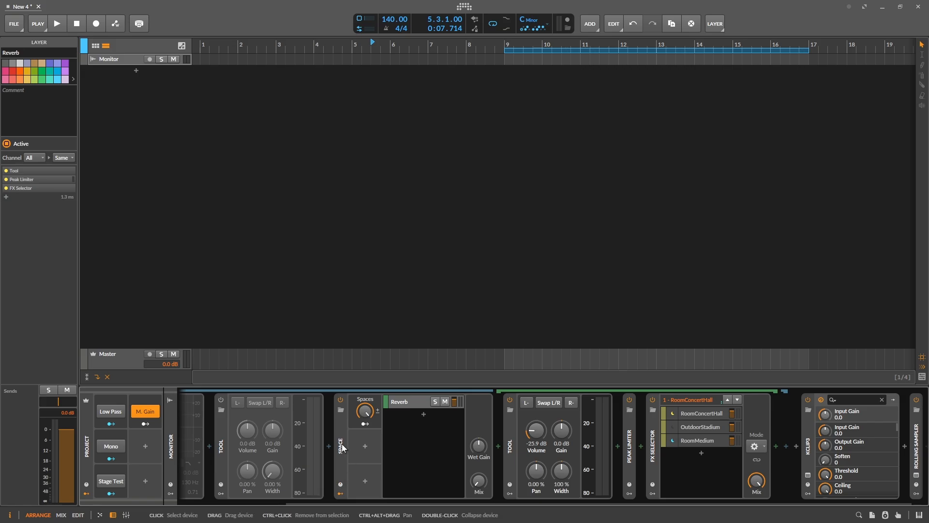
click(697, 441)
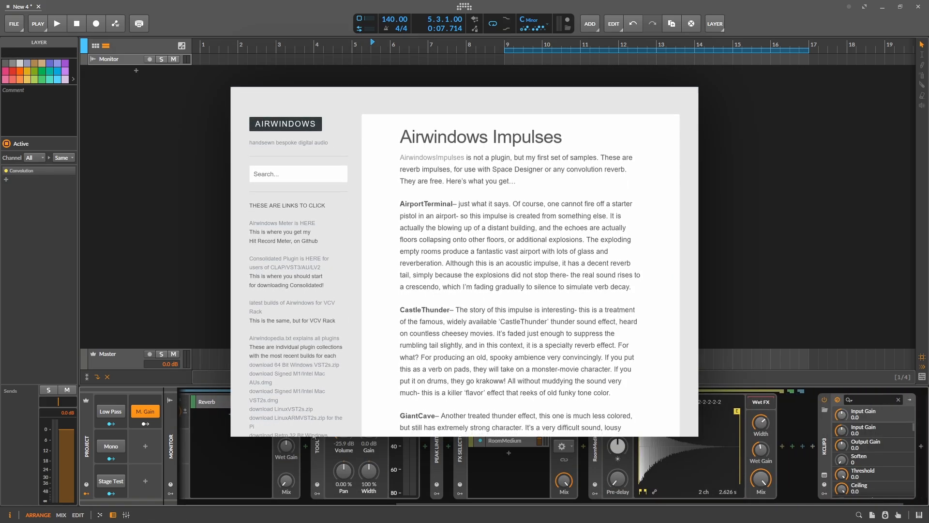
scroll(314, 435, left, 2)
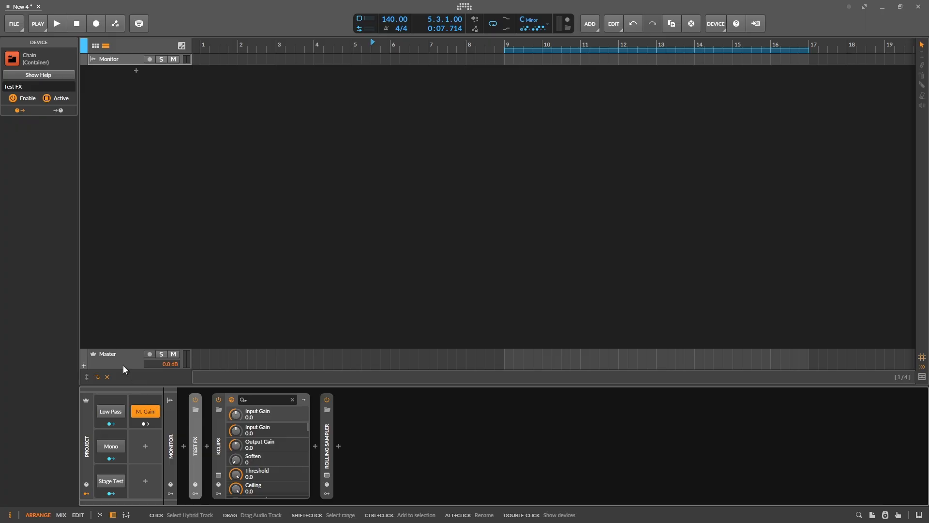
On the Master track, toggle the M. Gain project control off and on, and raise the Gain of the Tool device
click(123, 363)
click(148, 413)
click(149, 413)
click(149, 413)
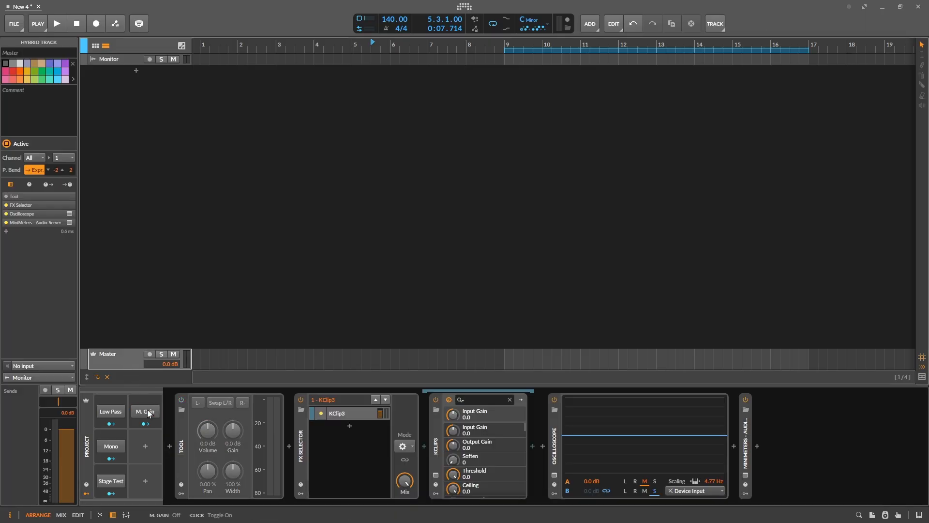
click(150, 414)
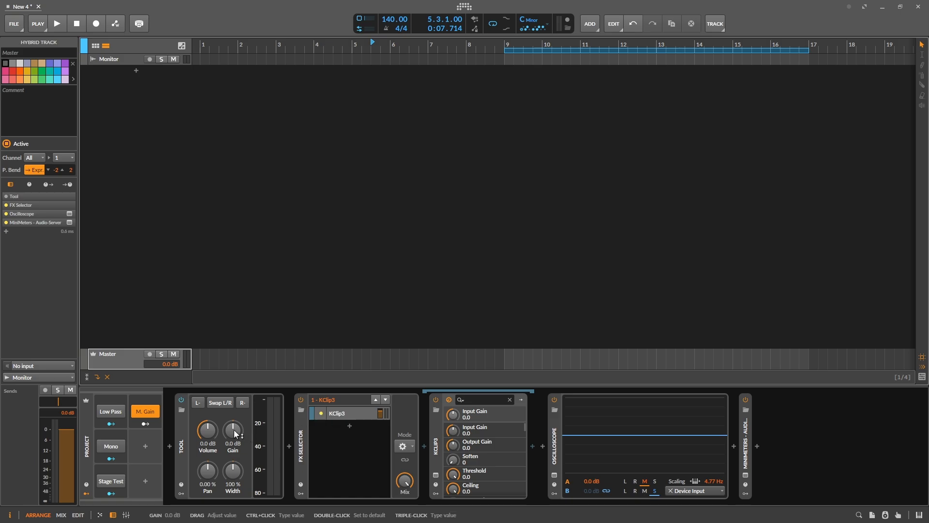
drag(234, 428, 234, 402)
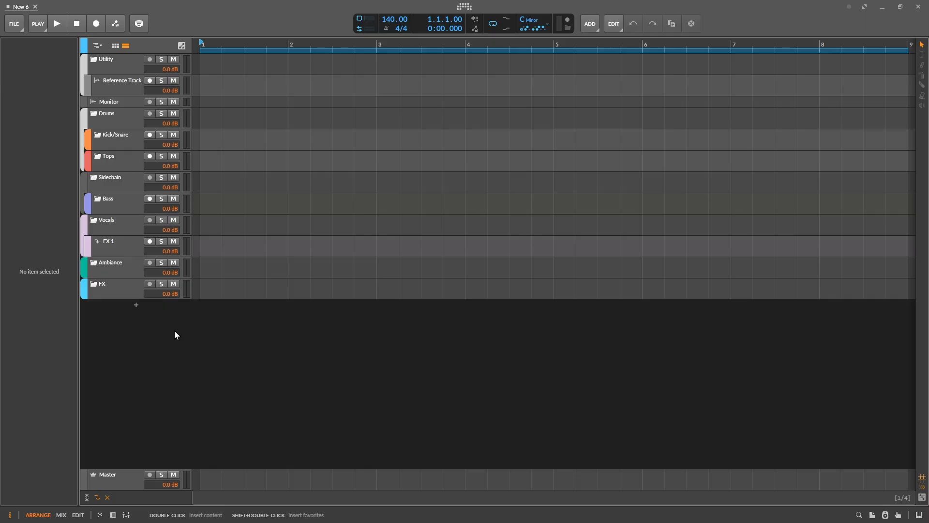
View the device chains of the Drums, Kick/Snare and Tops groups in the New 6 project
click(115, 121)
double_click(115, 120)
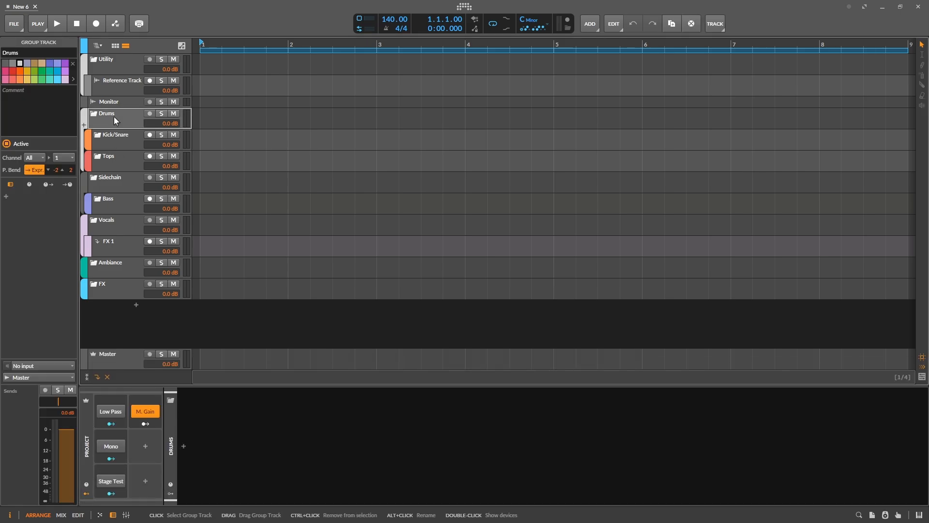
click(115, 134)
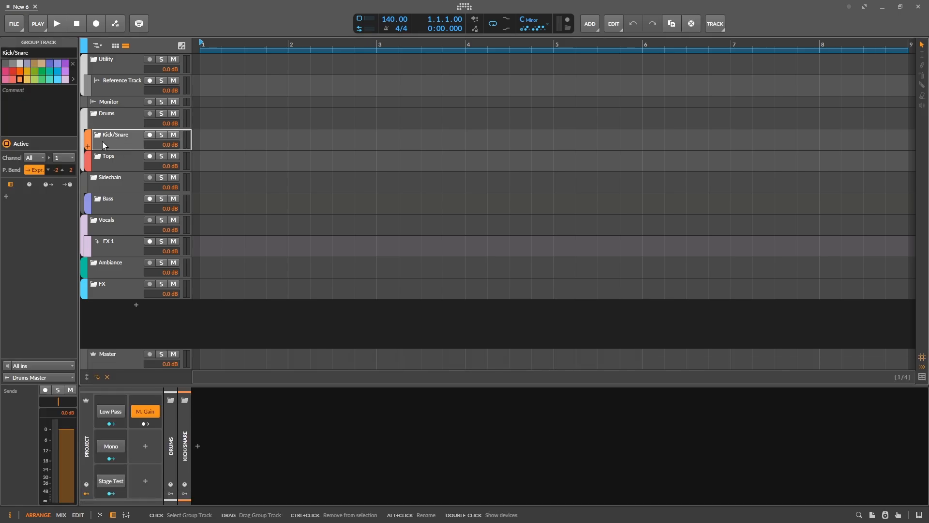
click(124, 162)
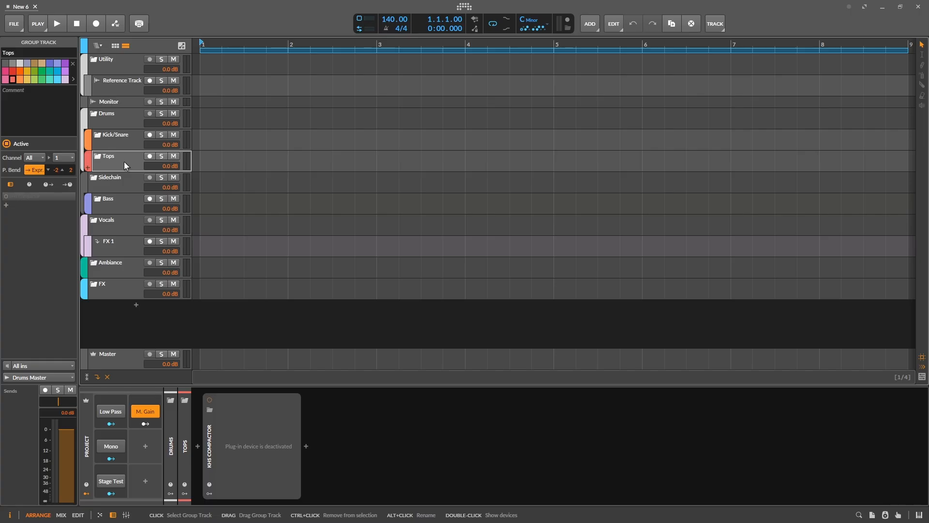
Activate the kHs Compactor on the Tops group, set its Release to 0 ms and check its sidechain input source
click(211, 441)
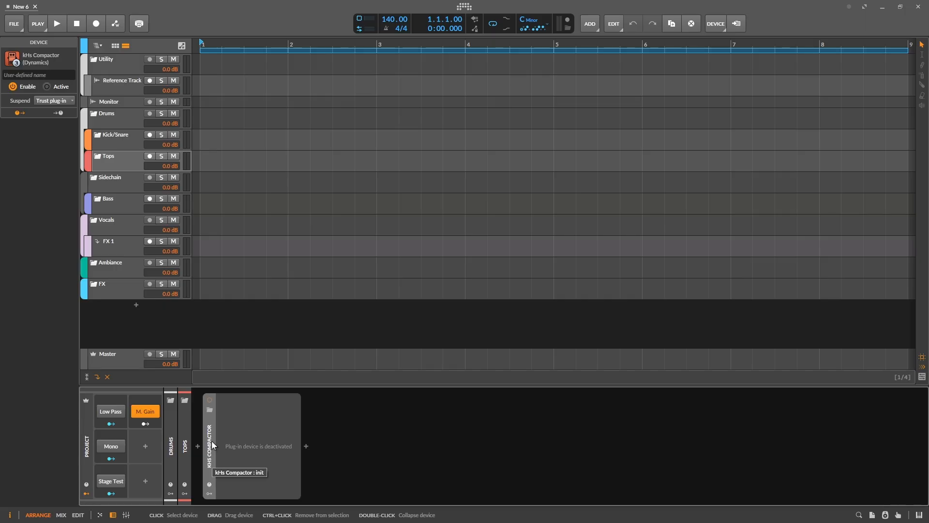
right_click(212, 438)
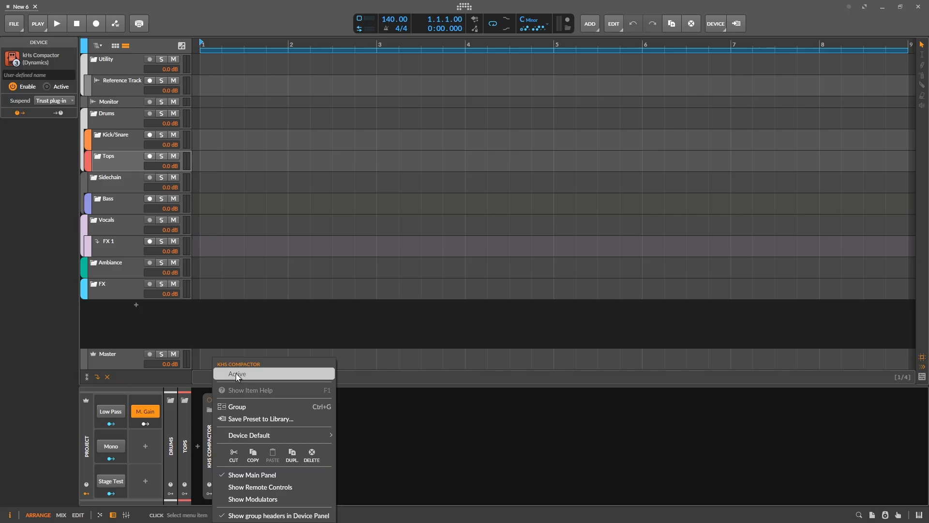
click(237, 375)
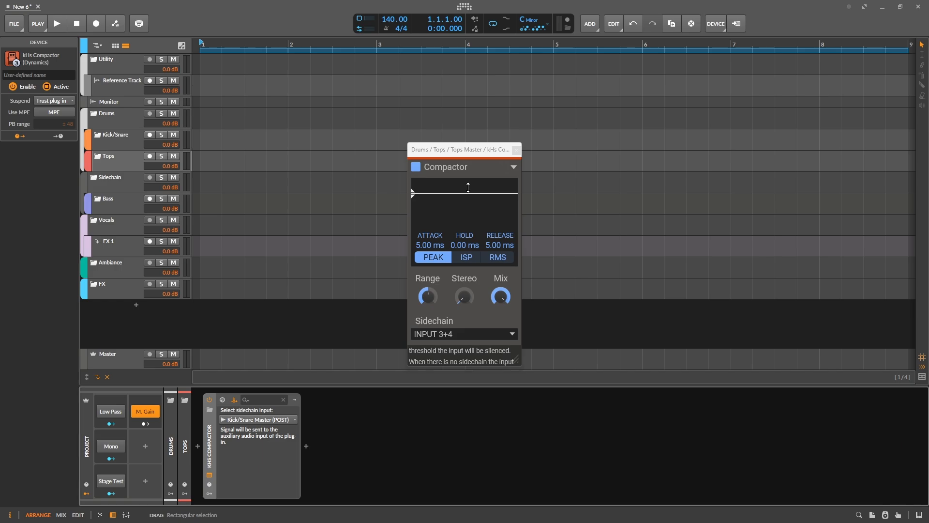
double_click(504, 246)
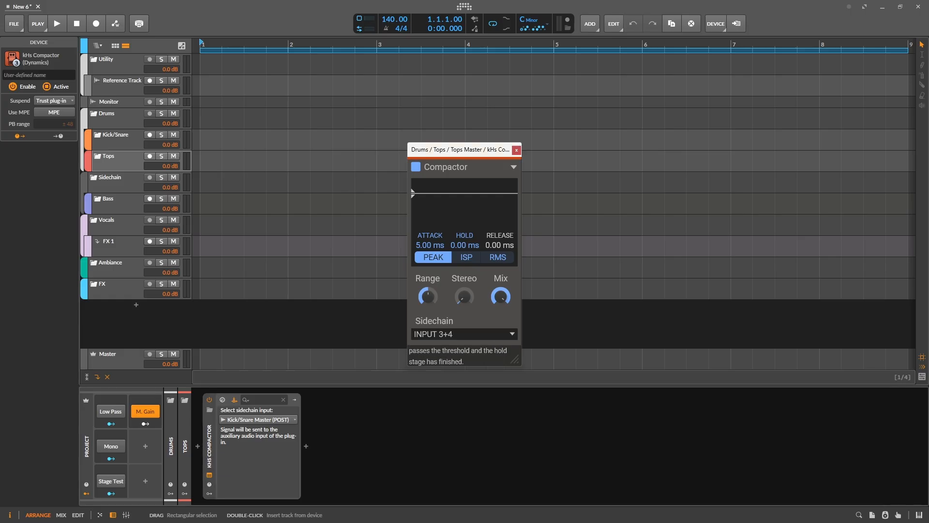
click(231, 416)
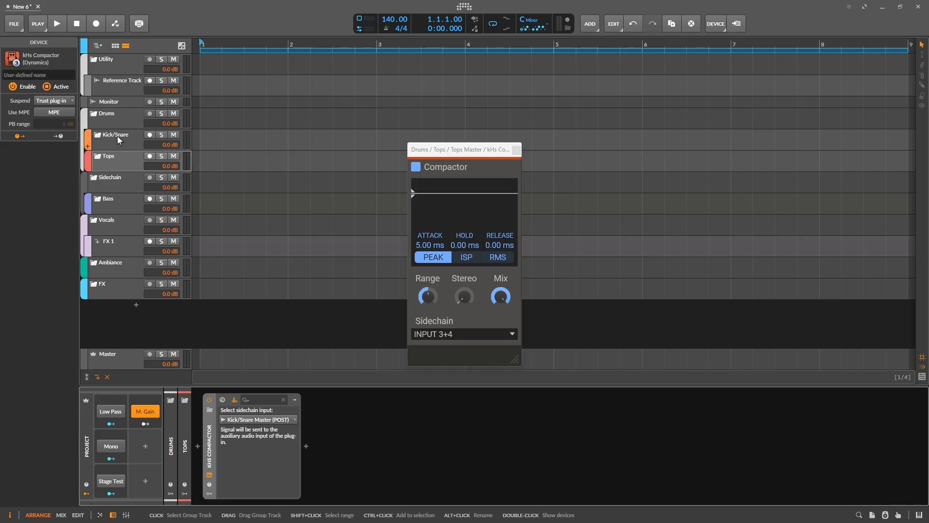
Activate the kHs Compactor on the Sidechain group and check the sidechain input option in its plug-in window
click(111, 180)
right_click(195, 405)
click(224, 374)
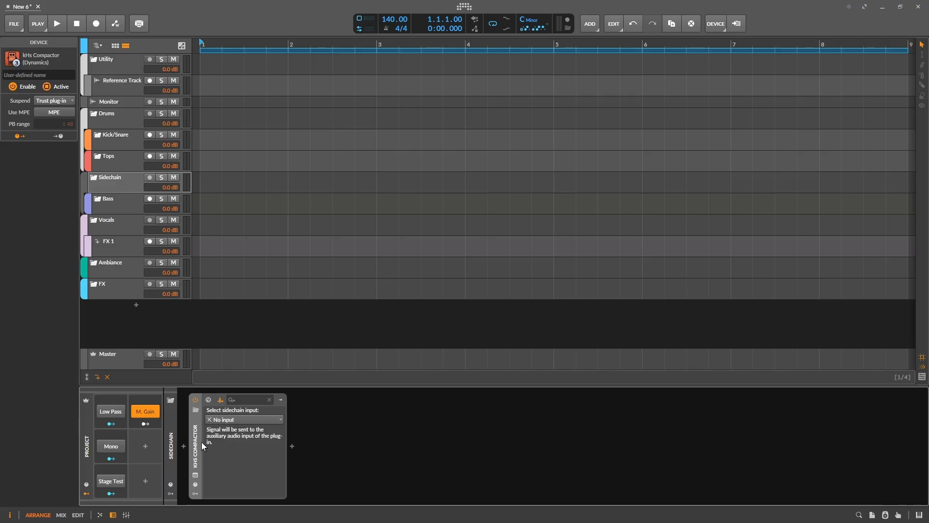
click(195, 474)
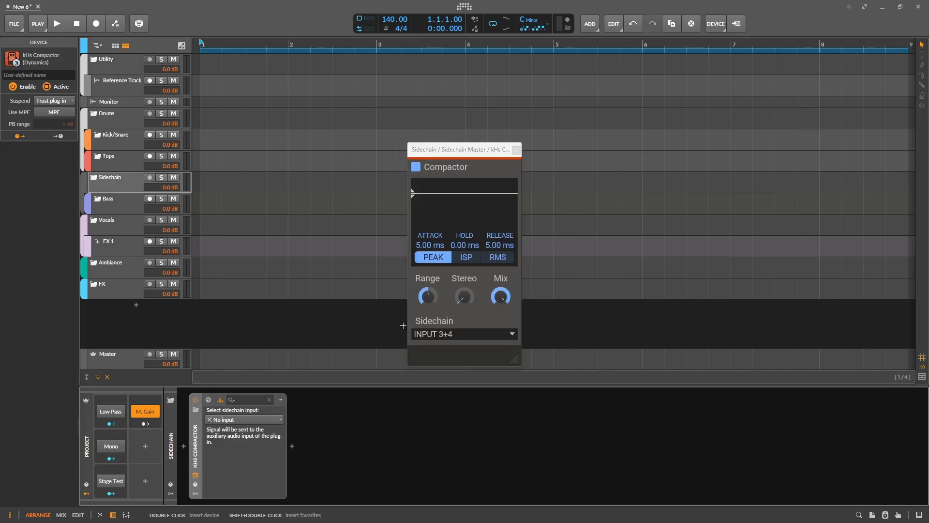
click(438, 334)
click(438, 316)
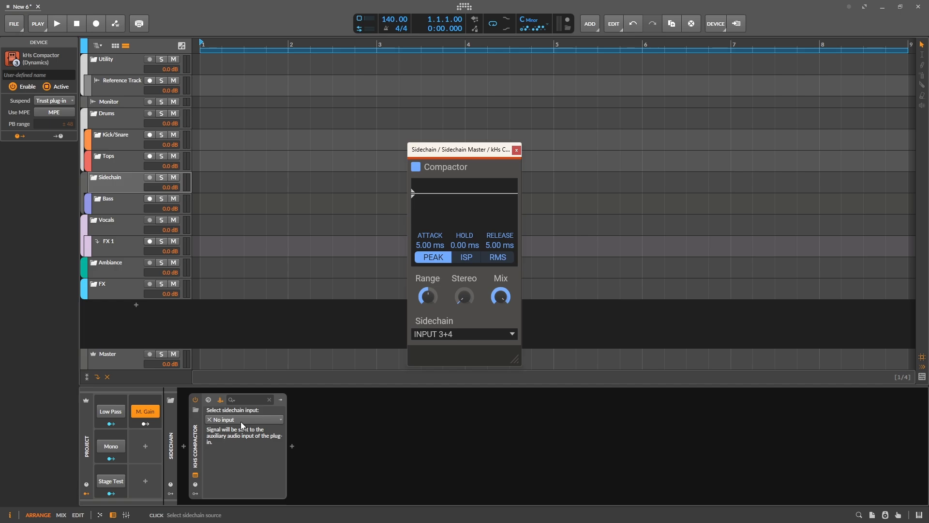
Duplicate the Sidechain group's Compactor, browse the first one's sidechain sources and delete the duplicate
click(198, 445)
key(ctrl+d)
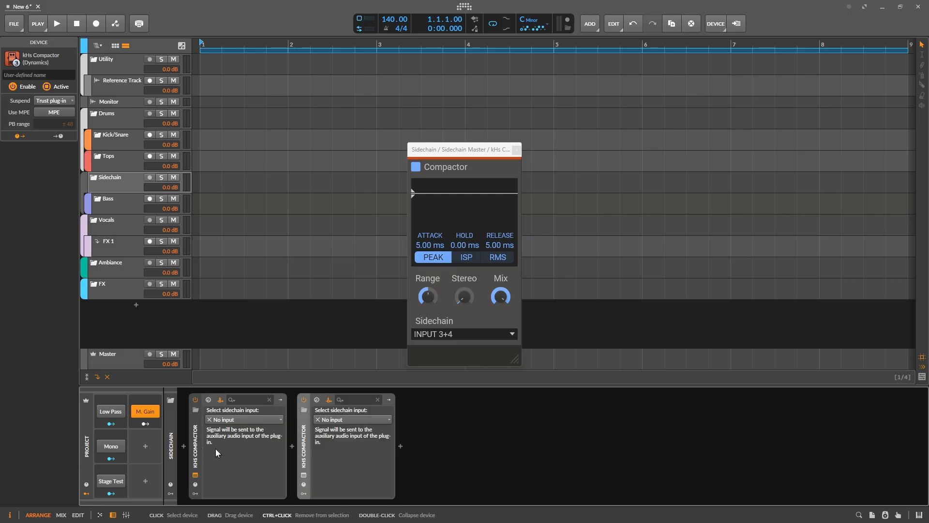
click(220, 419)
mouse_move(261, 454)
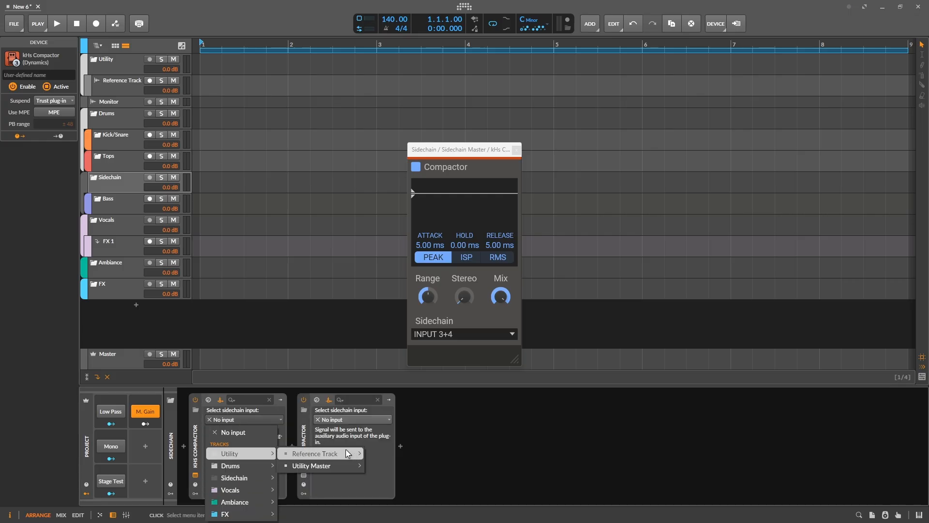
click(300, 429)
key(Delete)
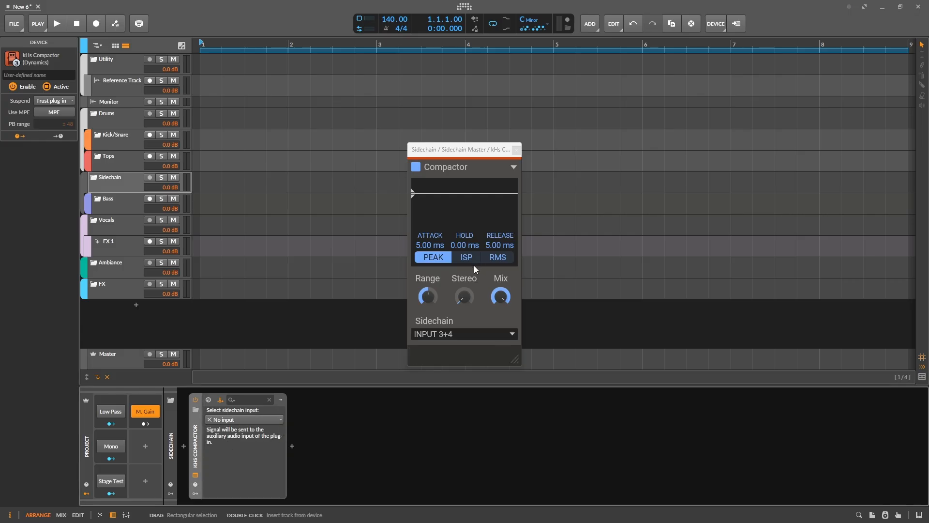
Set the Release of the Sidechain group's Compactor to 0 ms and close its window
double_click(492, 248)
double_click(492, 246)
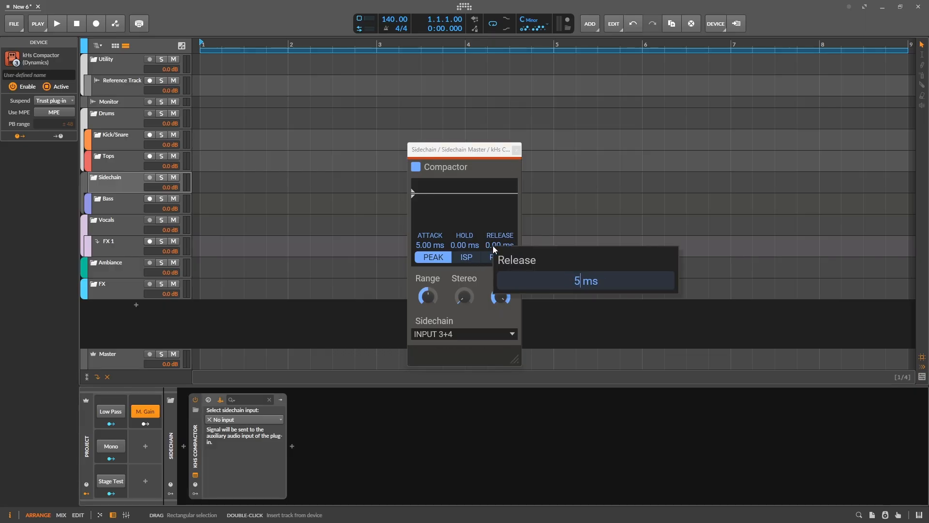
click(517, 151)
Activate the Sub Limiter on the Bass group and lower its Band 1 output to about -7.22 dB
click(119, 200)
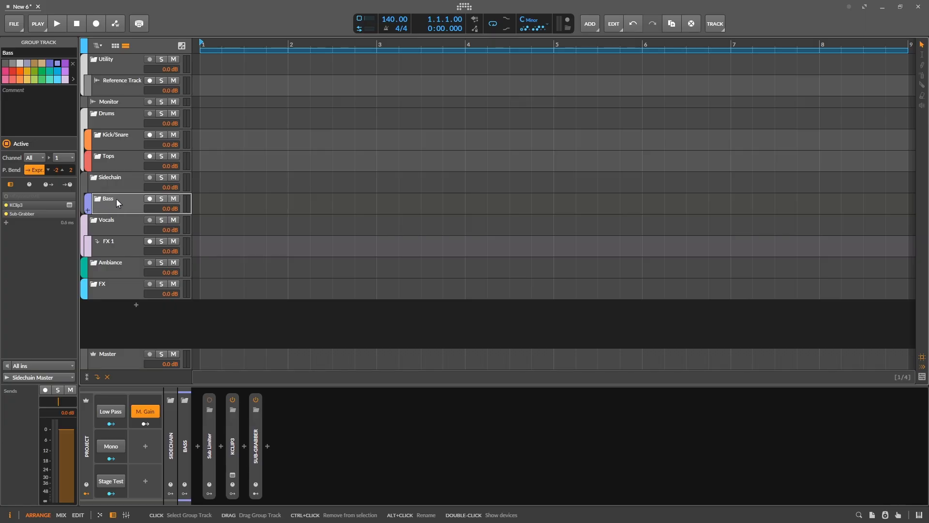
right_click(213, 419)
click(230, 374)
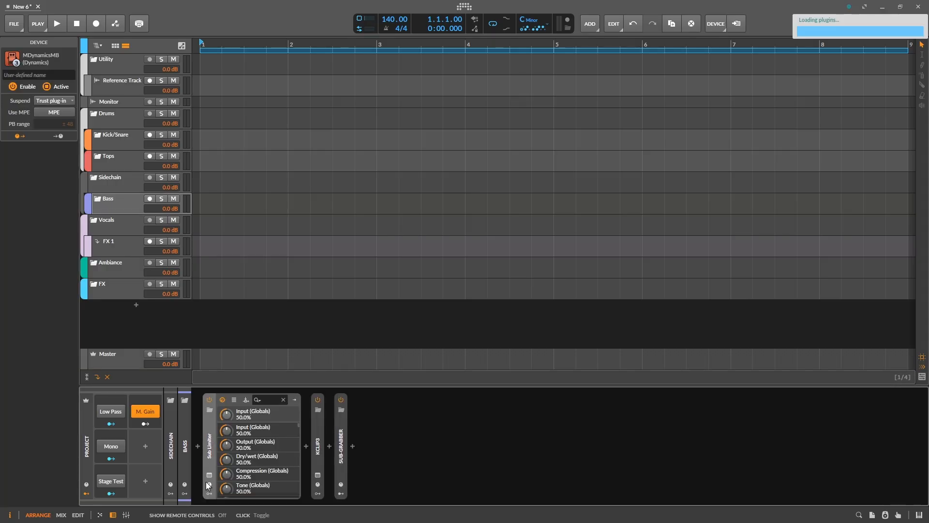
click(210, 474)
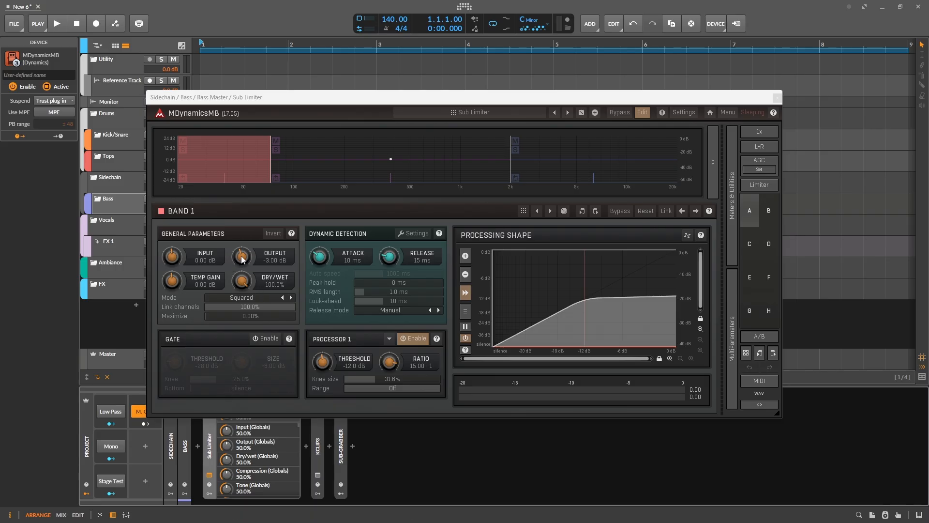
mouse_move(241, 262)
mouse_down()
mouse_move(241, 290)
mouse_move(241, 258)
mouse_up()
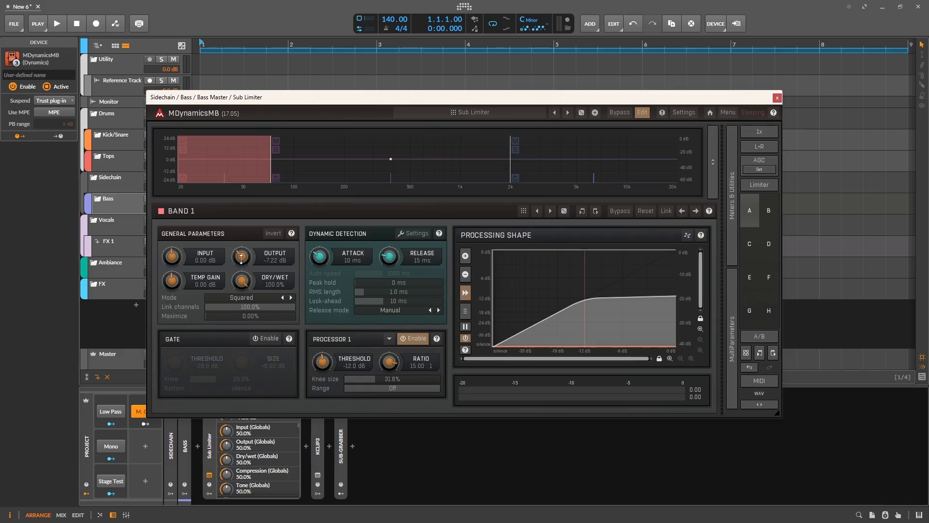
View the KClip3 window on the Bass group, close it, collapse the device and select the Sub-Grabber chain
click(231, 453)
click(233, 475)
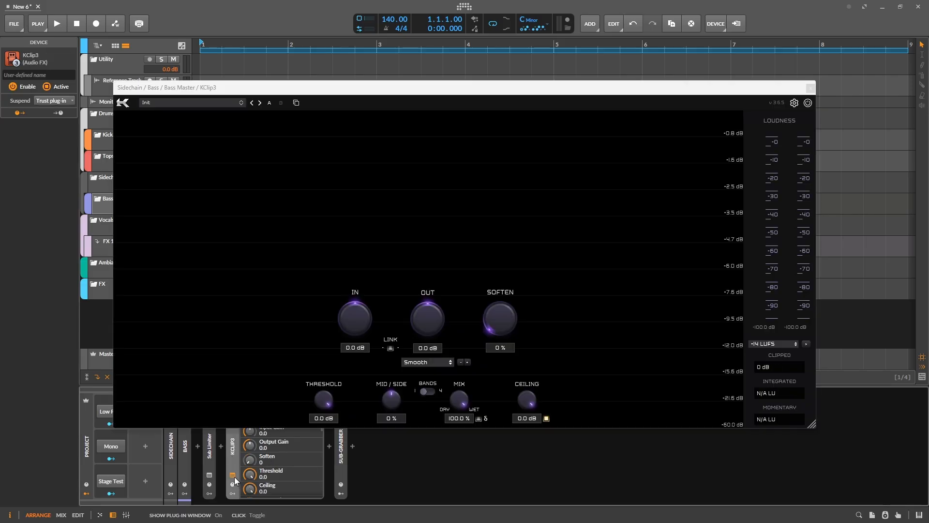
click(234, 477)
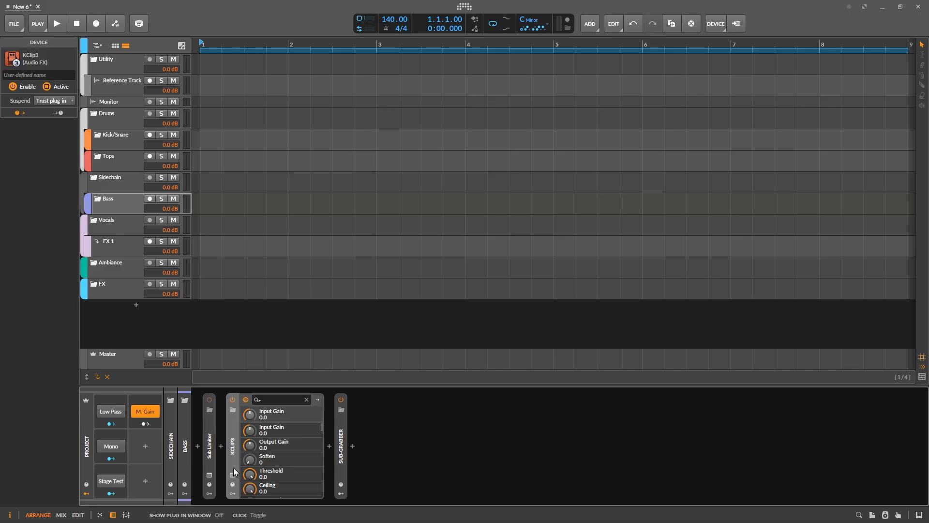
double_click(233, 455)
click(256, 438)
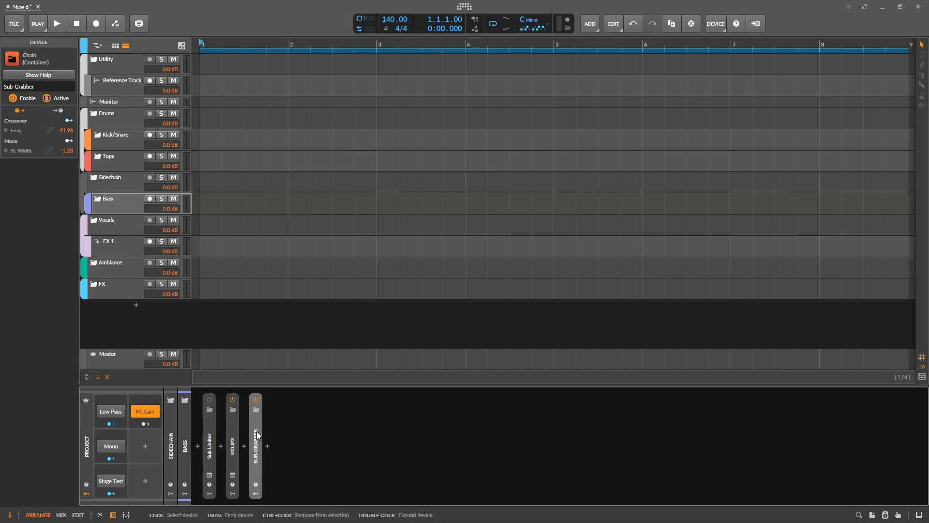
Expand the Sub-Grabber and its Multiband FX-2 Low band, check its remote controls, and select the CLEAN SUB tool
double_click(257, 435)
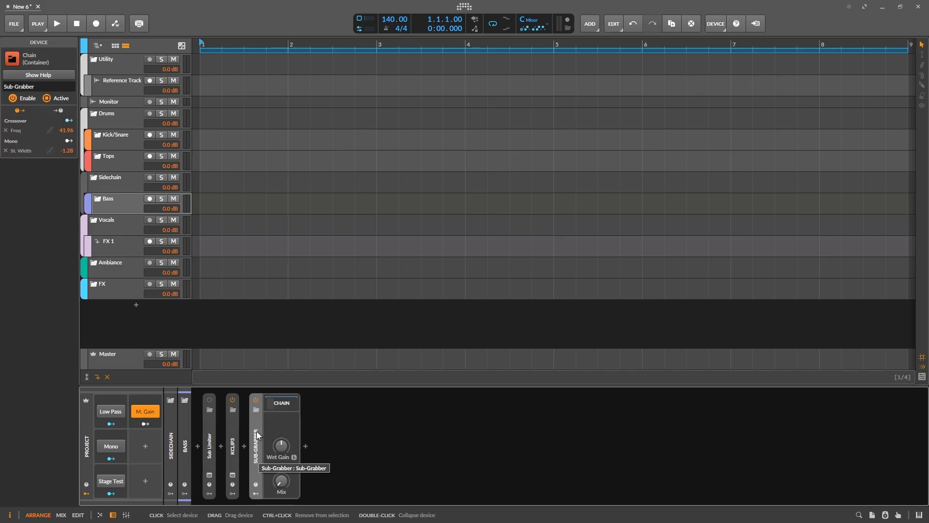
click(285, 402)
click(336, 404)
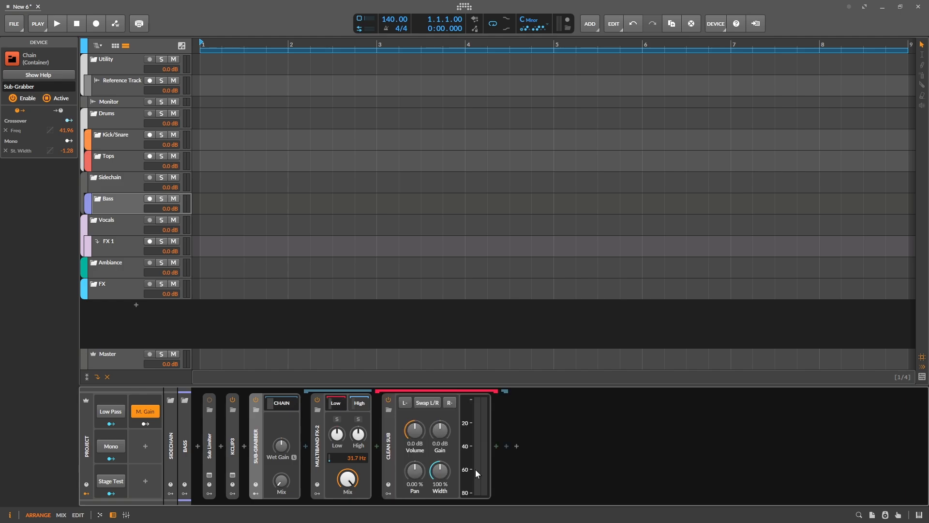
click(256, 493)
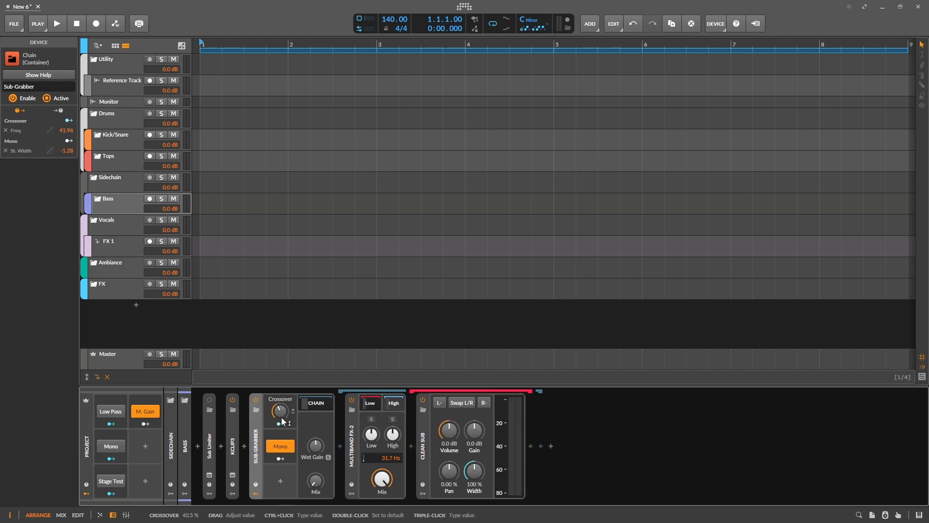
click(255, 493)
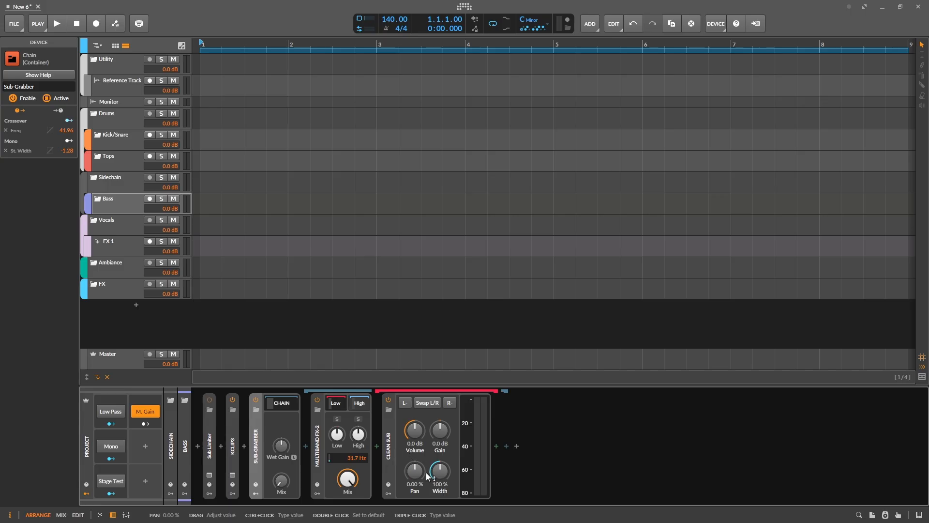
click(390, 456)
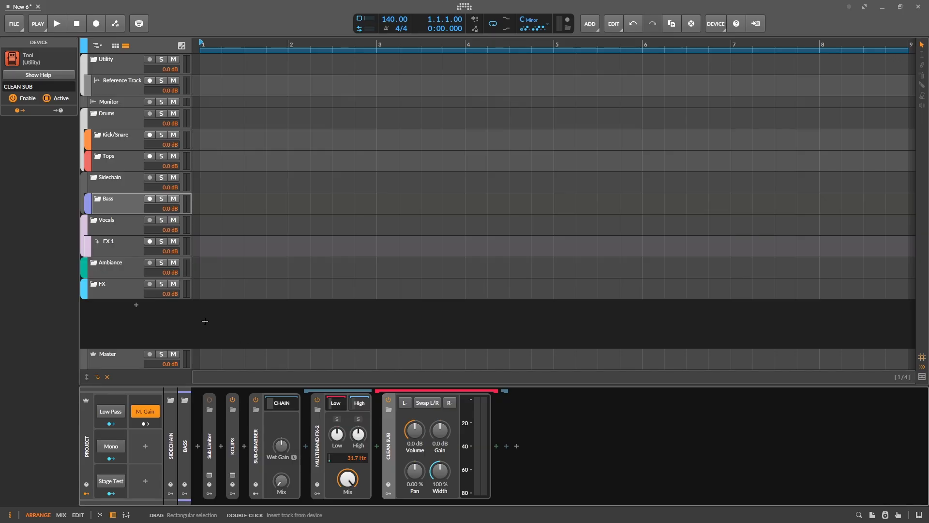
Add an audio track inside the Vocals group and insert the kHs Ring Mod effect on it
click(122, 228)
right_click(122, 228)
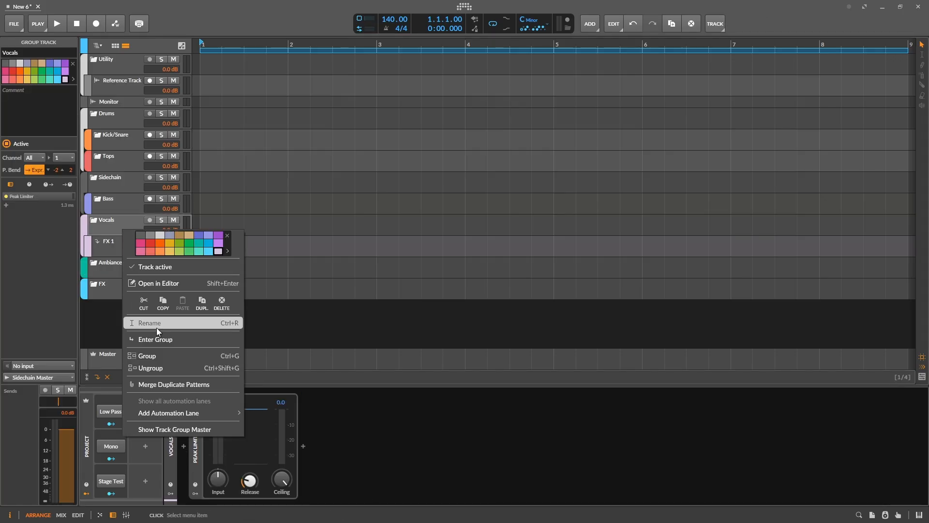
click(109, 222)
key(ctrl+t)
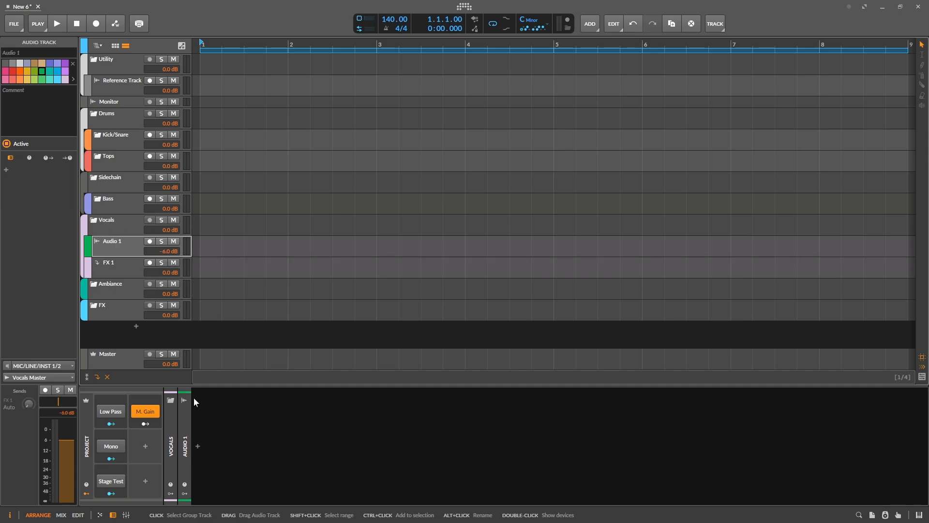
click(199, 444)
text(ring mod)
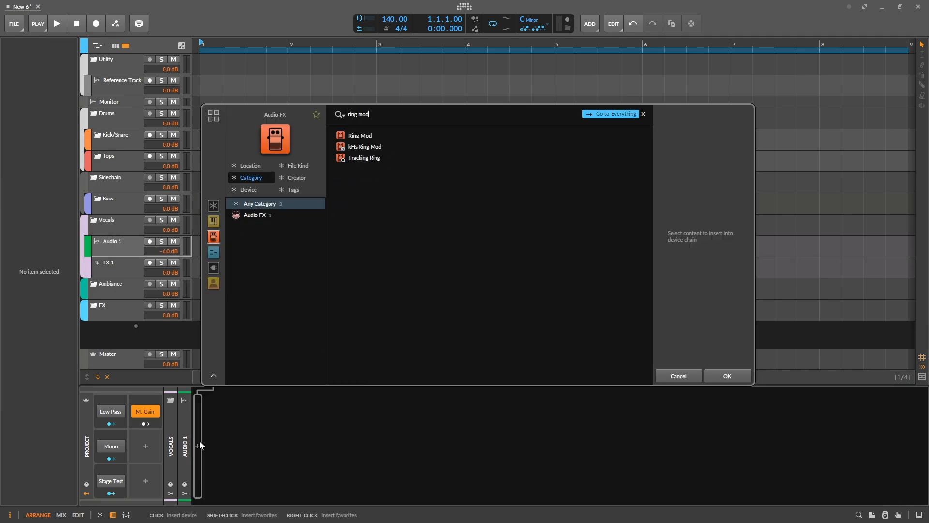
key(Return)
Set the Ring Mod's modulator to INPUT 3+4 and raise its Bias to maximum
click(457, 332)
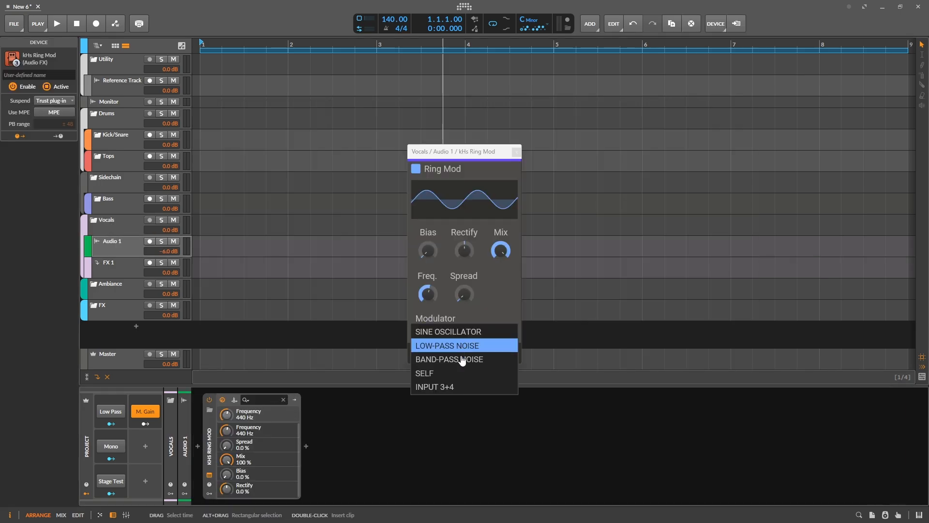
click(468, 388)
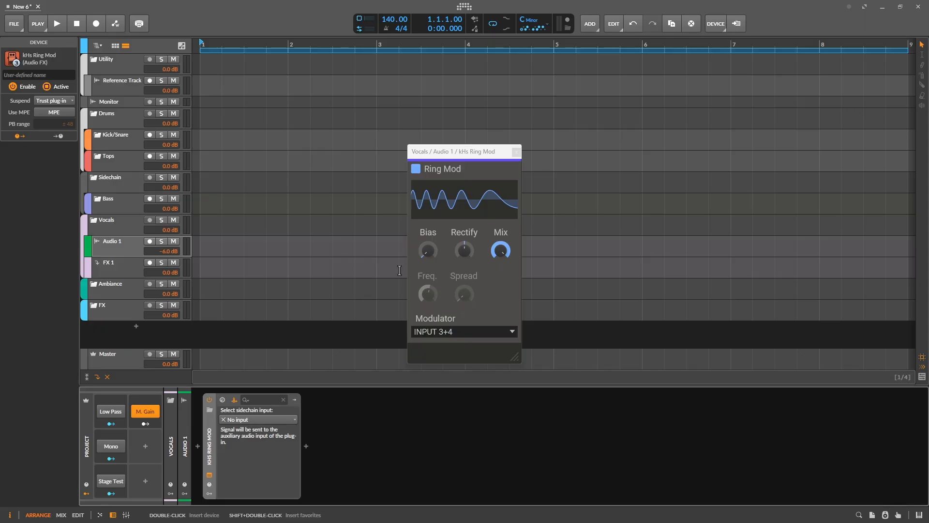
drag(428, 250, 428, 223)
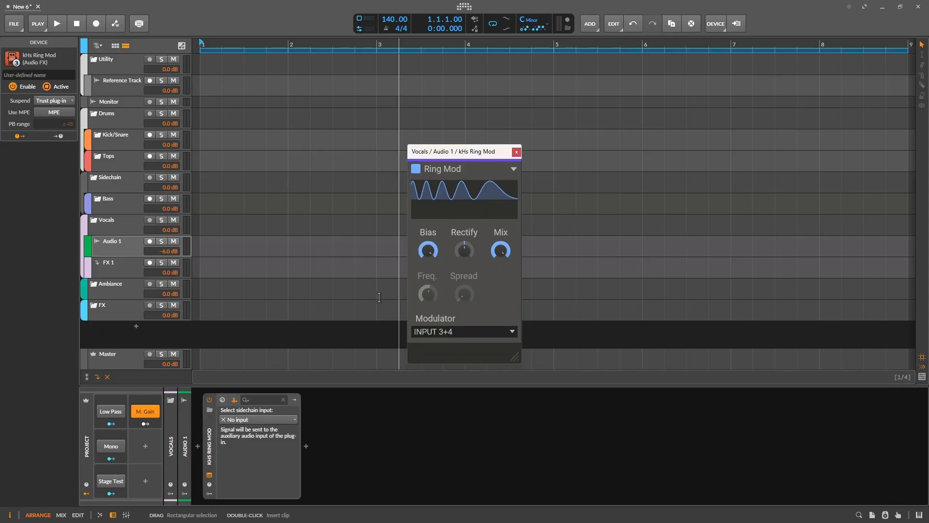
Set the Ring Mod's sidechain input to CLEAN SUB Out from the Low band of the Bass group's Sub-Grabber
click(243, 421)
mouse_move(261, 477)
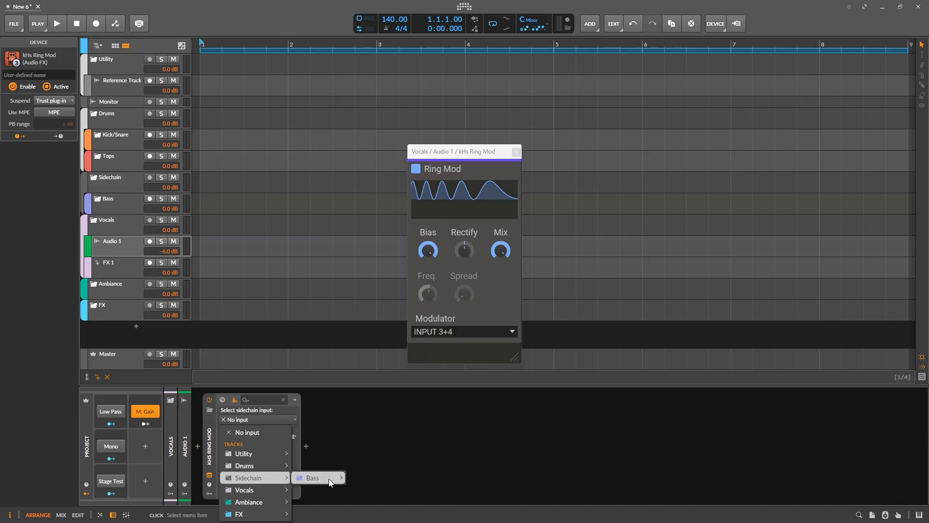
mouse_move(319, 478)
mouse_move(388, 478)
mouse_move(465, 516)
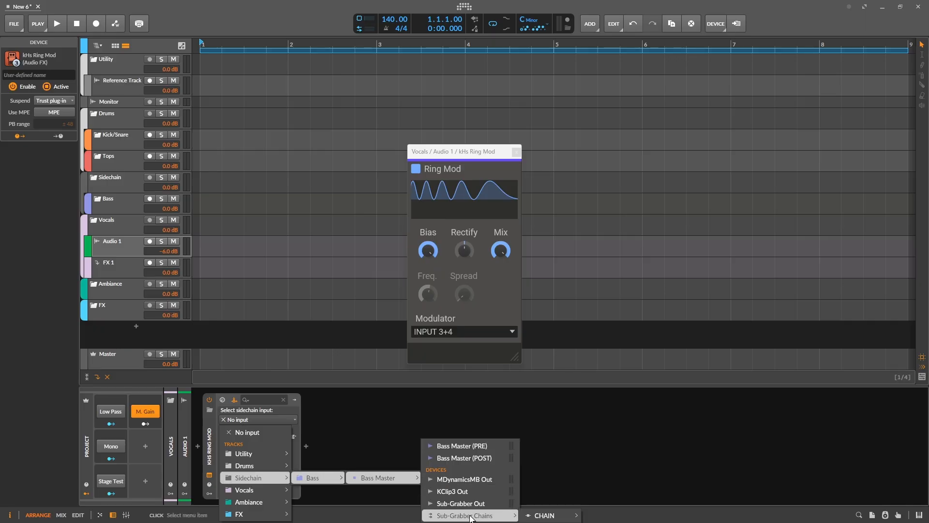
mouse_move(544, 516)
mouse_move(629, 515)
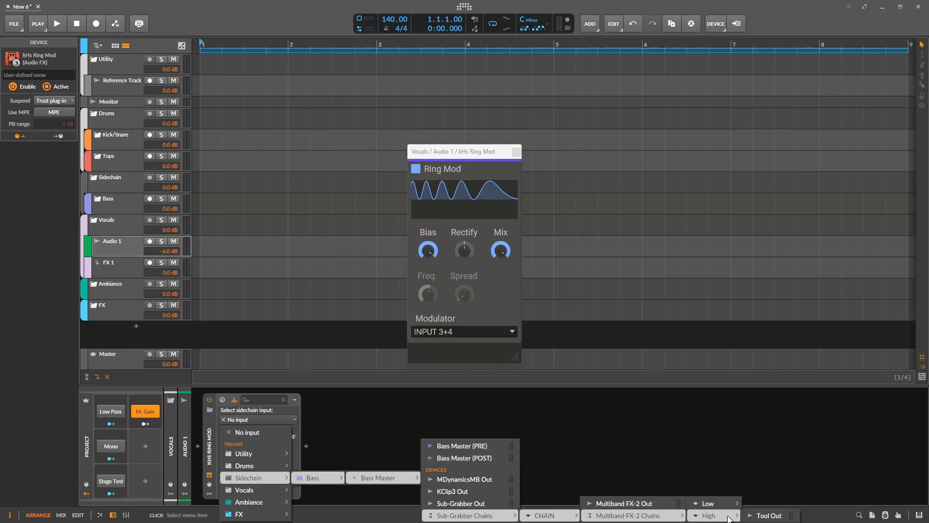
mouse_move(711, 503)
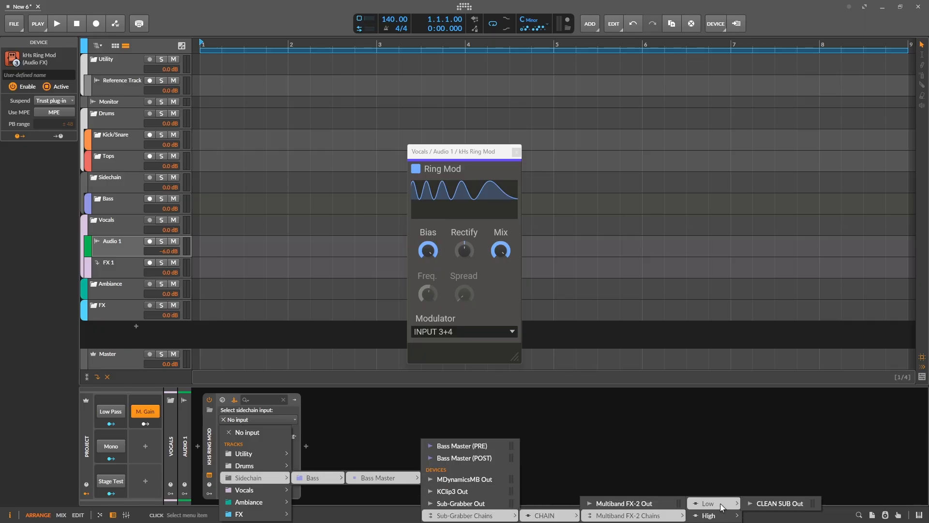
click(789, 505)
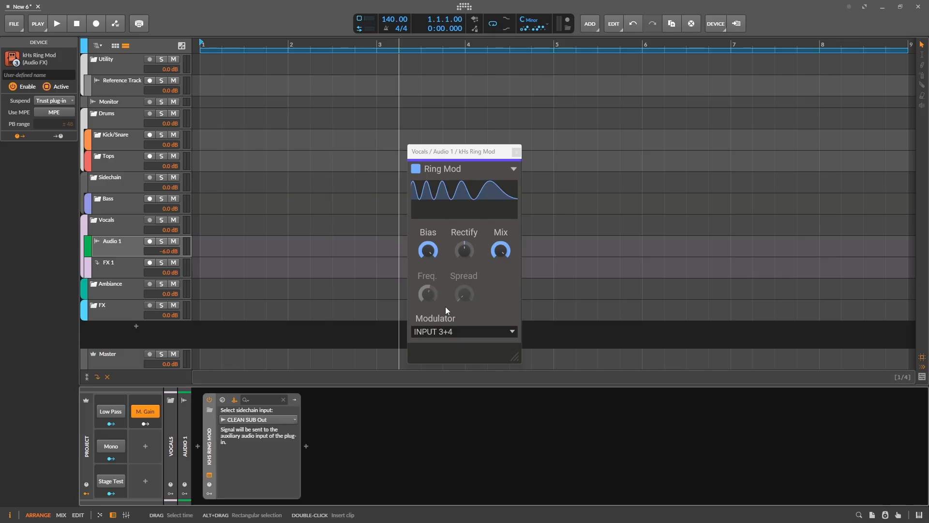
Review the Bass group's Sub-Grabber, the FX 1 track and the Vocals group's Peak Limiter
click(114, 201)
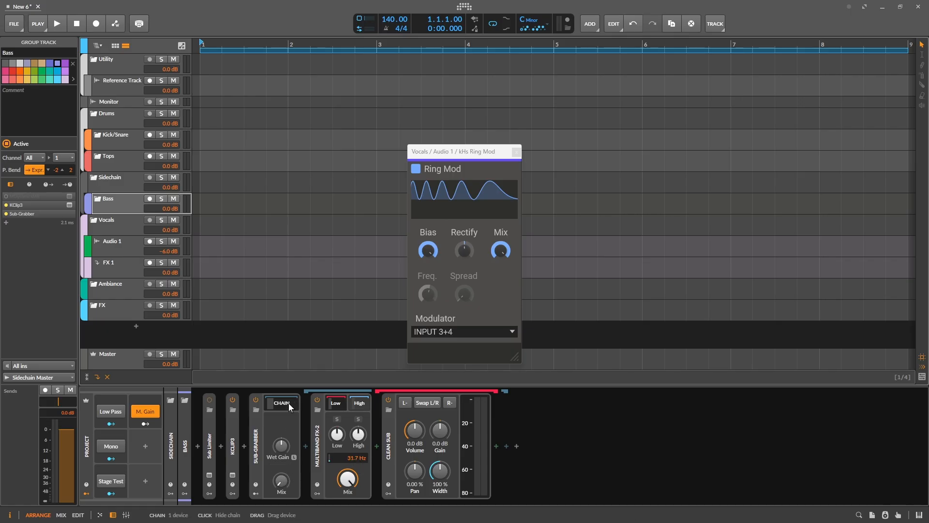
double_click(256, 428)
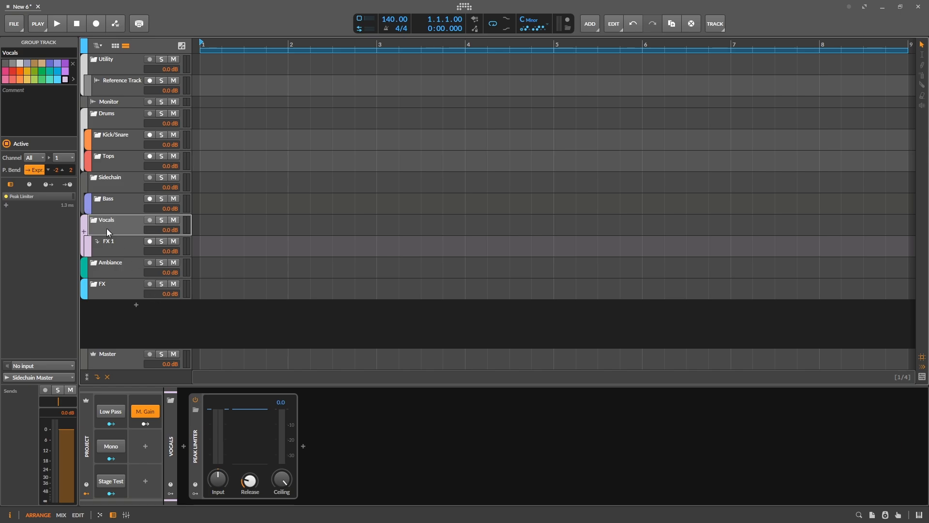
click(120, 245)
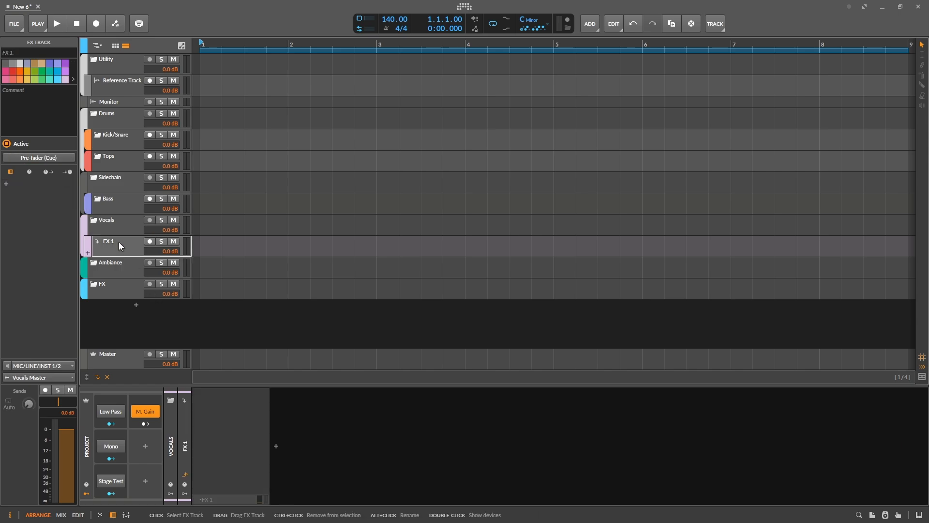
click(117, 225)
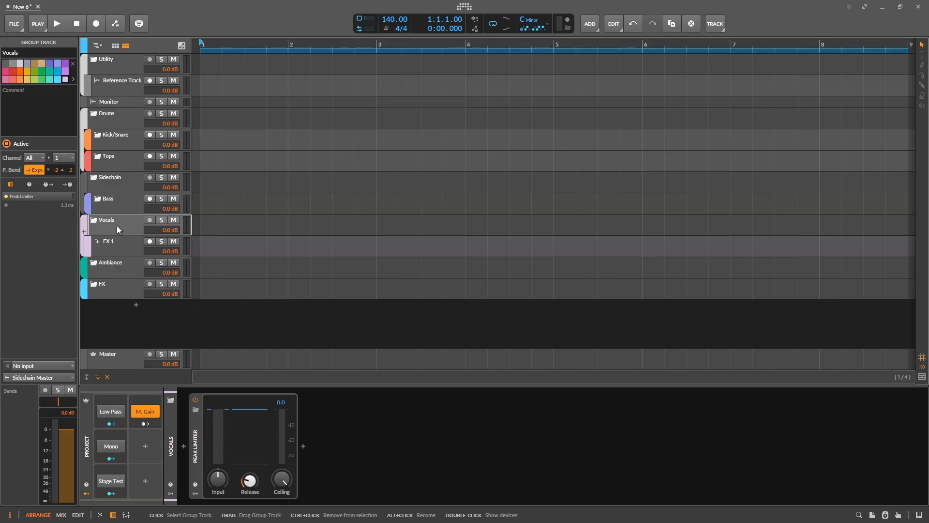
click(196, 428)
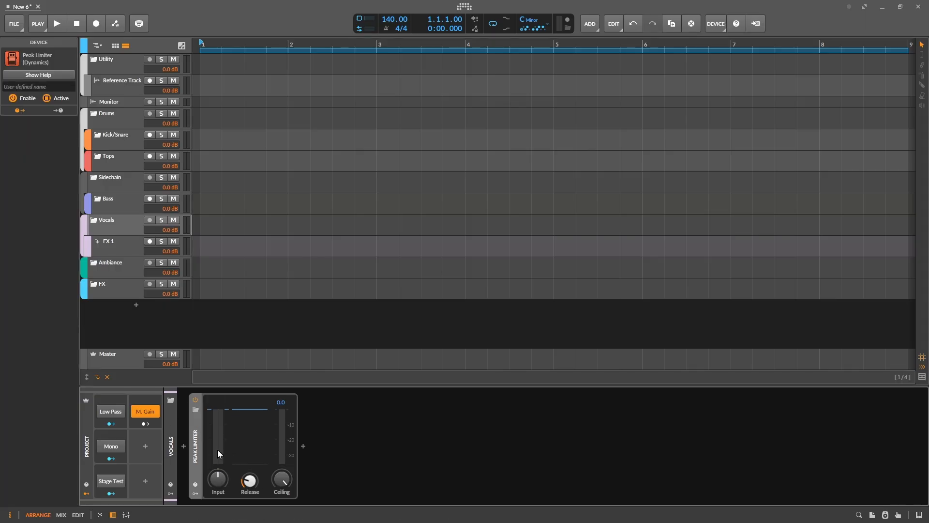
Browse the Vocals group's output destinations, including those under Sidechain, and leave without choosing one
click(199, 231)
click(46, 376)
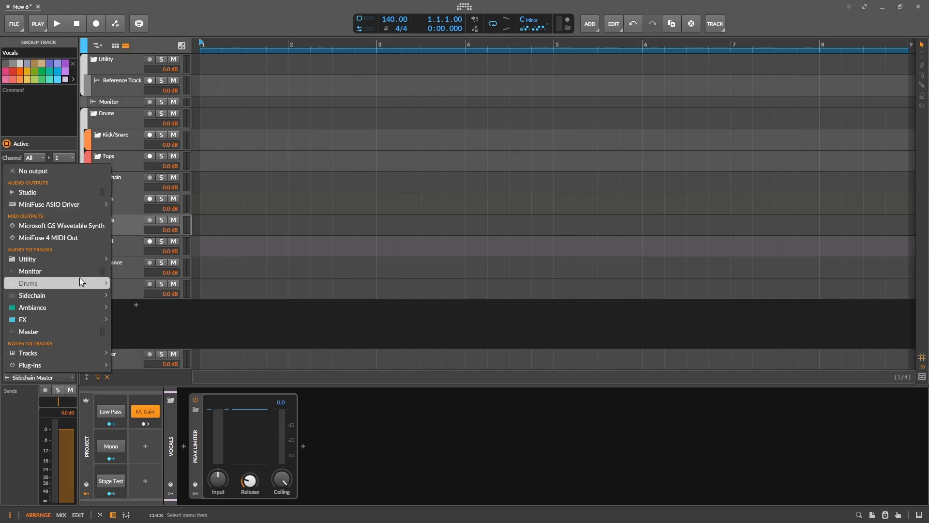
mouse_move(78, 292)
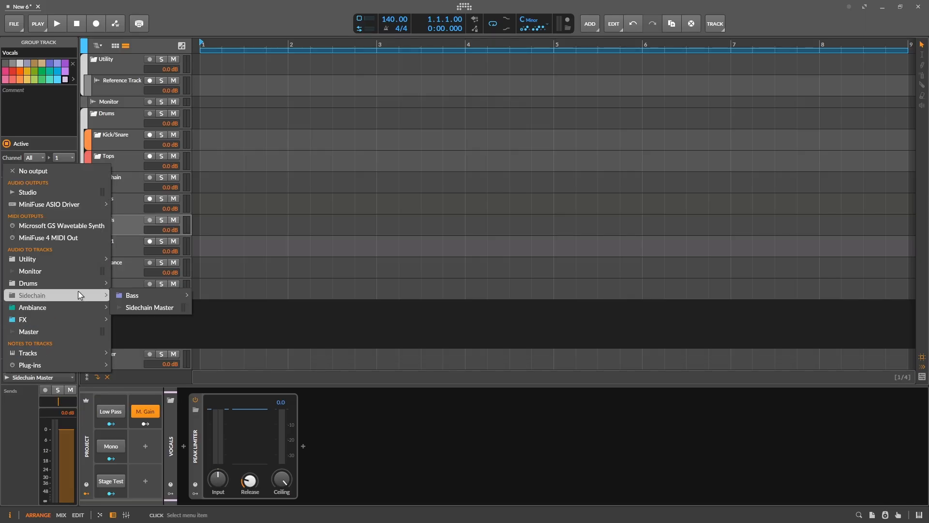
click(142, 326)
View the Compactor window on the Sidechain group and close it
click(129, 179)
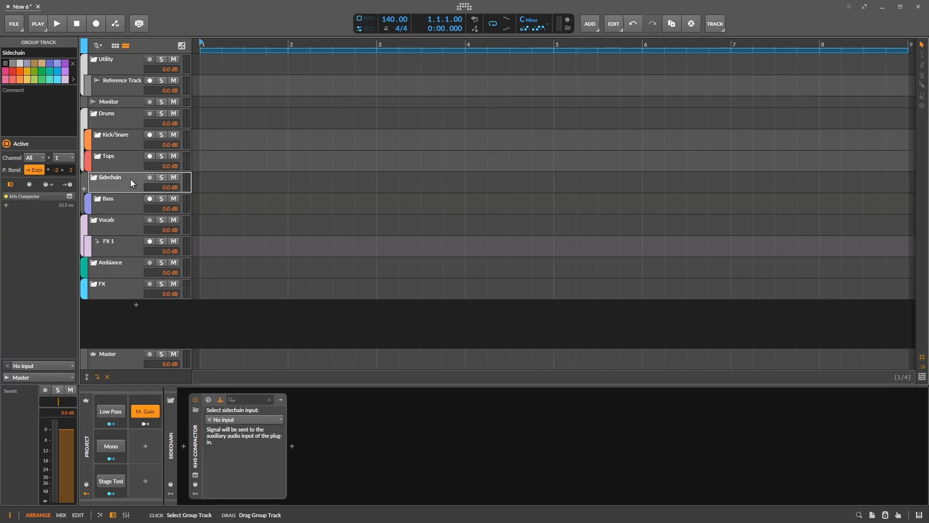
click(196, 474)
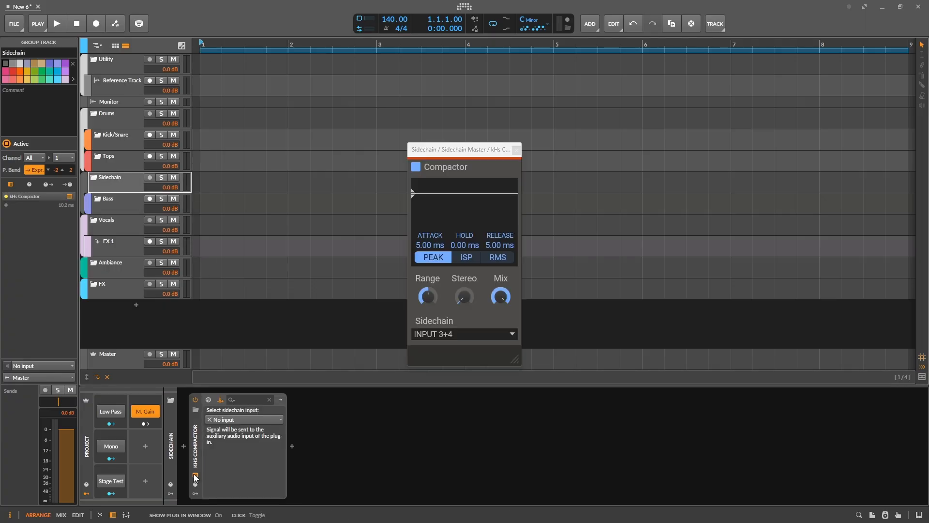
click(196, 474)
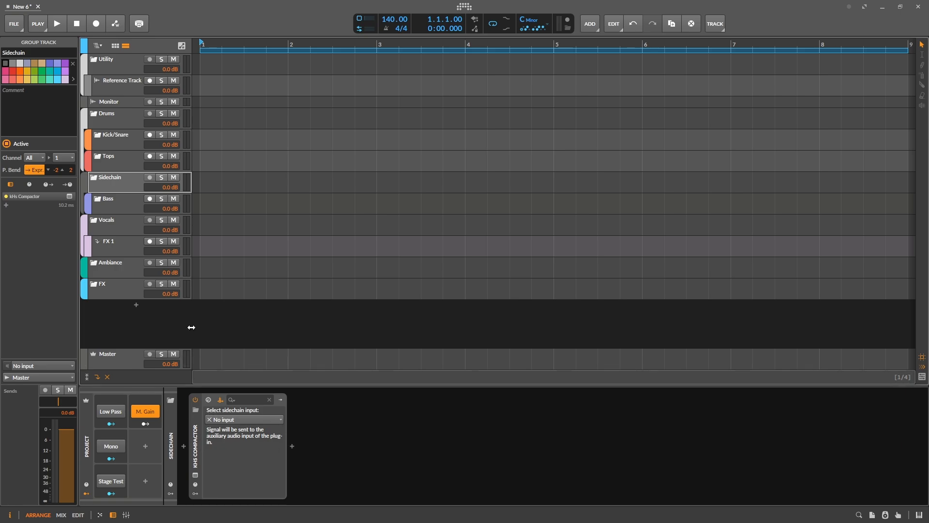
Route the Vocals group's output to Master and reopen its list of output destinations
click(111, 222)
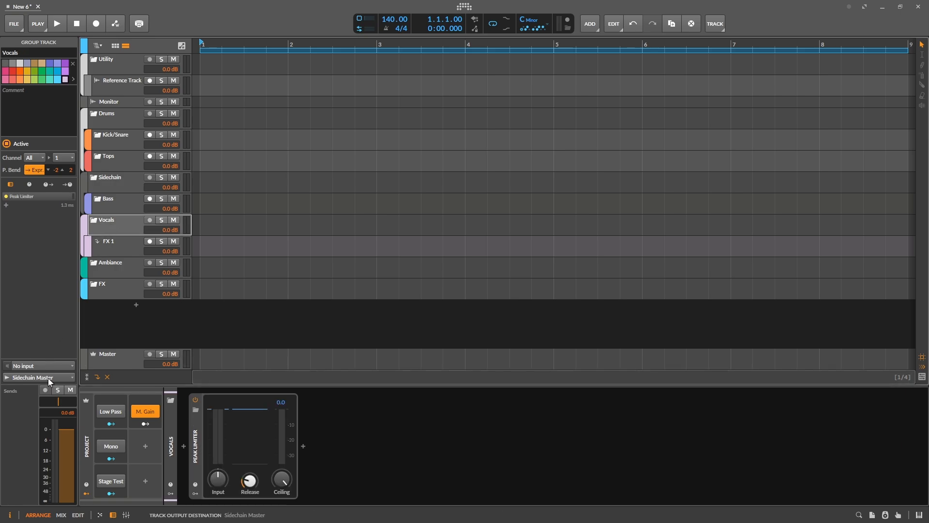
click(48, 378)
click(30, 332)
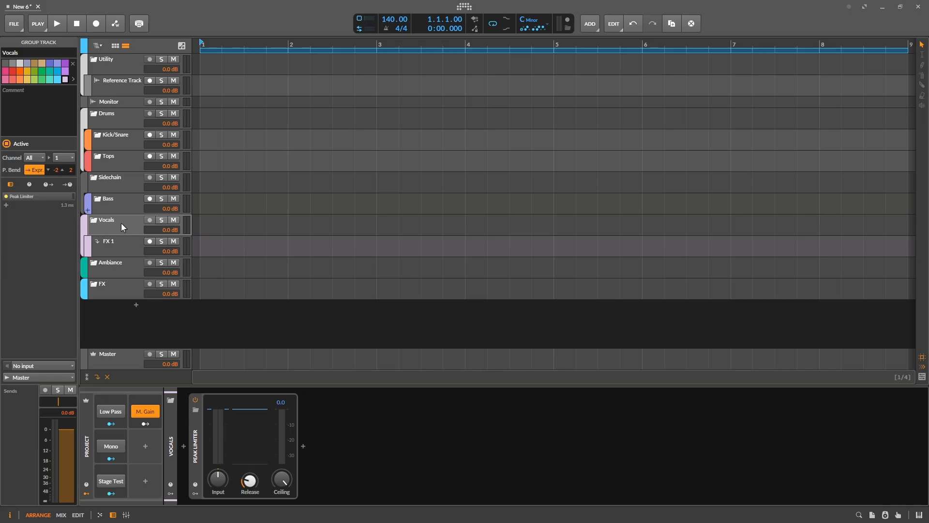
click(31, 377)
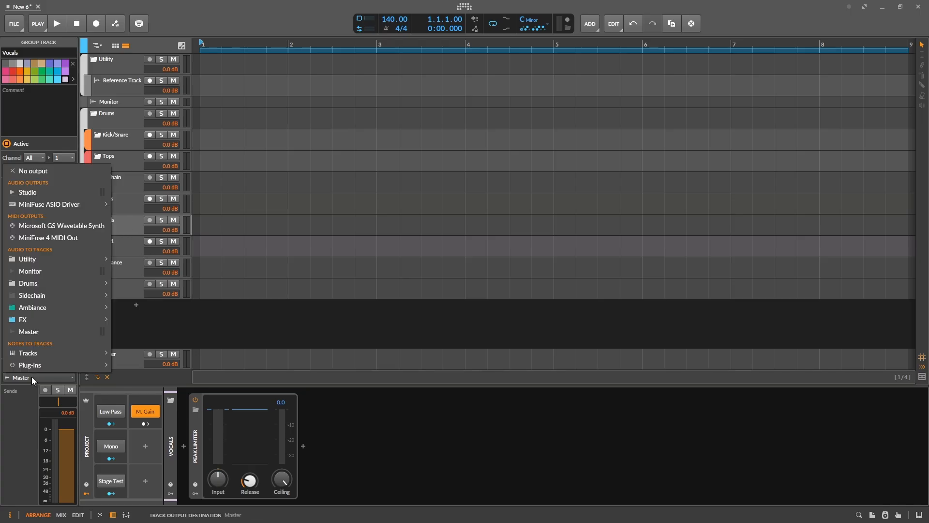
Review the devices and output routing of the Ambiance, FX and Utility groups and the Reference Track
click(120, 270)
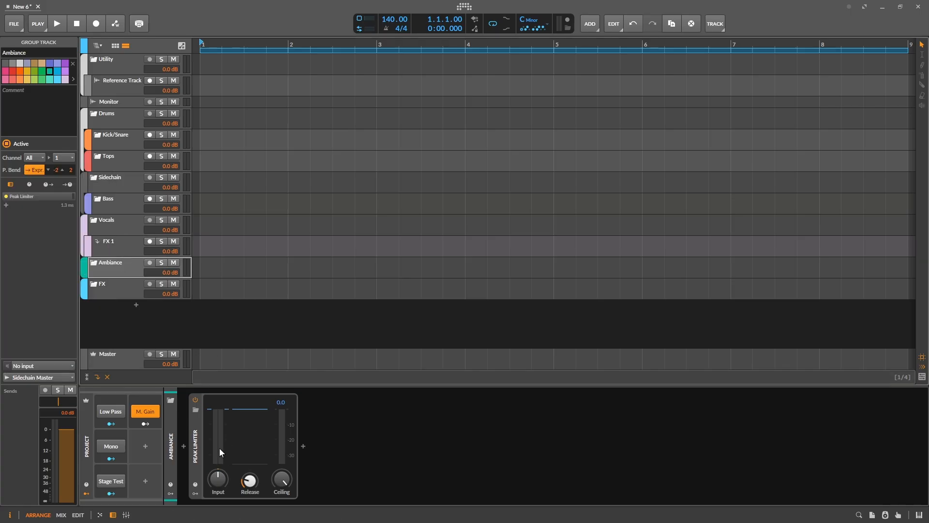
click(116, 286)
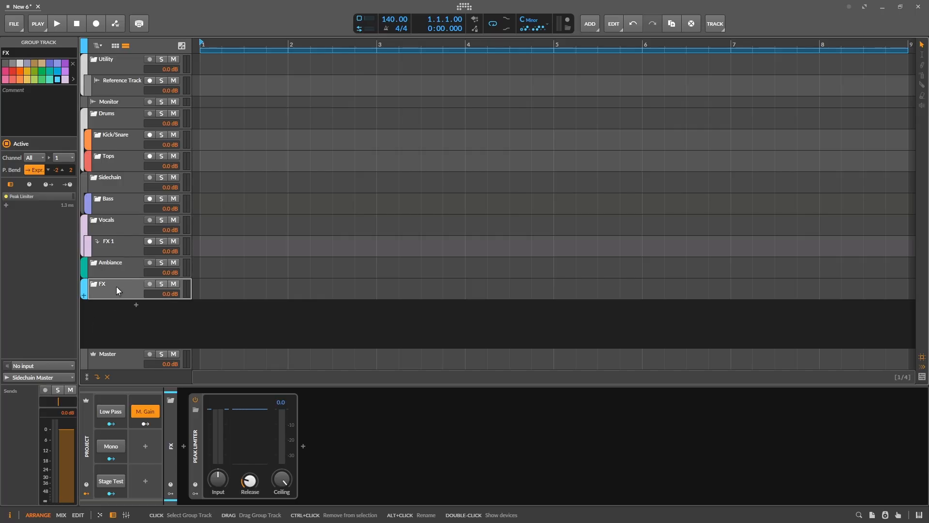
click(107, 73)
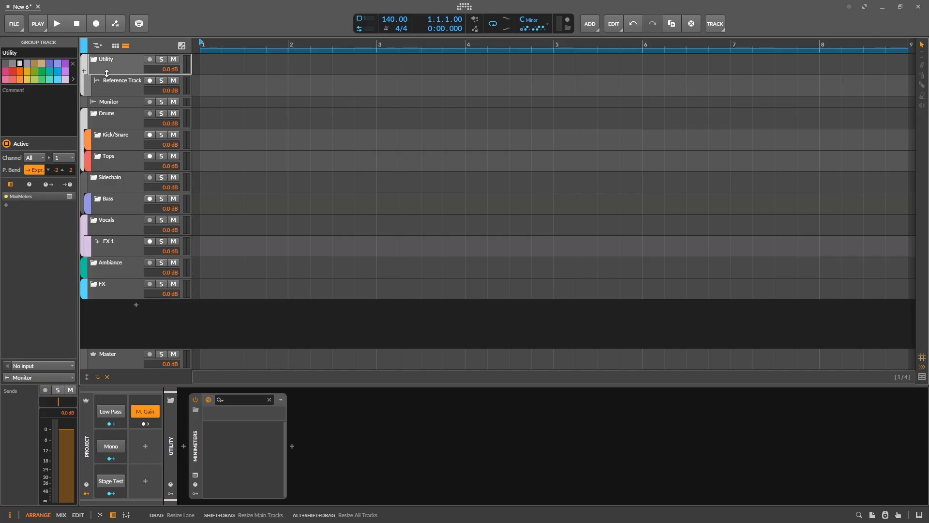
click(36, 375)
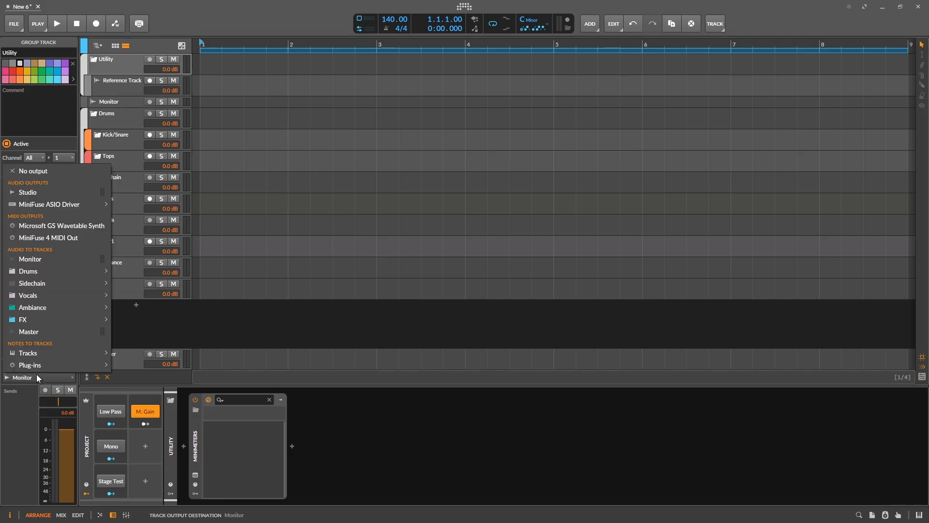
click(34, 375)
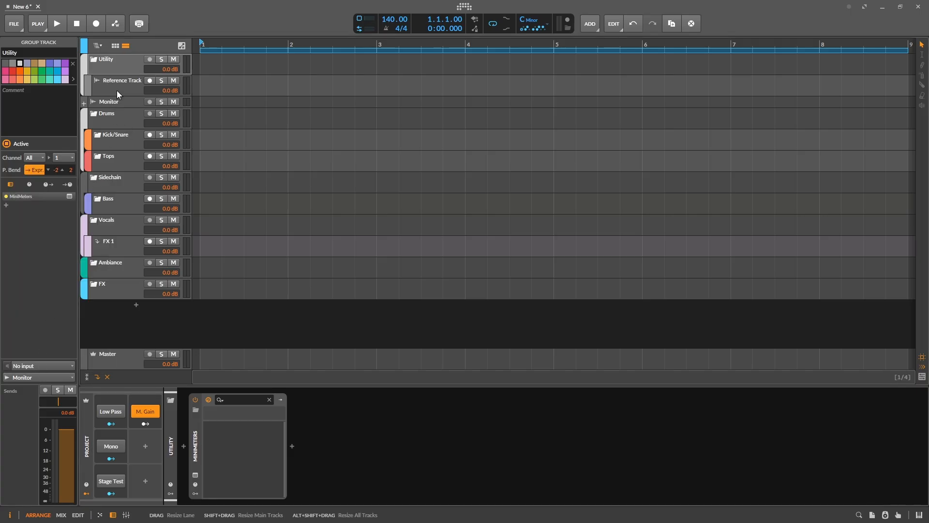
click(135, 90)
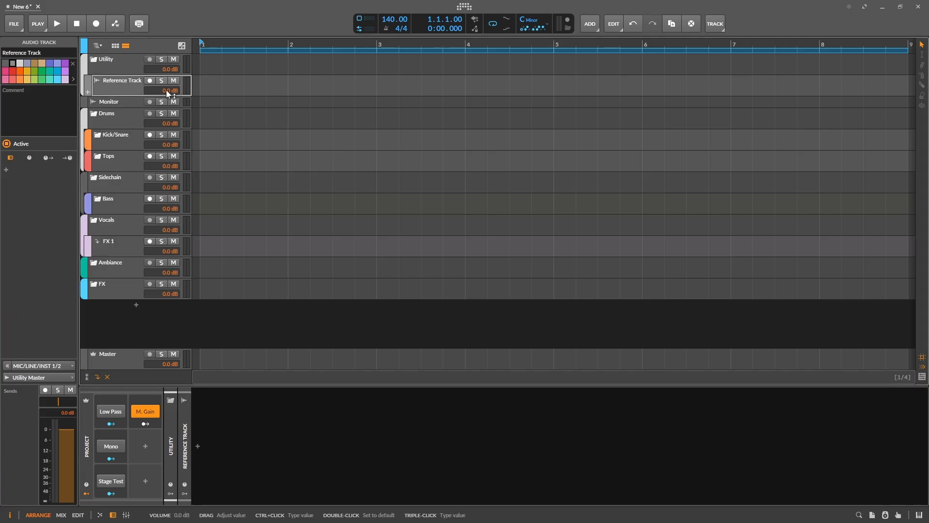
View the MiniMeters window on the Utility group, reposition it and close it
click(137, 69)
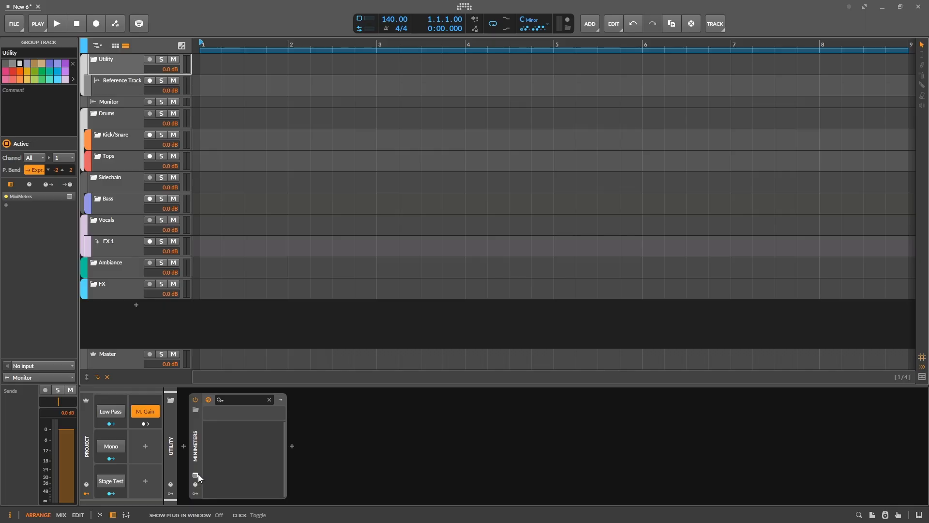
click(198, 474)
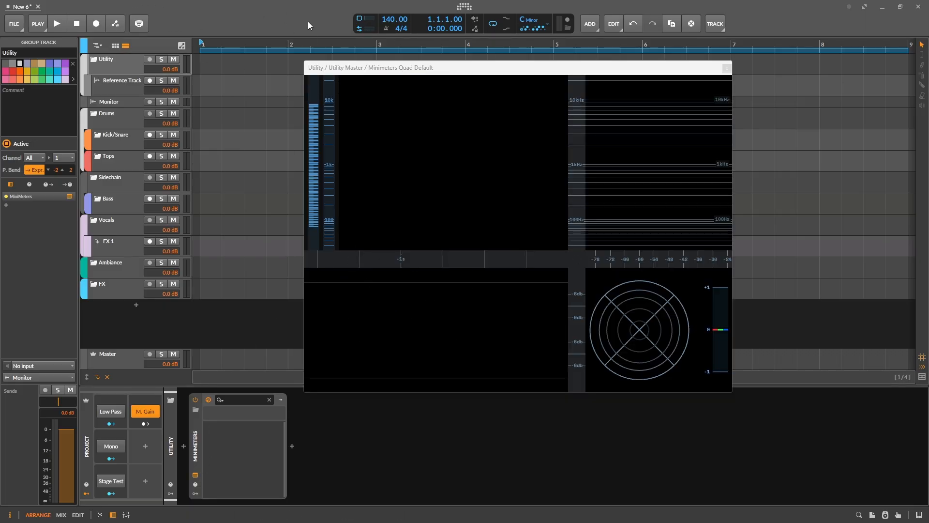
drag(384, 72, 342, 119)
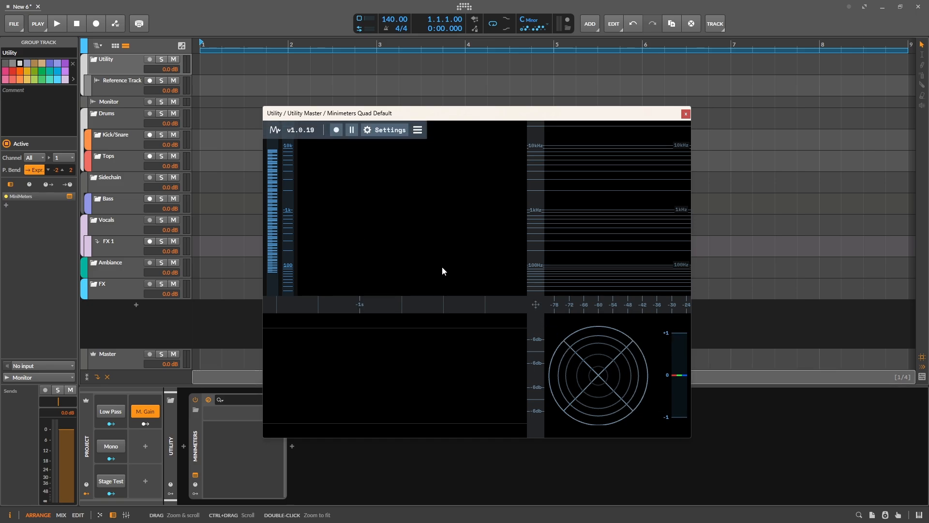
key(Escape)
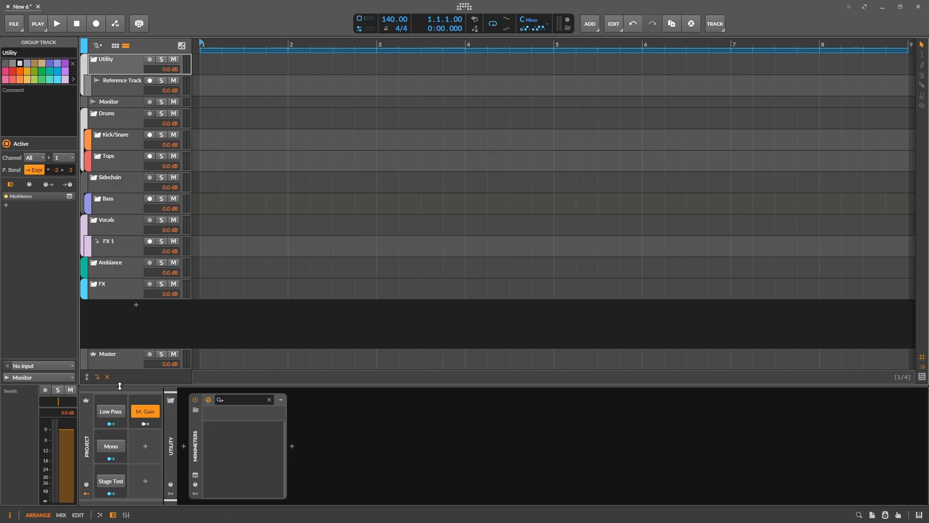
Add a new audio track after the Reference Track and delete it again
click(134, 86)
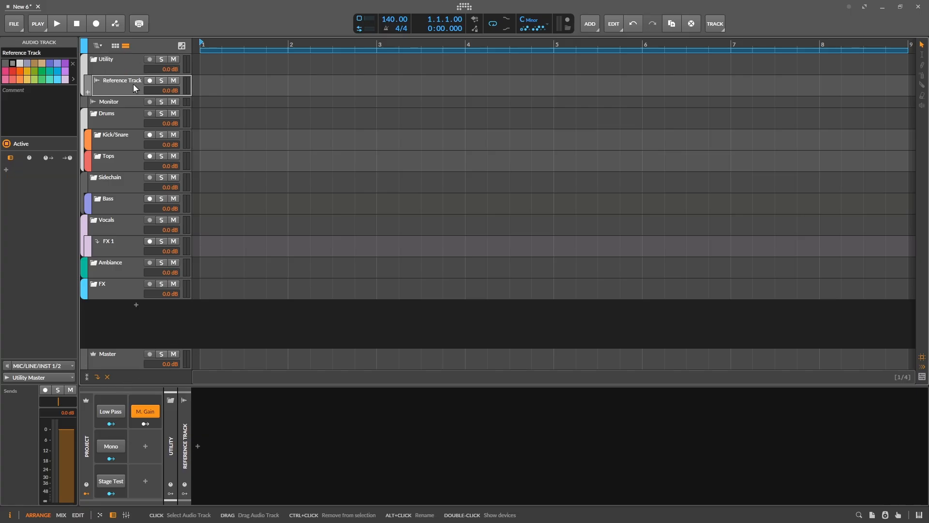
key(ctrl+t)
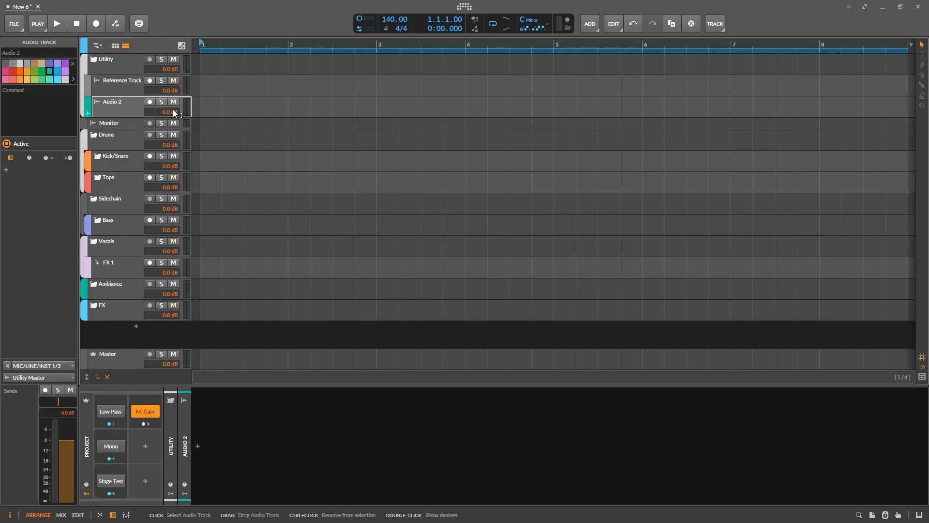
key(Delete)
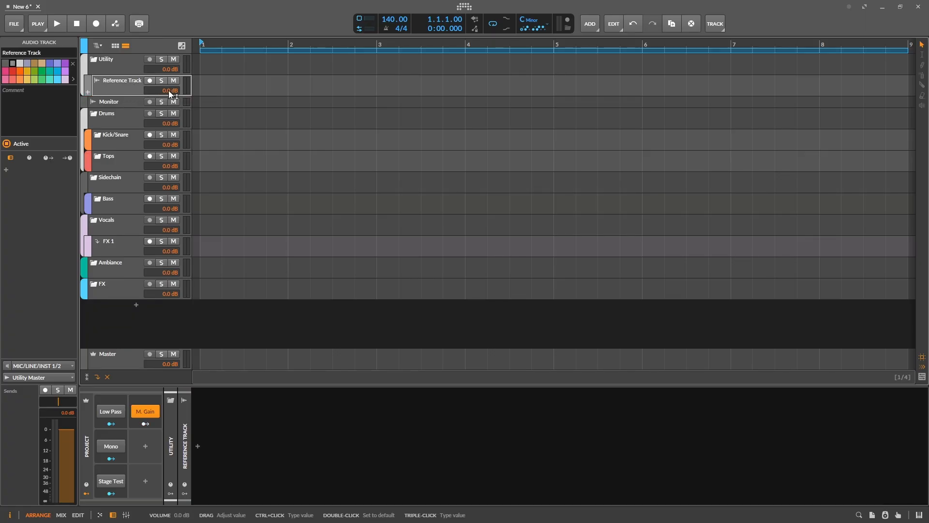
click(104, 359)
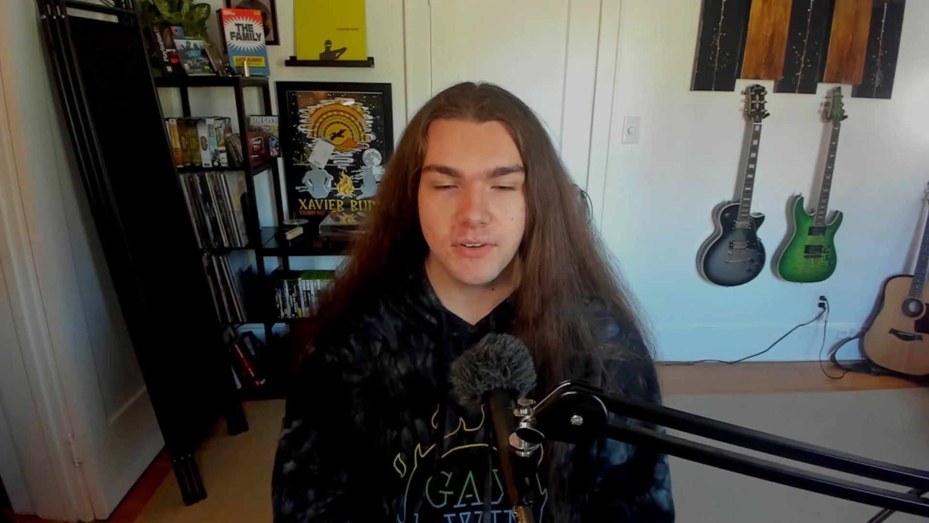
Save the Tool device's current settings as its default preset
right_click(48, 423)
mouse_move(112, 438)
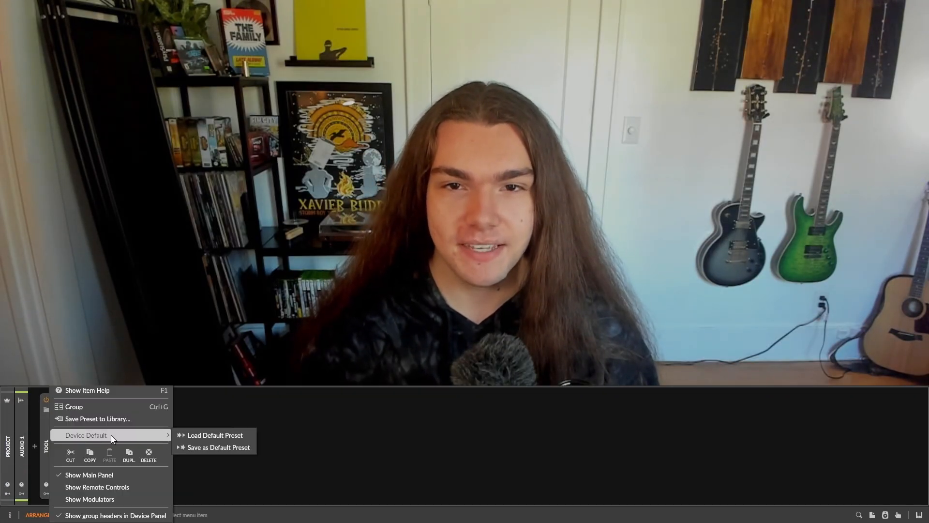
click(199, 447)
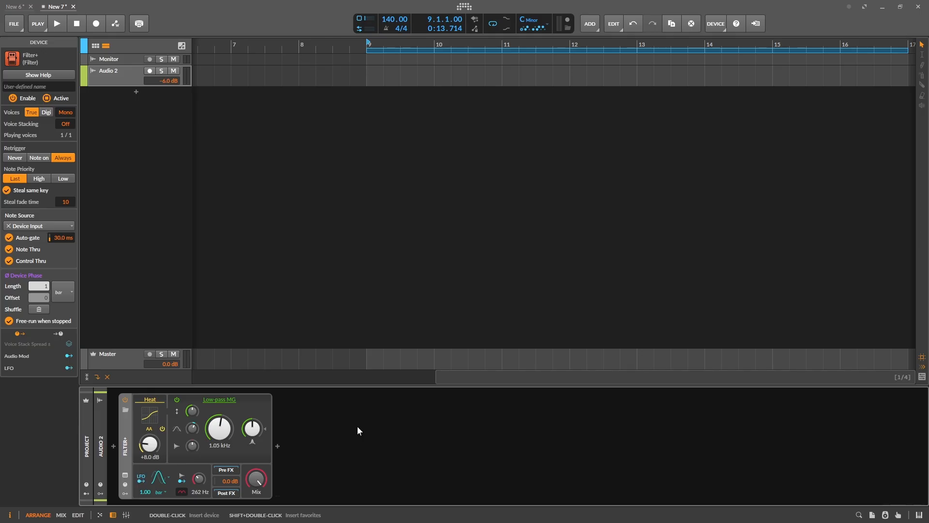
Set the Filter+ waveshaper to Push with 0.0 dB drive and switch the waveshaper off
click(150, 399)
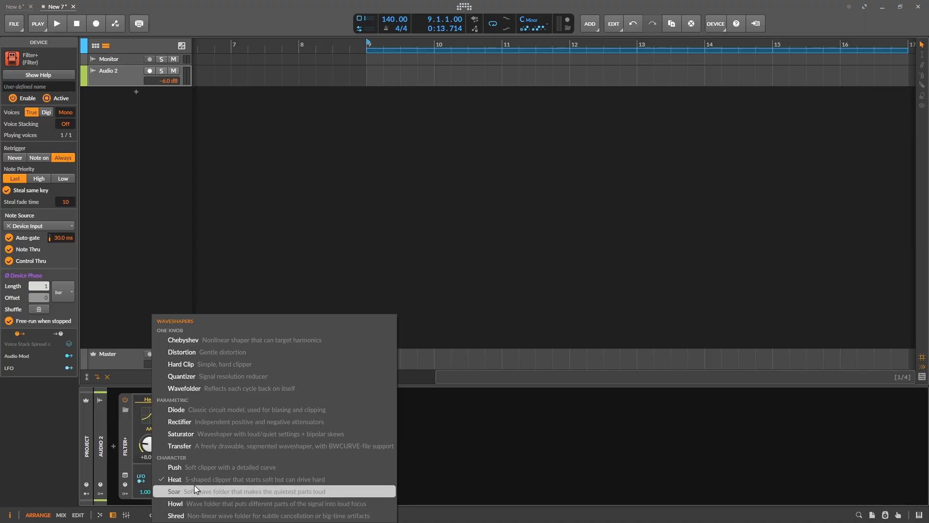
click(198, 467)
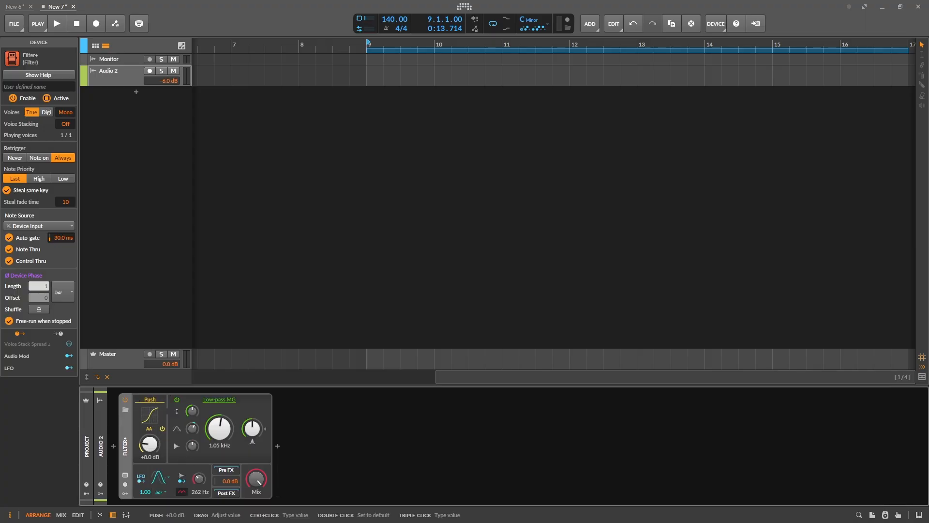
double_click(149, 444)
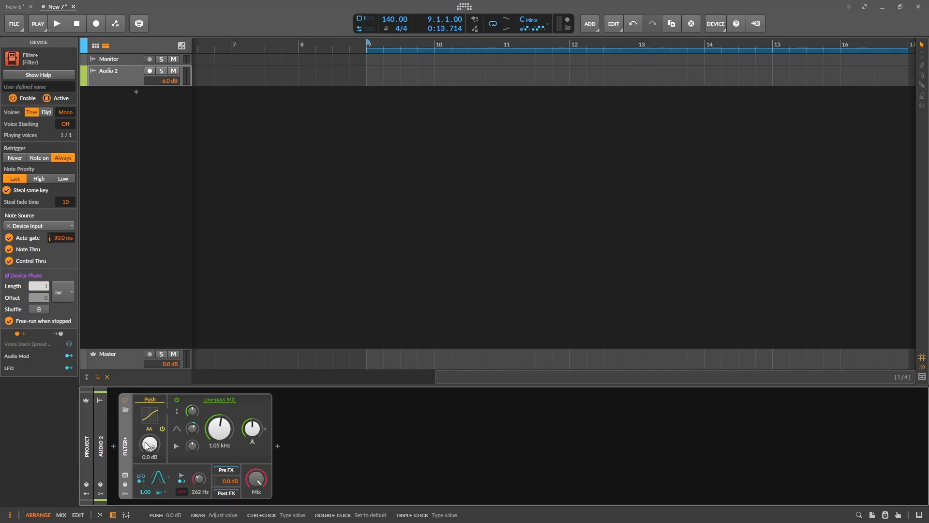
click(163, 429)
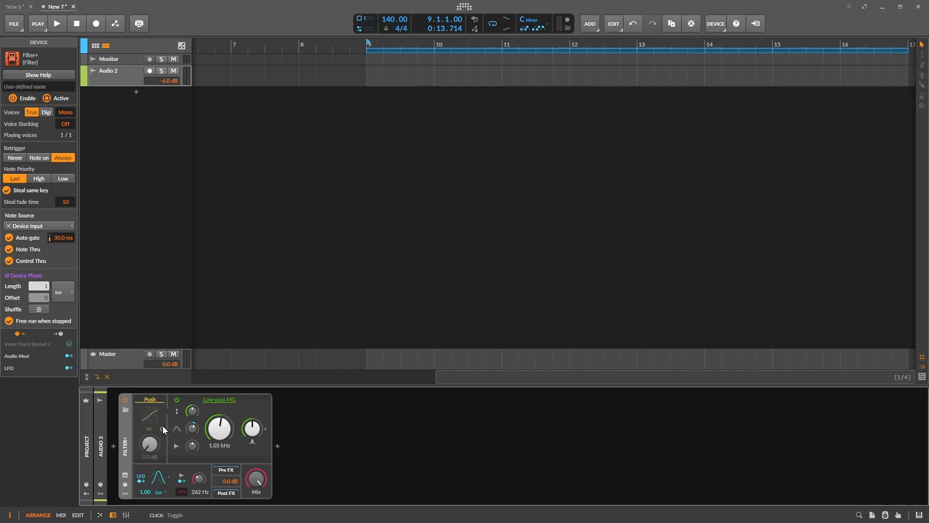
Set the Filter+ Input 1 attenuator to 0, then show and hide the device's modulator slots
drag(190, 429, 190, 446)
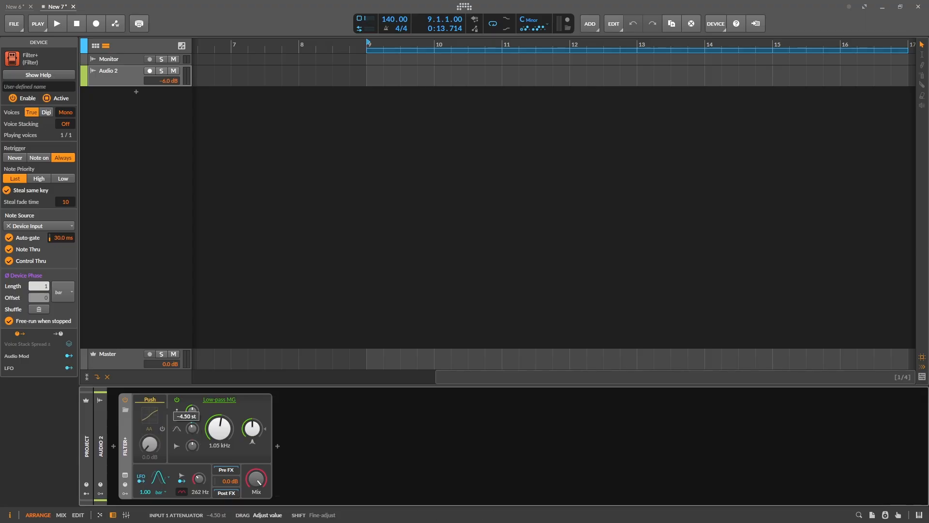
ctrl+click(192, 427)
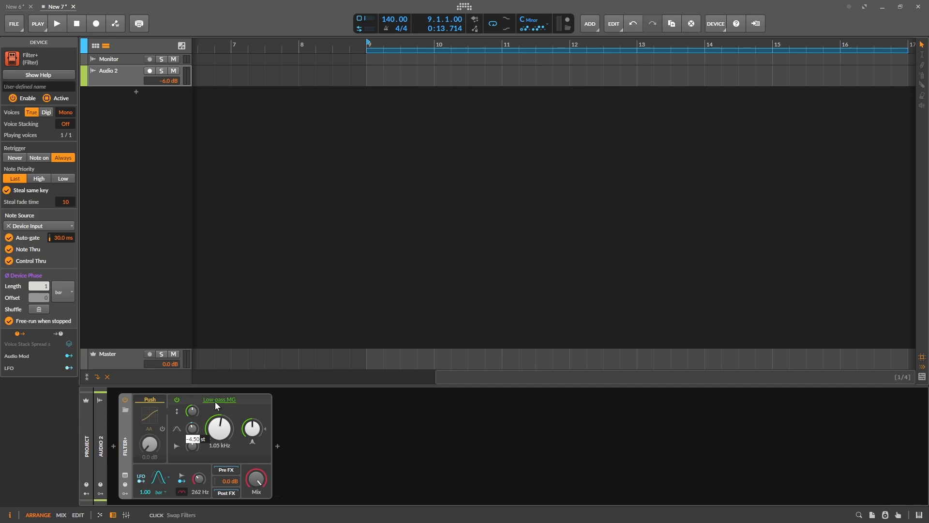
text(0)
key(Return)
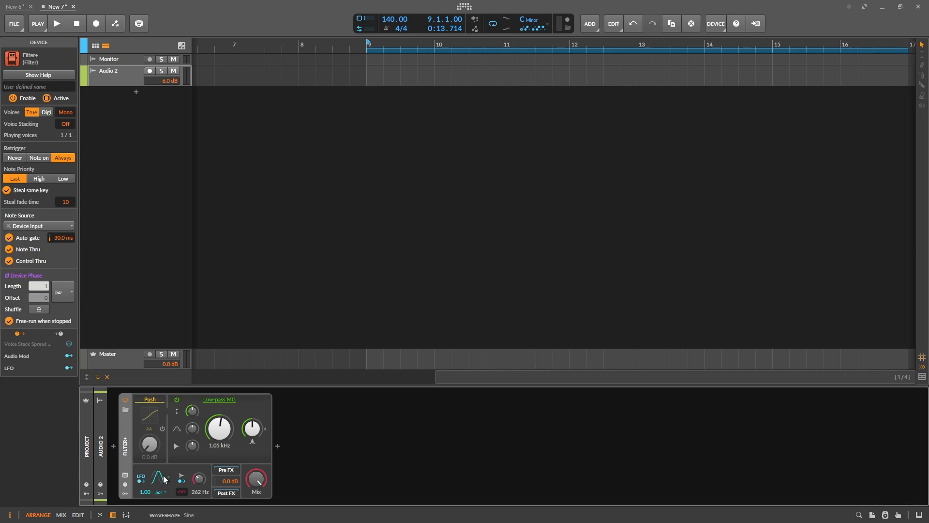
click(124, 493)
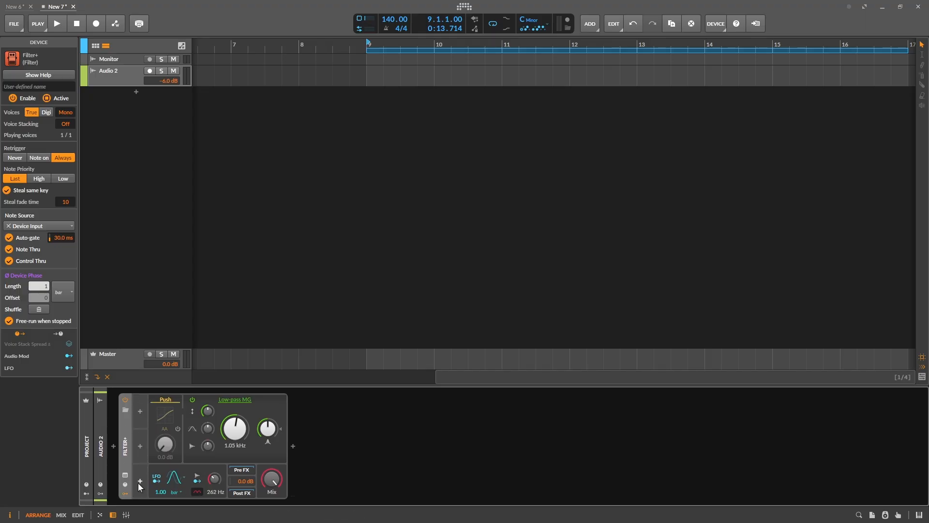
click(125, 494)
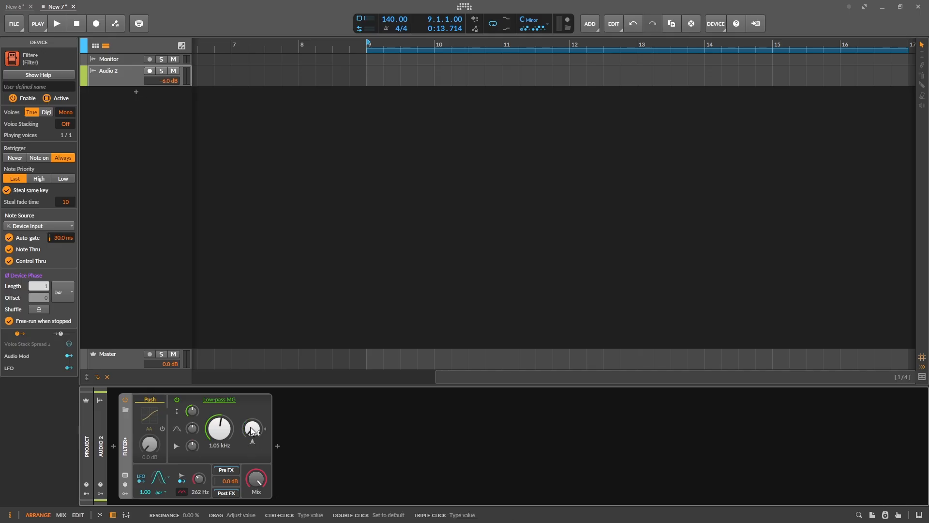
Raise the Filter+ cutoff to 33.5 kHz and swap the filter type to Sallen-Key, viewing its available modes
drag(215, 445, 232, 399)
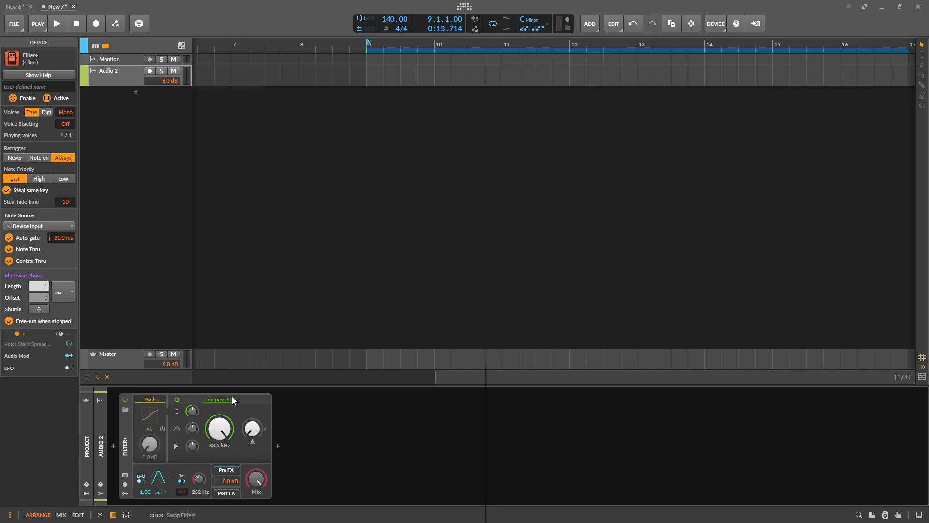
click(232, 400)
click(271, 402)
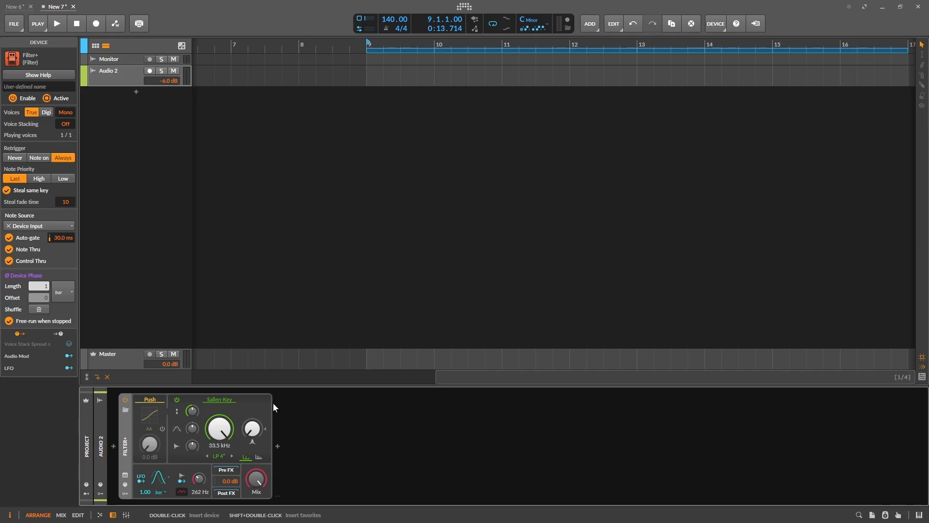
click(219, 456)
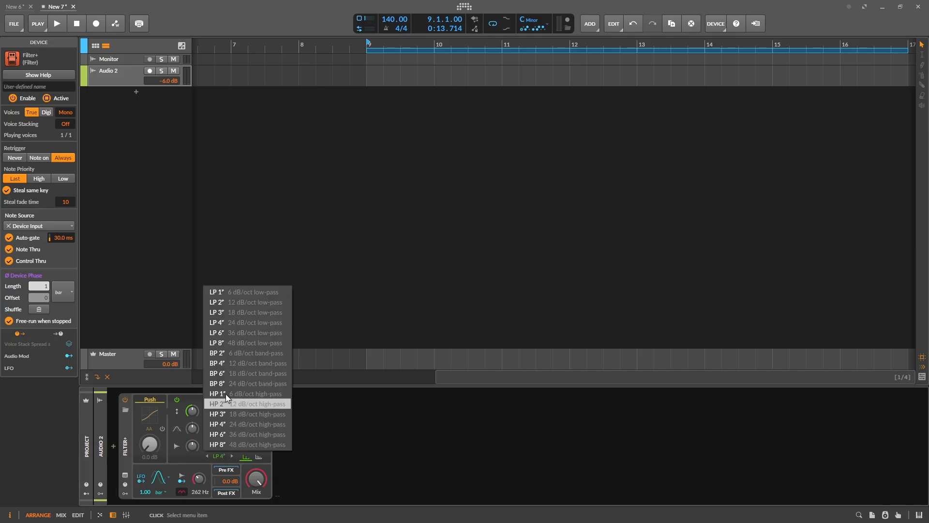
click(353, 449)
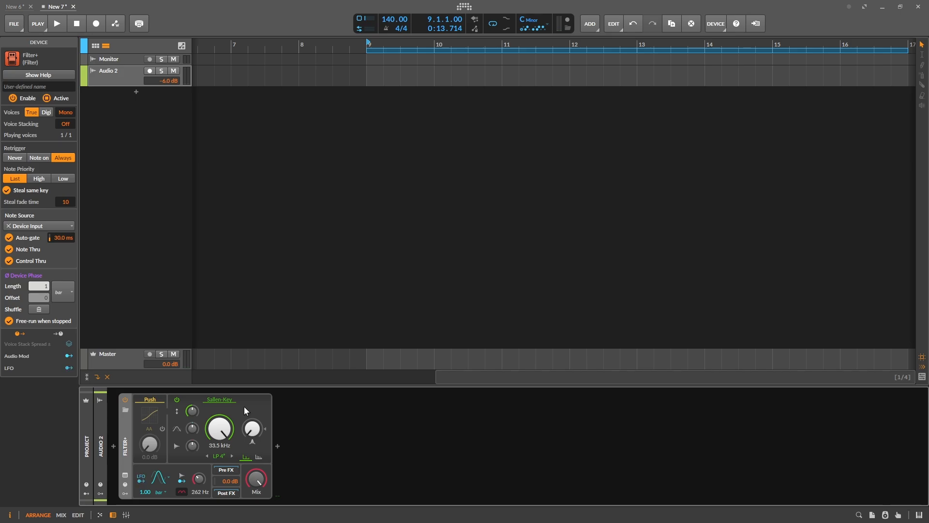
Adjust the Resonance Limit of the Sallen-Key filter
right_click(247, 407)
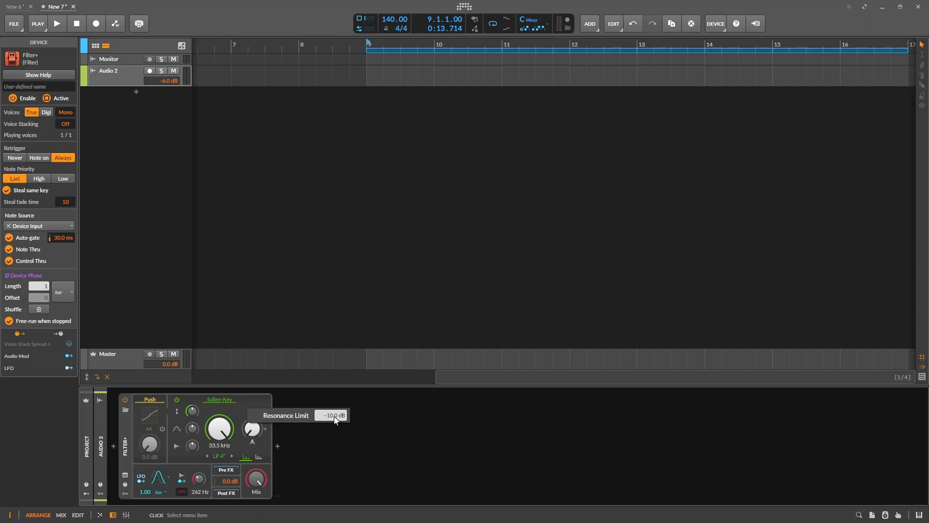
click(334, 417)
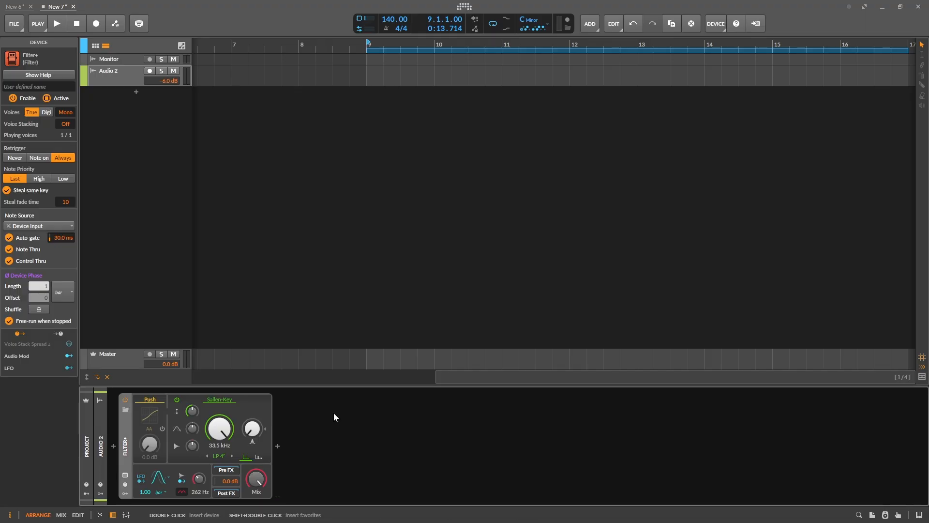
right_click(249, 408)
drag(332, 417, 332, 404)
click(335, 451)
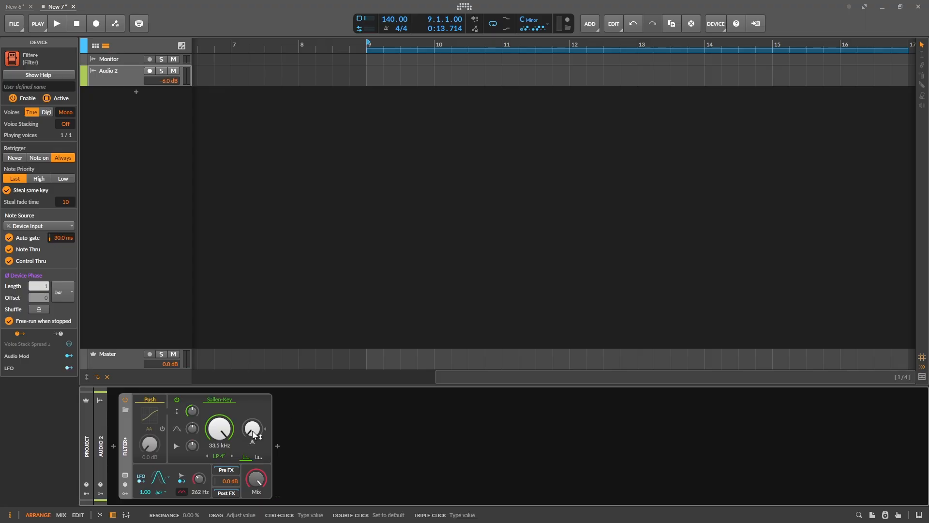
mouse_move(253, 435)
mouse_down()
mouse_move(253, 411)
mouse_move(253, 435)
mouse_up()
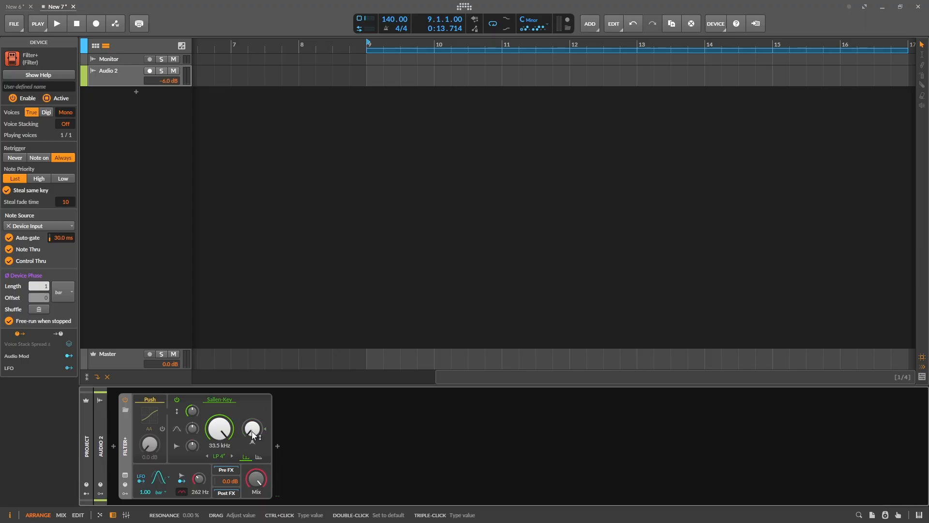
Insert the Ruby OTT (Melda) preset after Filter+ and duplicate it
click(278, 446)
text(ott)
key(Down)
key(Down)
key(Down)
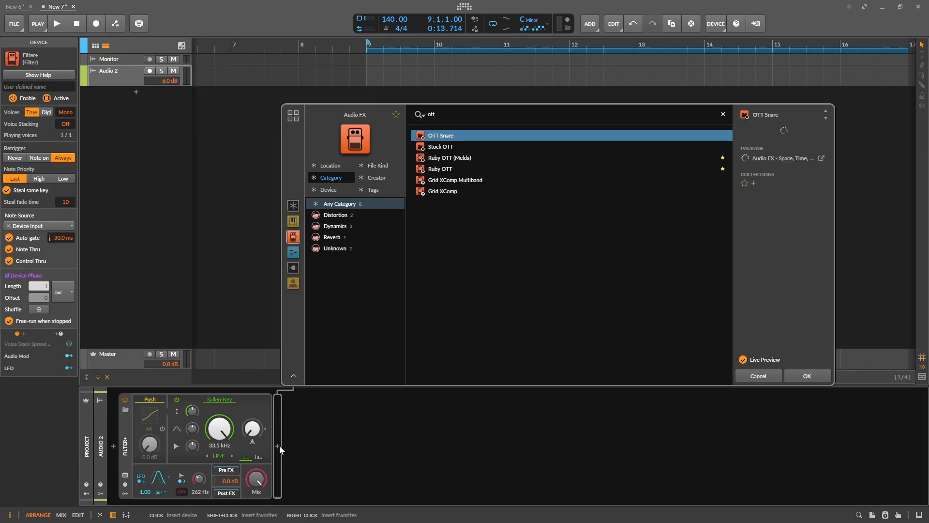
key(Return)
drag(483, 66, 599, 47)
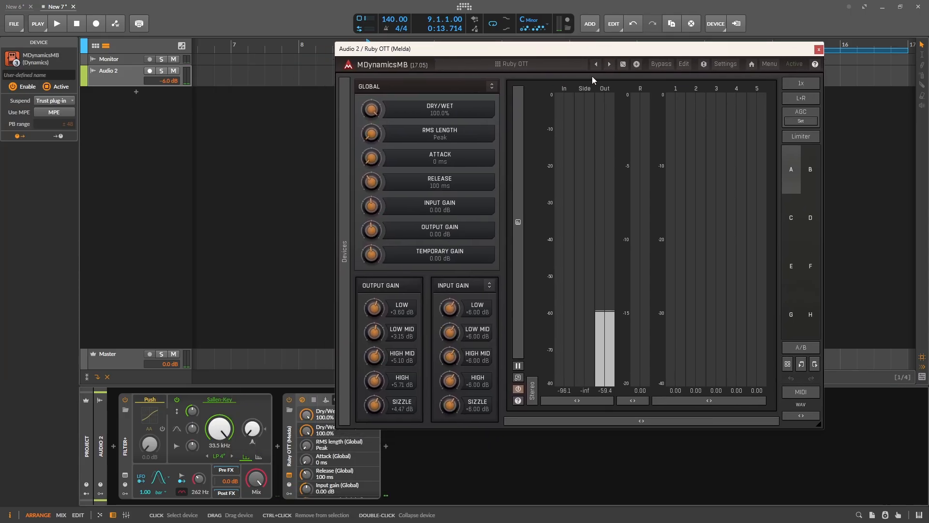
key(ctrl+d)
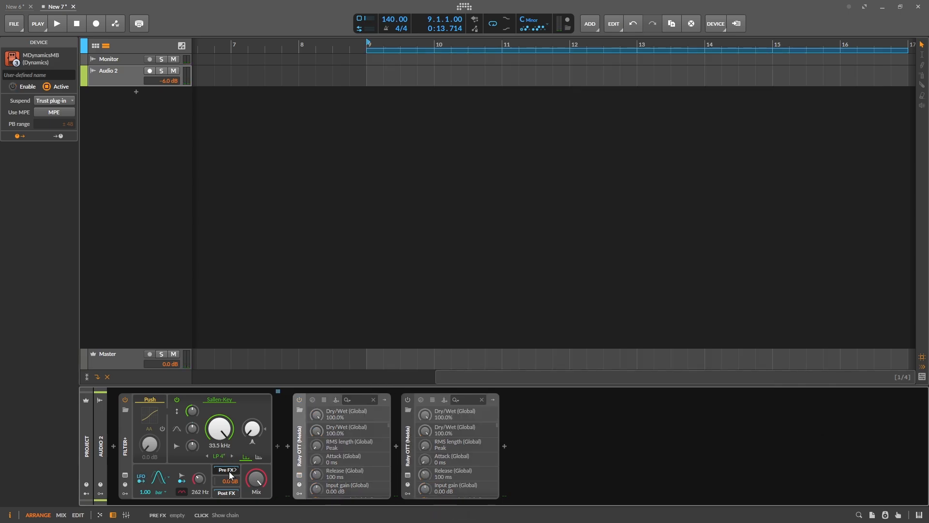
Try to insert a Tool device in the Pre FX chain of Filter+
click(277, 446)
text(tool)
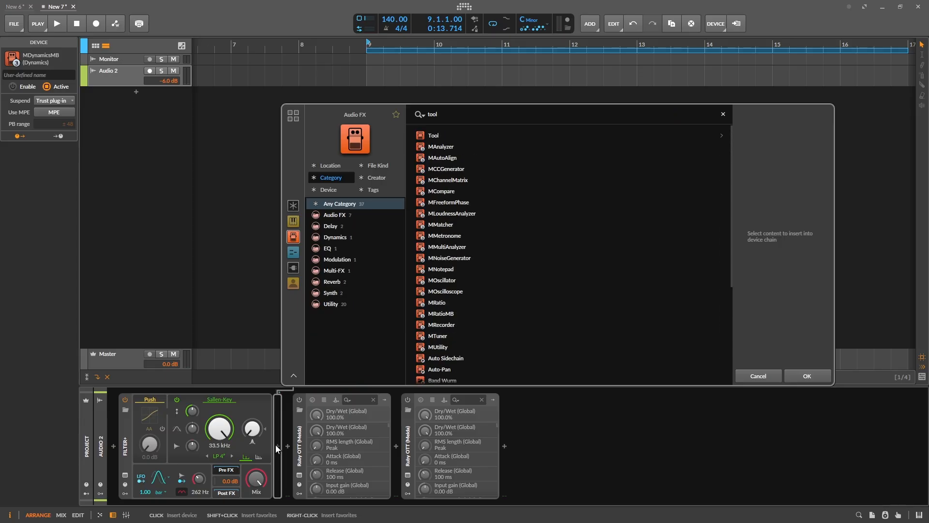
key(Return)
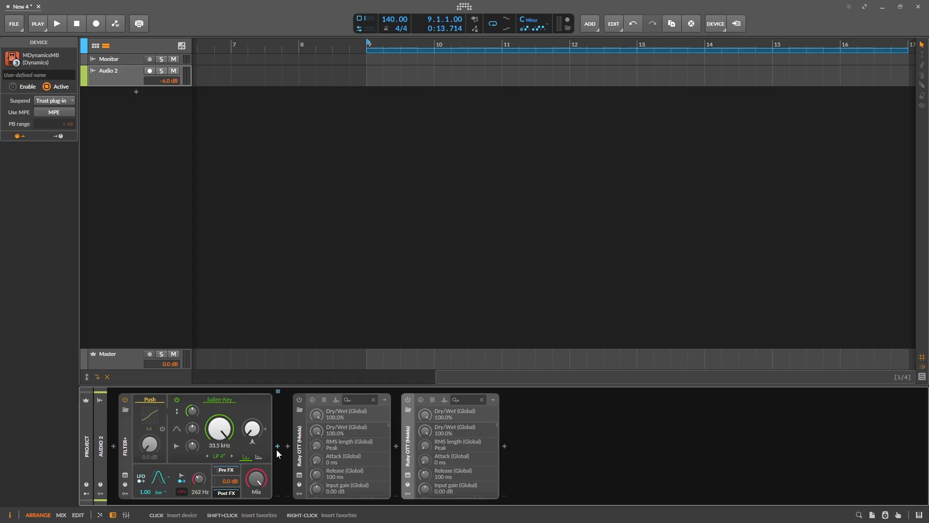
Insert a Gate in Filter+'s Post FX chain and set its sidechain source to the Tool output from Audio 2's Filter+ Pre FX chain
click(278, 451)
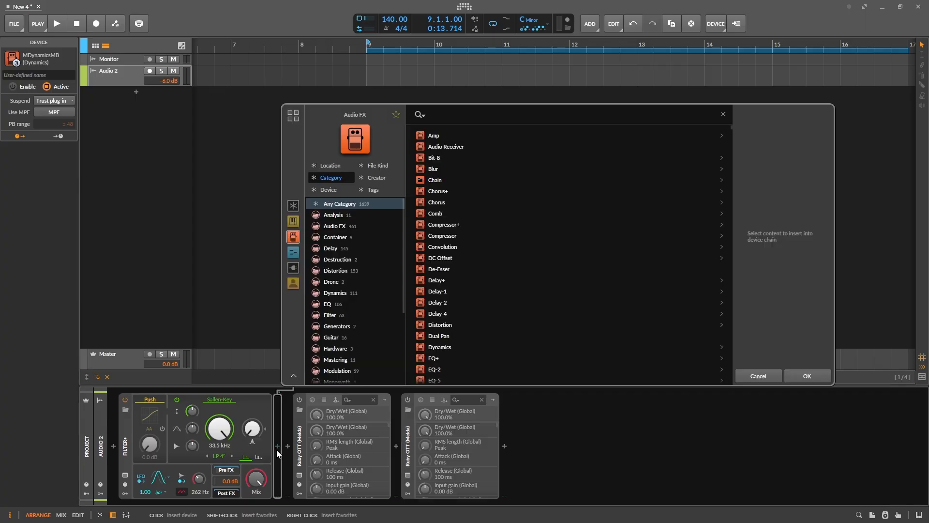
text(gate)
key(Return)
click(346, 402)
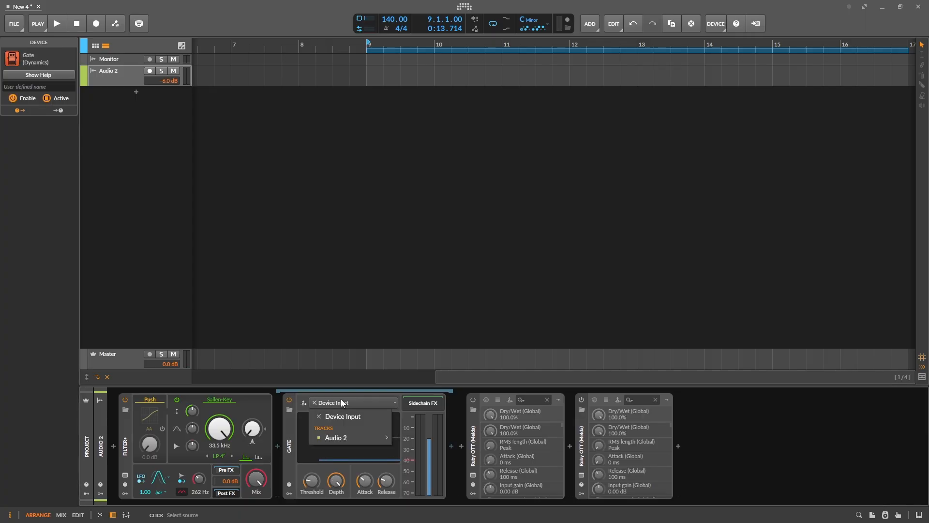
mouse_move(351, 438)
mouse_move(428, 446)
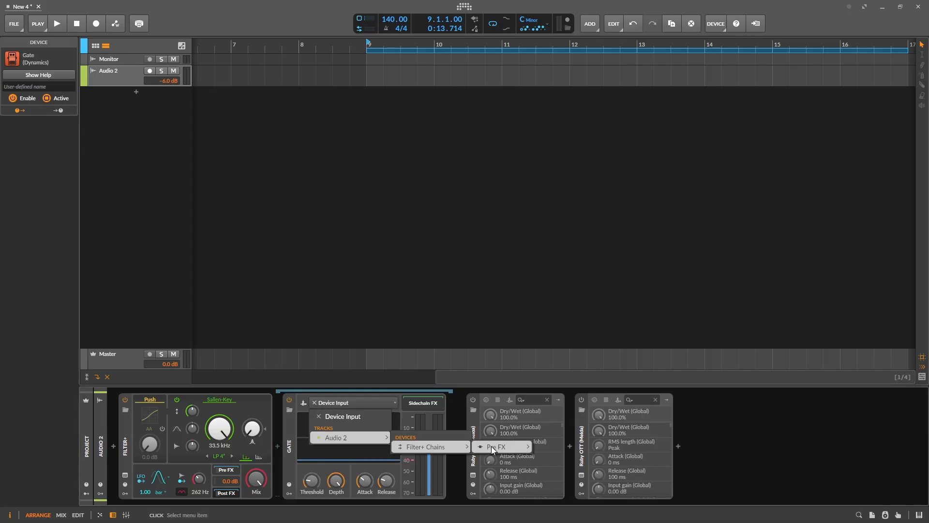
mouse_move(503, 447)
click(562, 448)
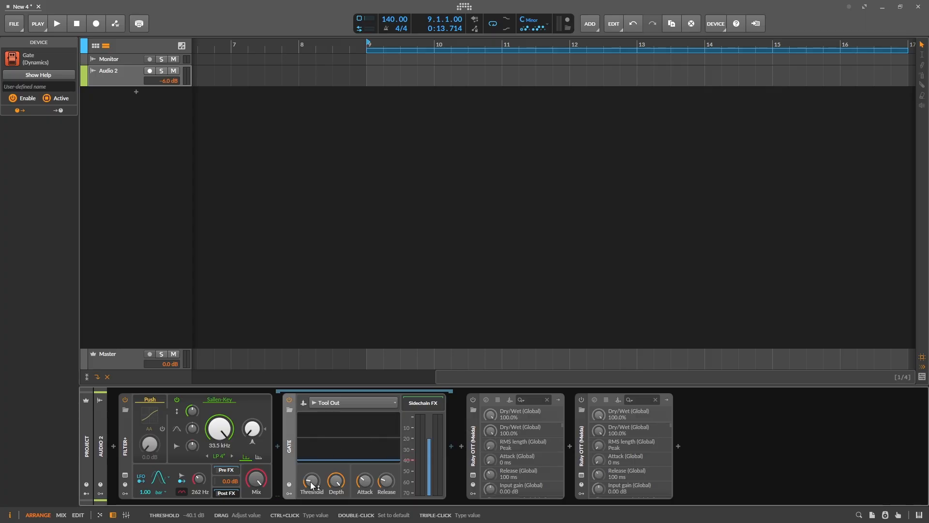
Lower the Gate's threshold to -120 dB
drag(312, 484, 312, 517)
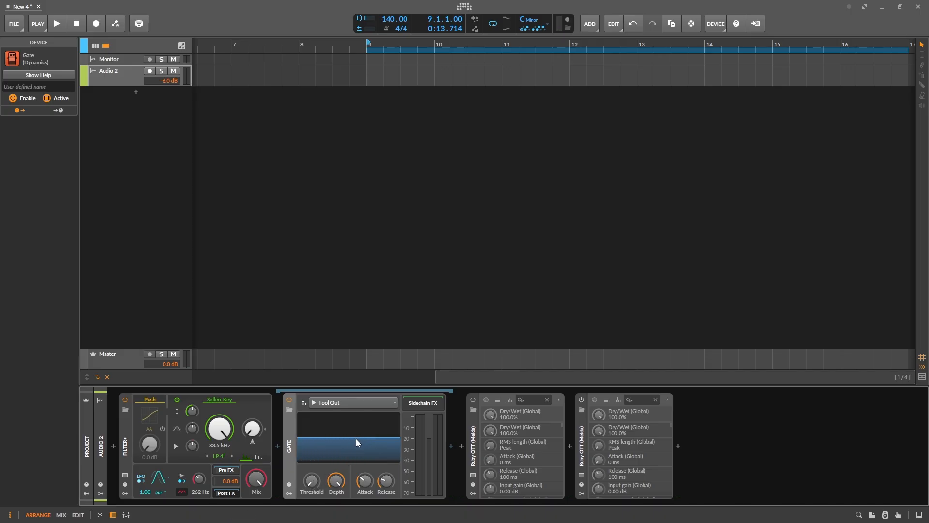
click(312, 481)
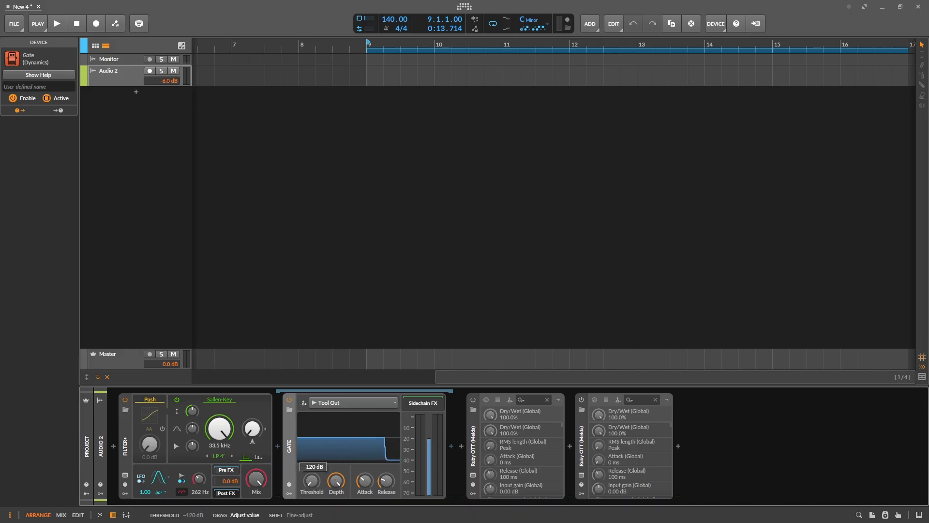
drag(312, 481, 313, 481)
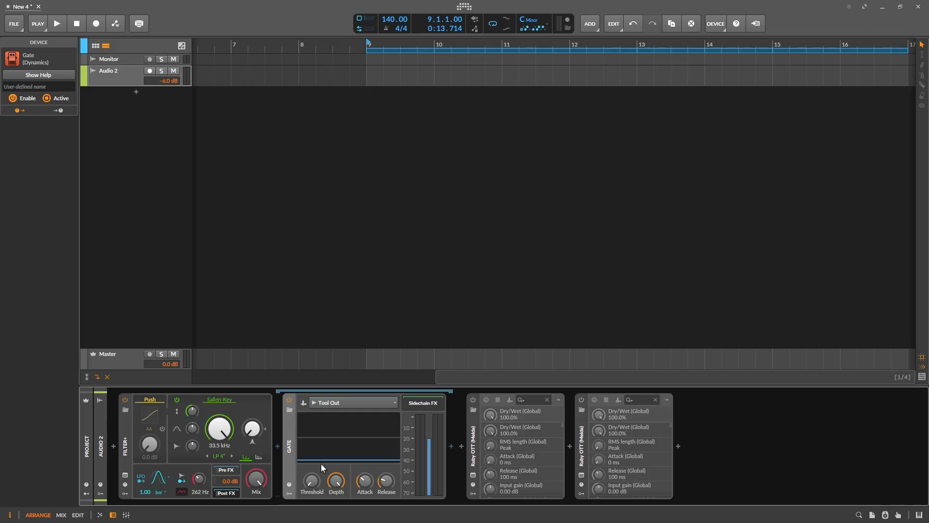
Set the Gate's release to 10.1 ms and reset its attack to the default
click(386, 481)
drag(386, 481, 386, 475)
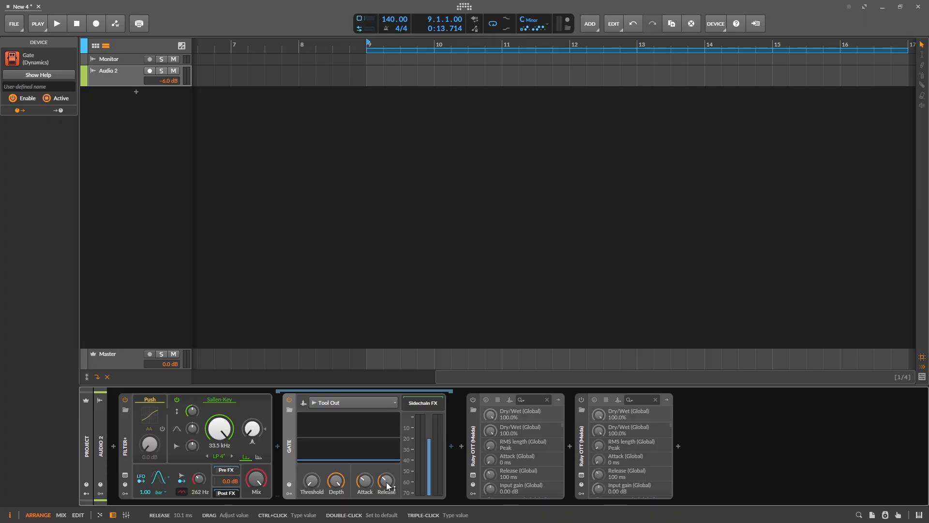
double_click(364, 482)
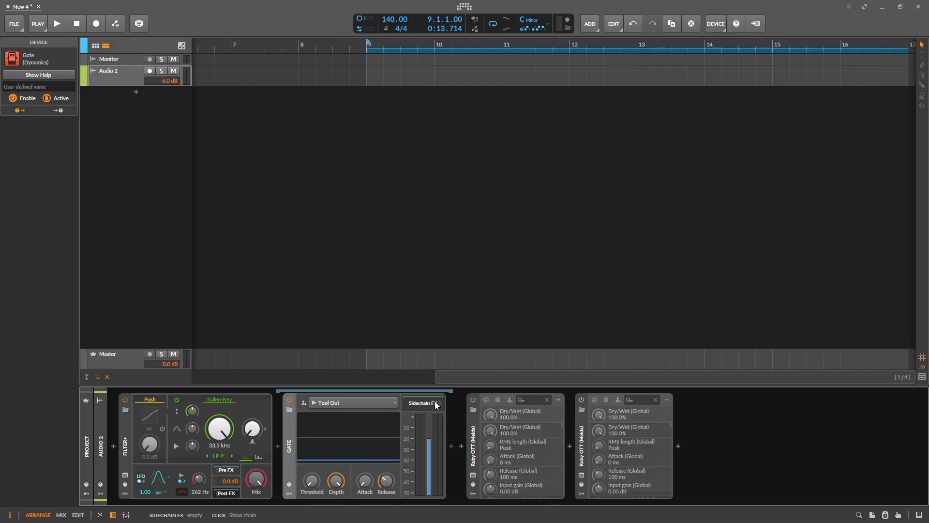
Insert a Time Shift in the Gate's Sidechain FX chain, switch its unit to ms and enter a negative shift
click(451, 447)
text(time shi)
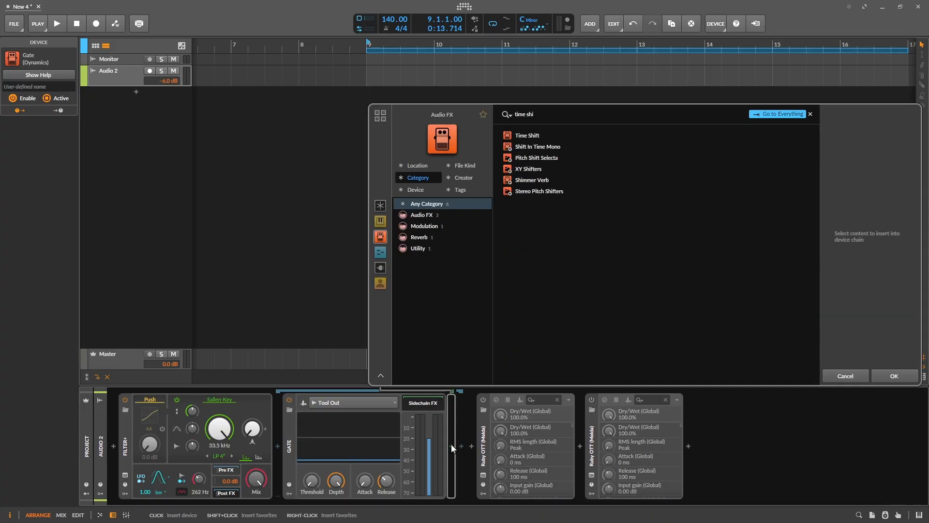
key(Return)
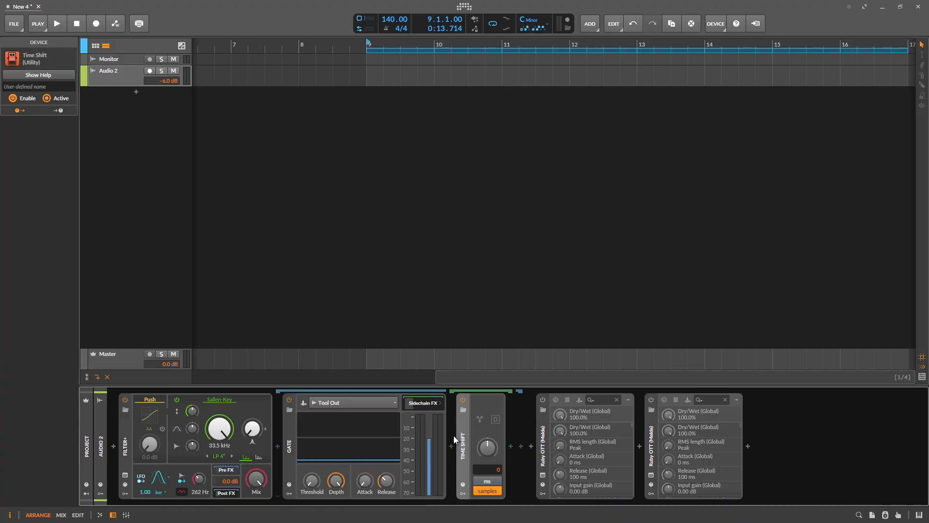
click(487, 485)
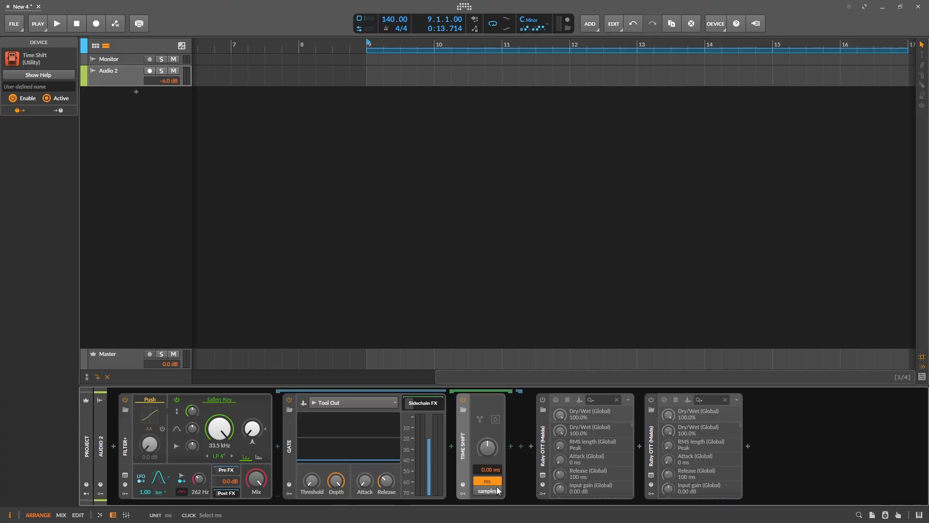
triple_click(492, 472)
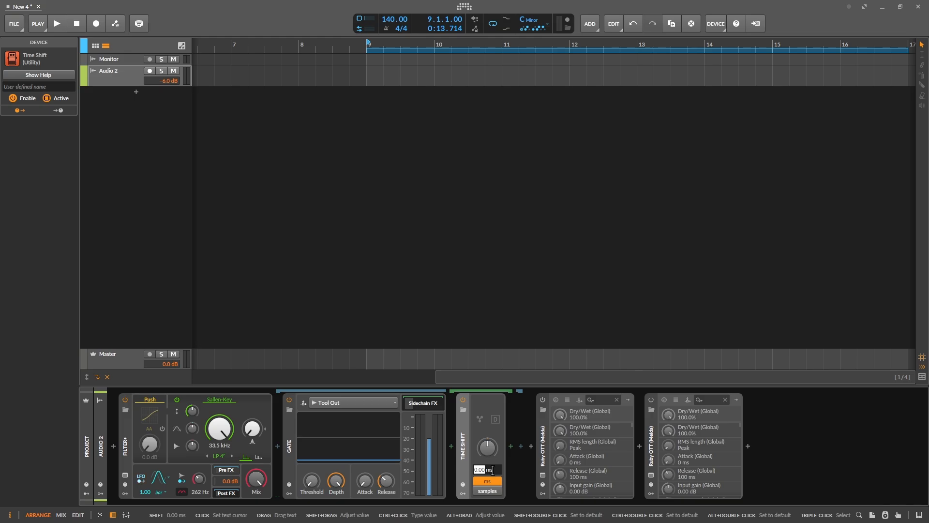
text(-0)
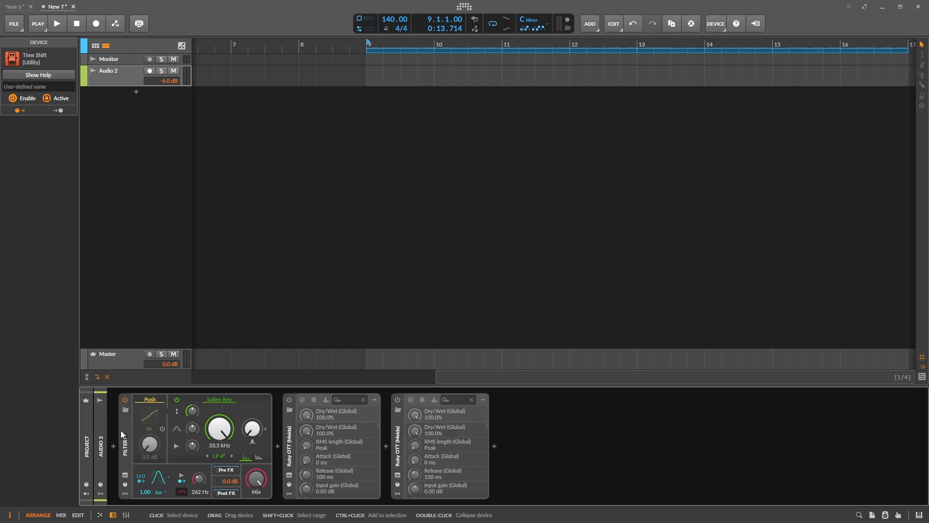
Save the current Filter+ settings as the device's default preset
click(122, 435)
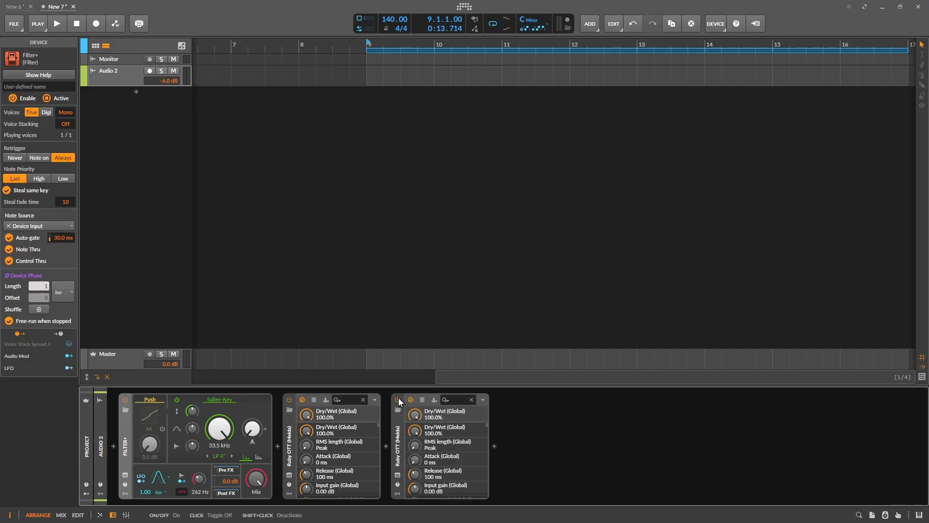
click(398, 476)
click(398, 476)
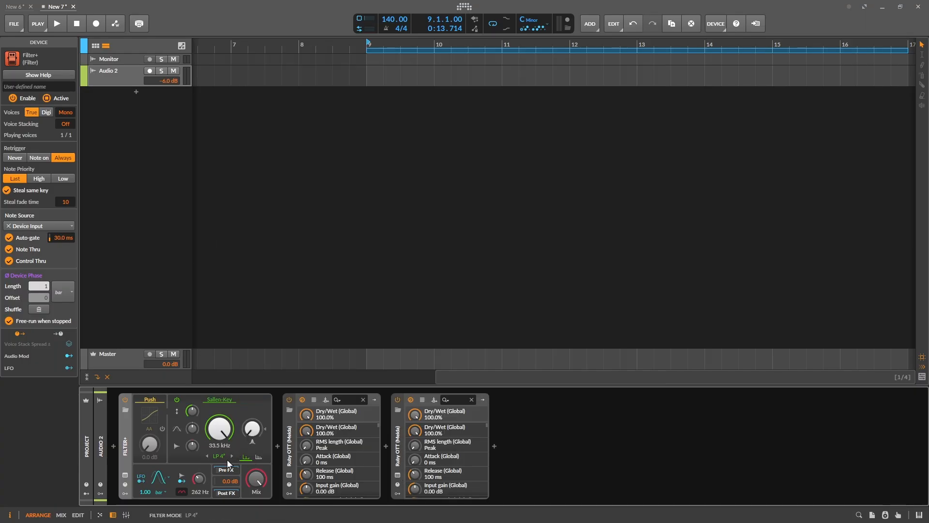
right_click(192, 462)
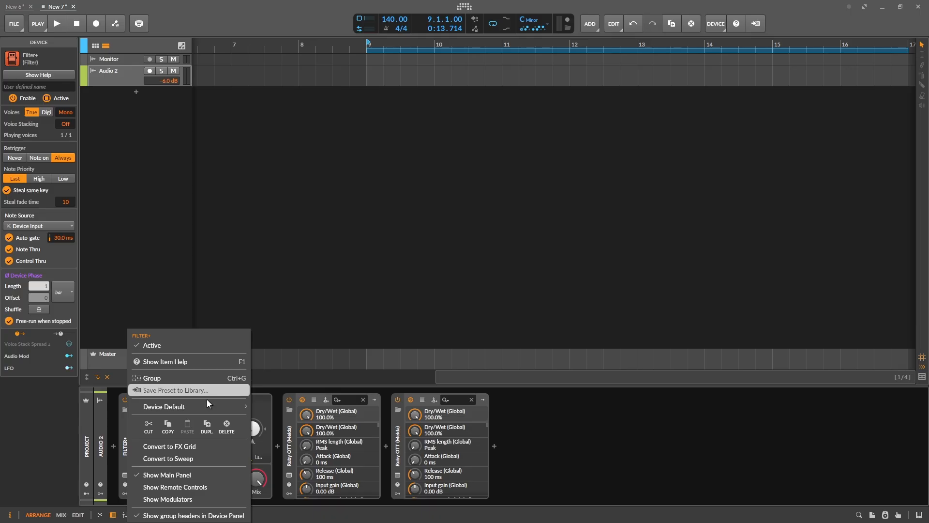
mouse_move(208, 403)
click(283, 421)
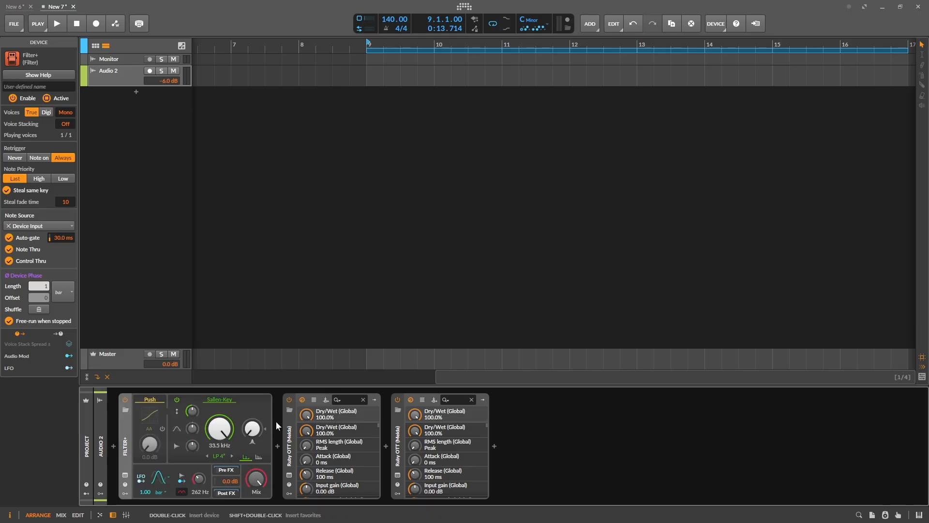
Clear all devices from the Audio 2 track and insert a fresh Filter+ to check its default preset
key(ctrl+a)
key(Delete)
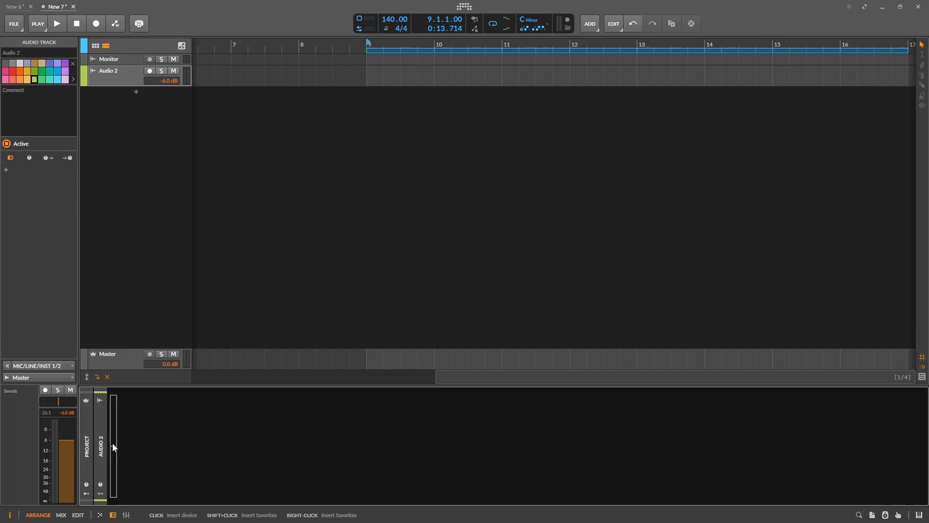
click(113, 446)
key(Return)
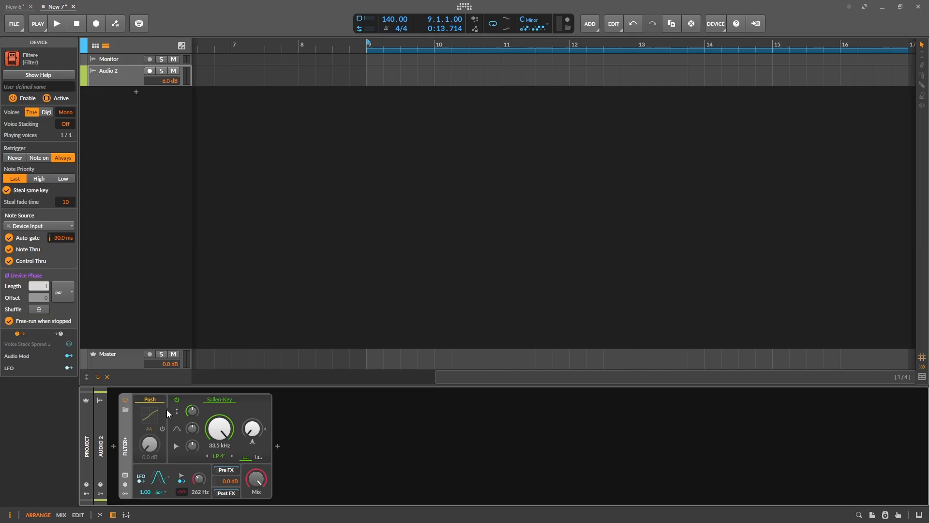
View the Filter+ Pre FX chain and replace the device with a Saturator
click(227, 470)
click(227, 470)
key(Delete)
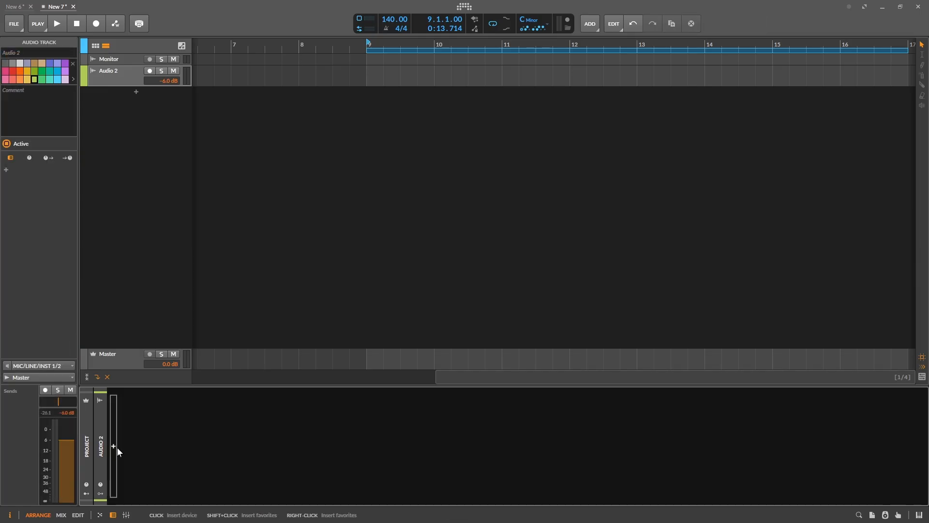
click(118, 447)
text(sator)
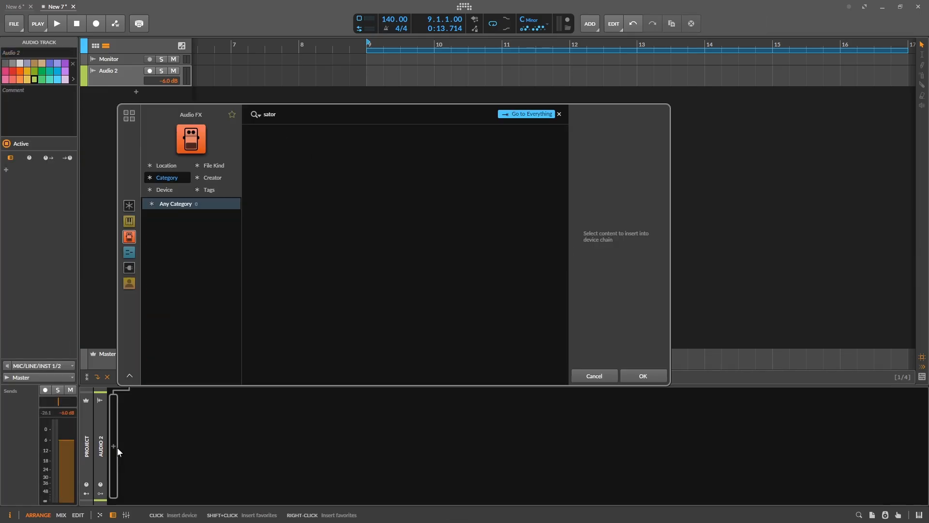
key(Return)
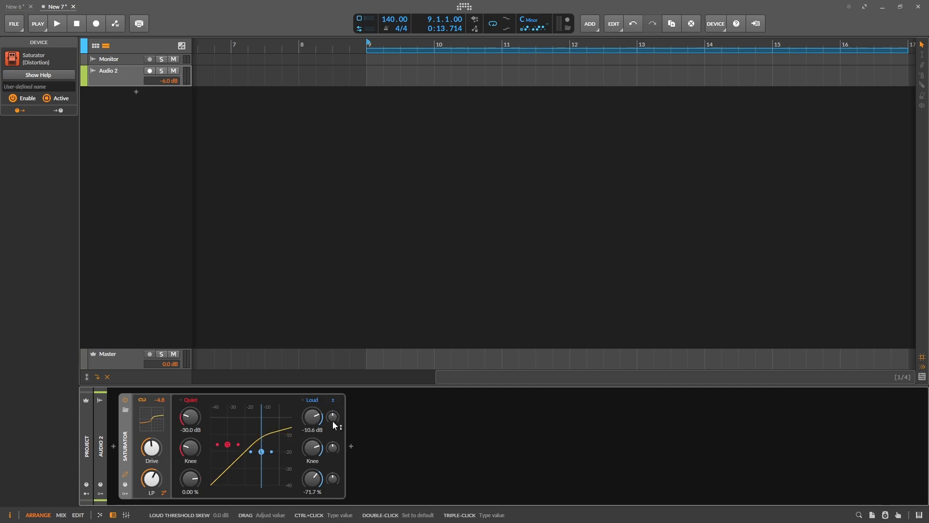
Set the Saturator's Loud ratio to -100 %, its Loud threshold to 0.0 dB and its low-pass slope to Off
double_click(313, 479)
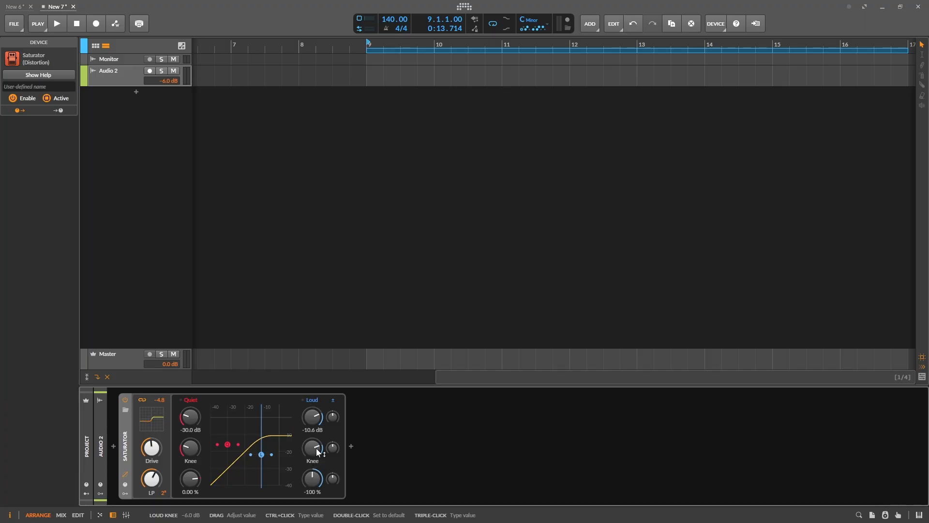
double_click(313, 417)
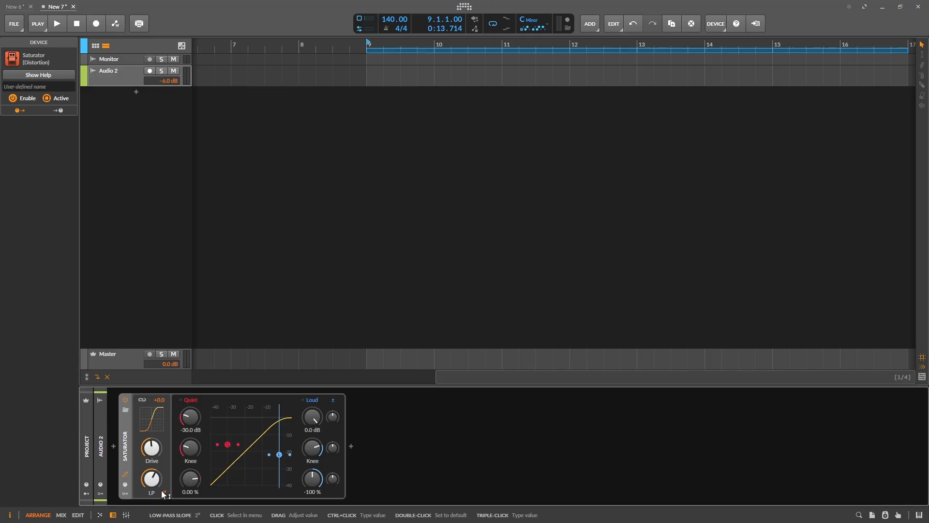
drag(163, 493, 163, 497)
Set the Saturator's Drive to 0 dB and collapse its curve display
triple_click(149, 446)
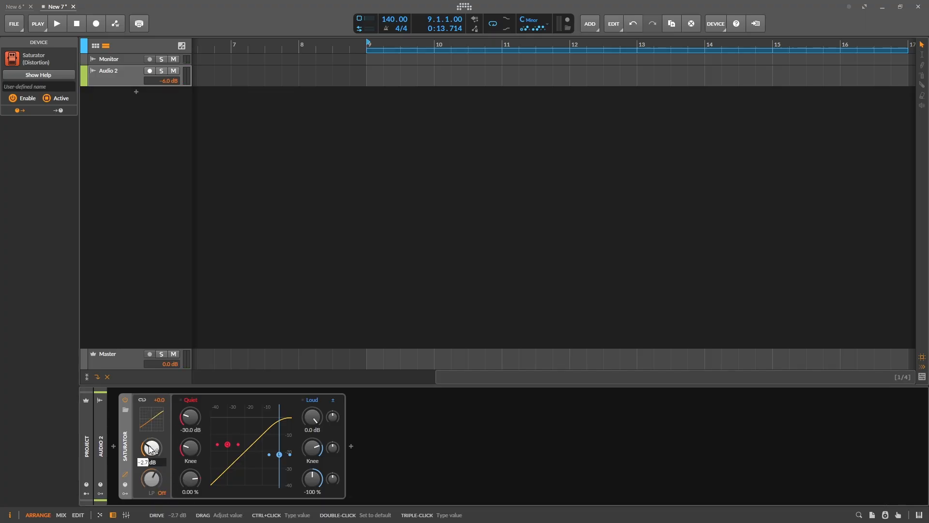
text(0)
key(Return)
click(125, 474)
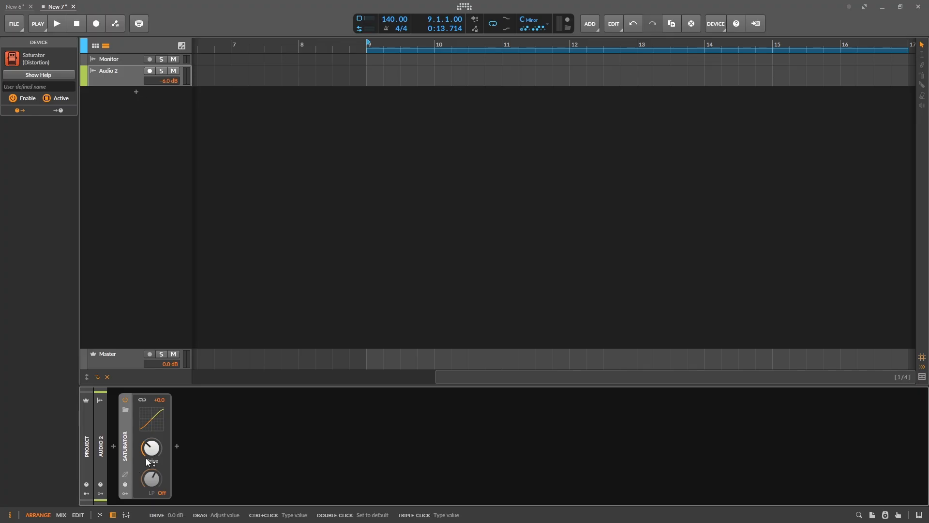
Raise the Saturator's Drive, expand the curve display again and lower the Loud threshold
drag(144, 460, 144, 431)
click(125, 474)
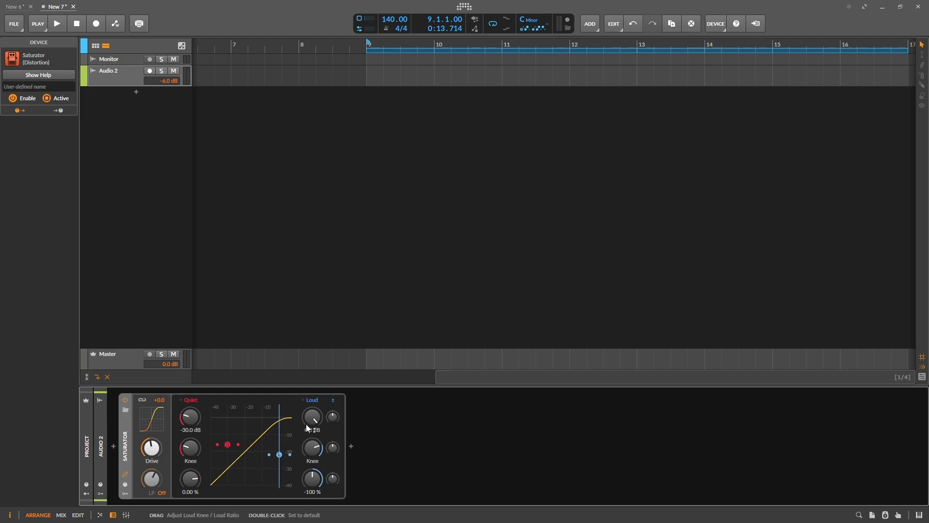
drag(315, 422, 315, 435)
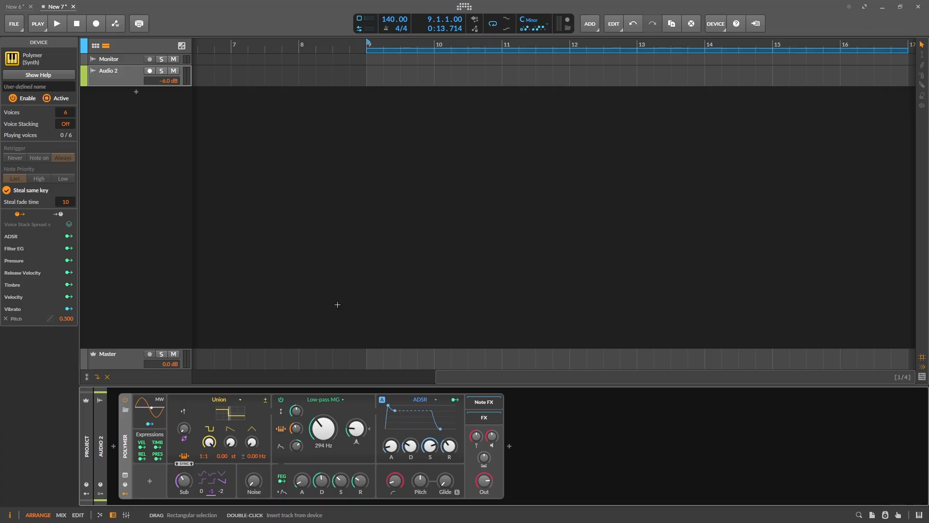
Set Polymer's oscillator to Sine and its sub oscillator to octave 0 with the first waveform
click(222, 400)
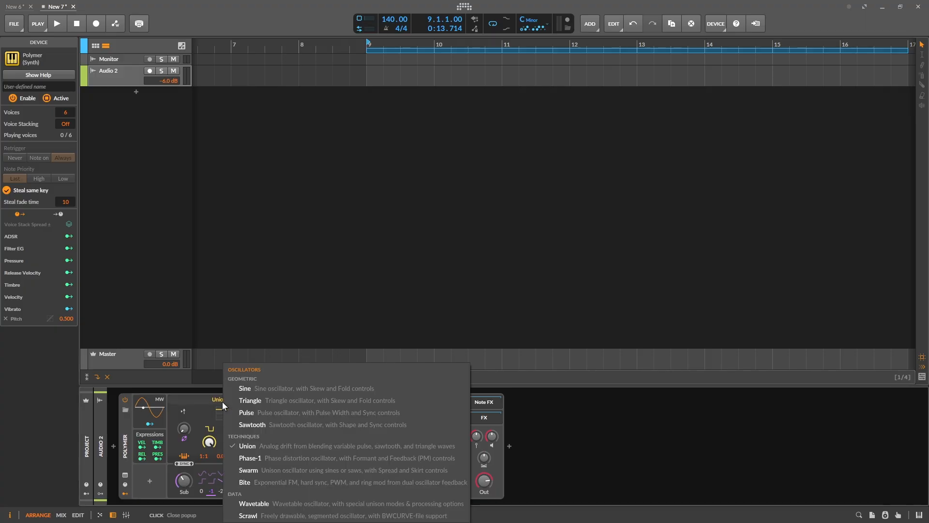
click(263, 388)
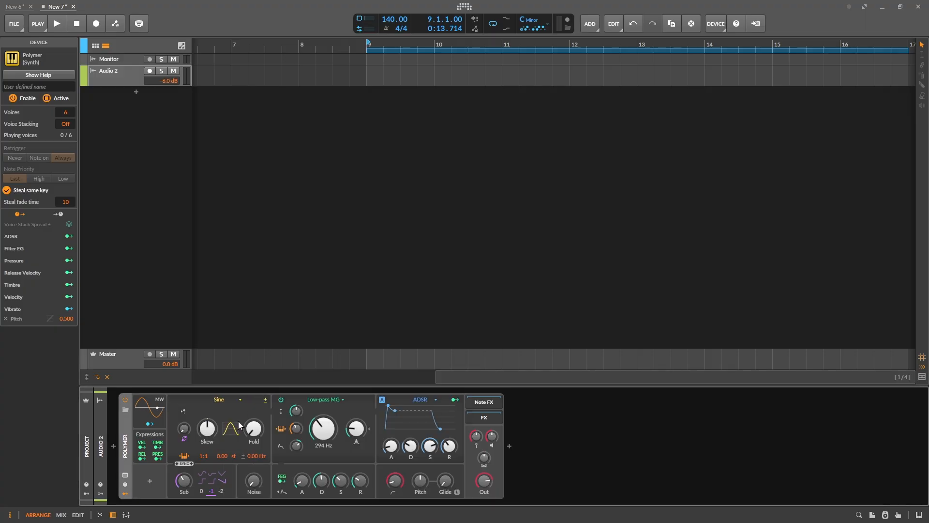
click(201, 492)
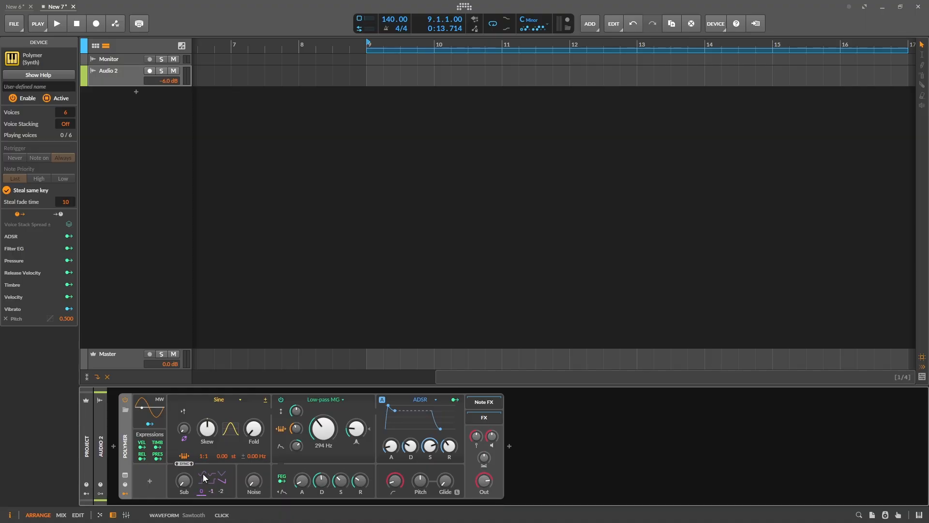
click(202, 473)
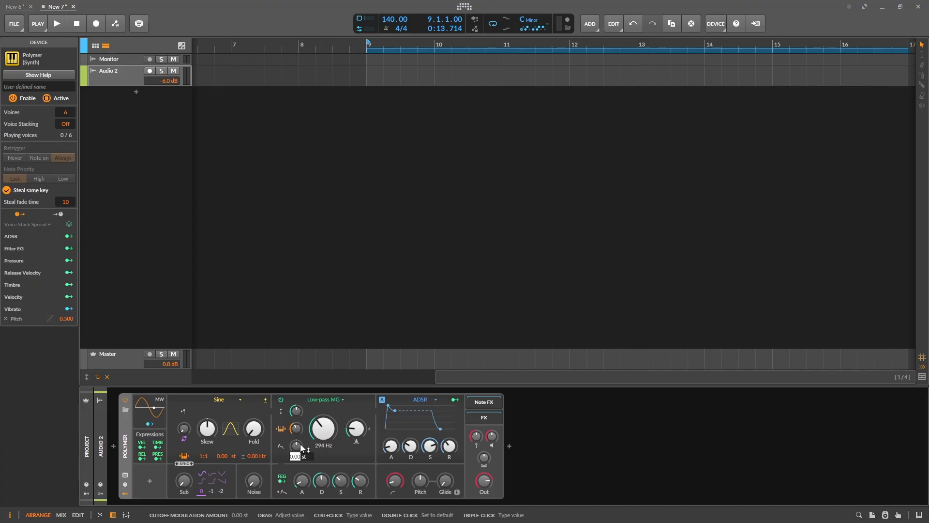
Set Polymer's filter to Sallen-Key with a 33.5 kHz cutoff, and lower the high-pass to 19.4 Hz
drag(325, 438, 325, 358)
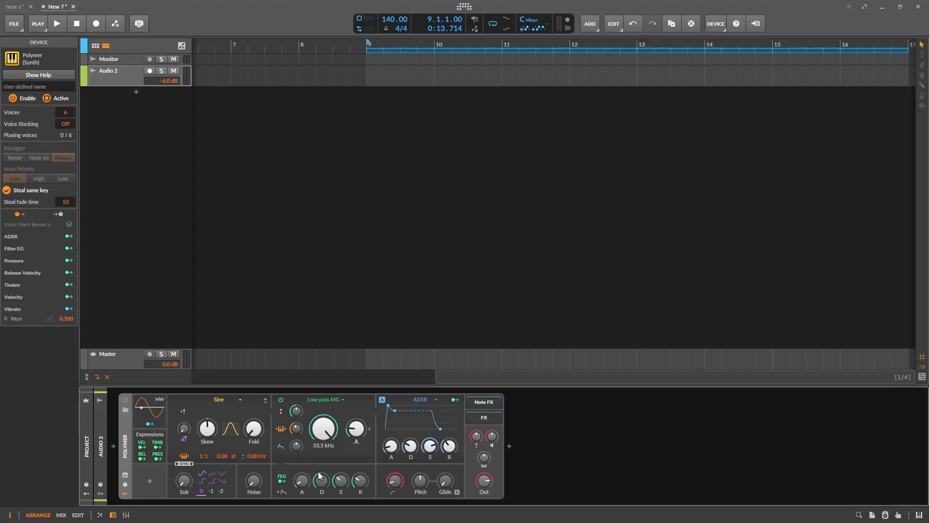
click(318, 399)
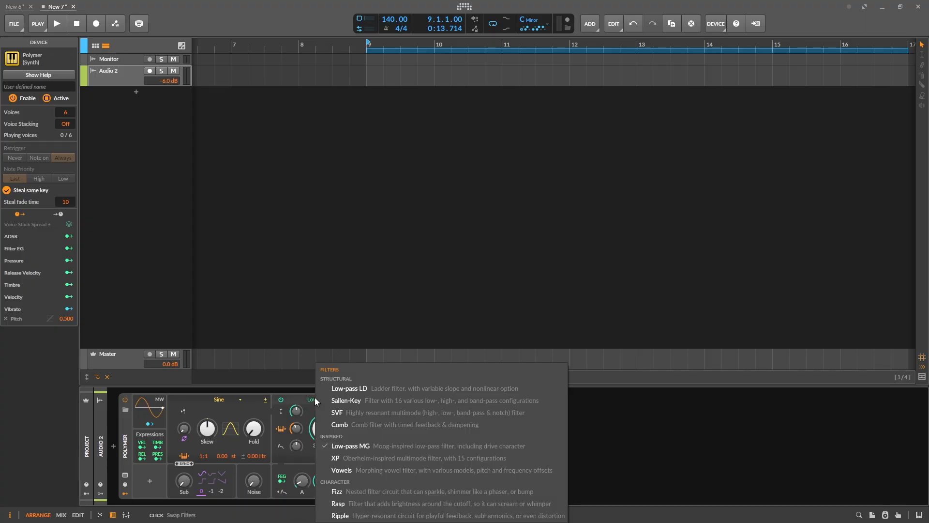
click(357, 402)
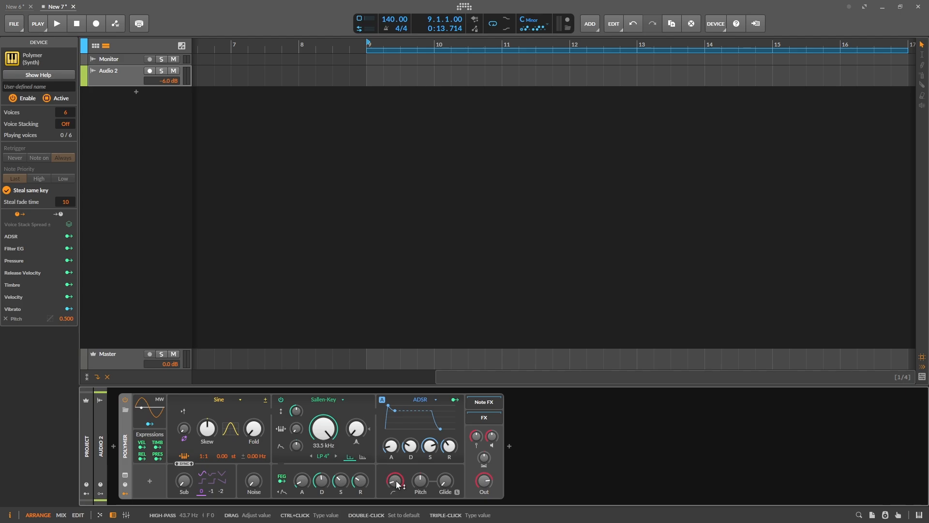
drag(396, 482, 396, 501)
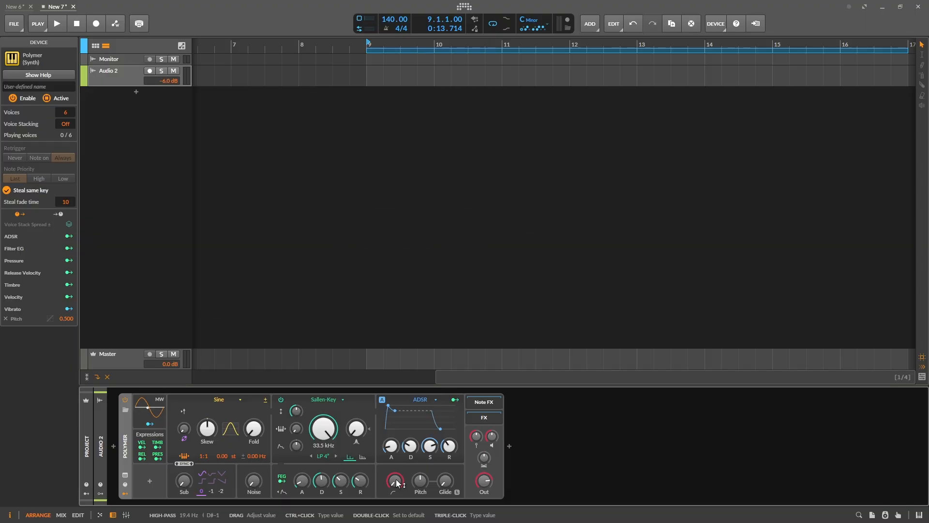
Delete Polymer from Audio 2, and load the Default preset in MDynamicsMB's edit view
key(Delete)
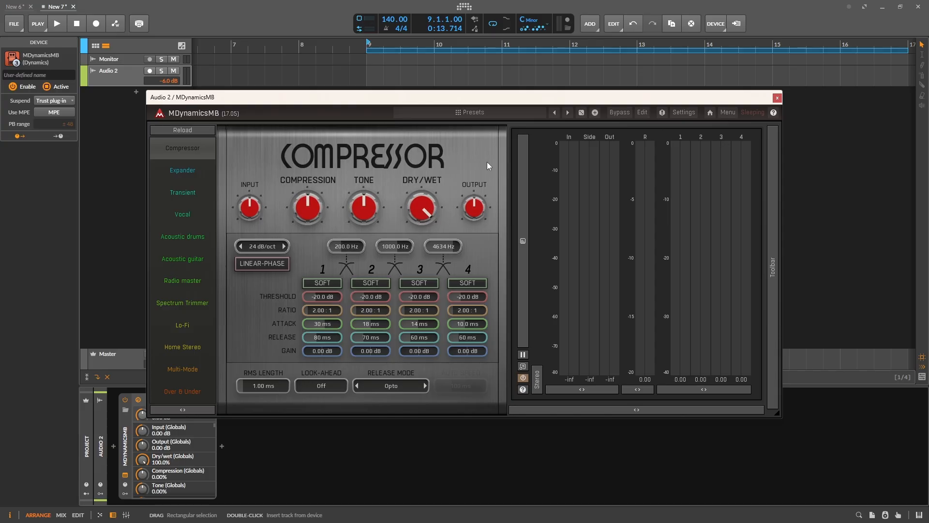
click(642, 113)
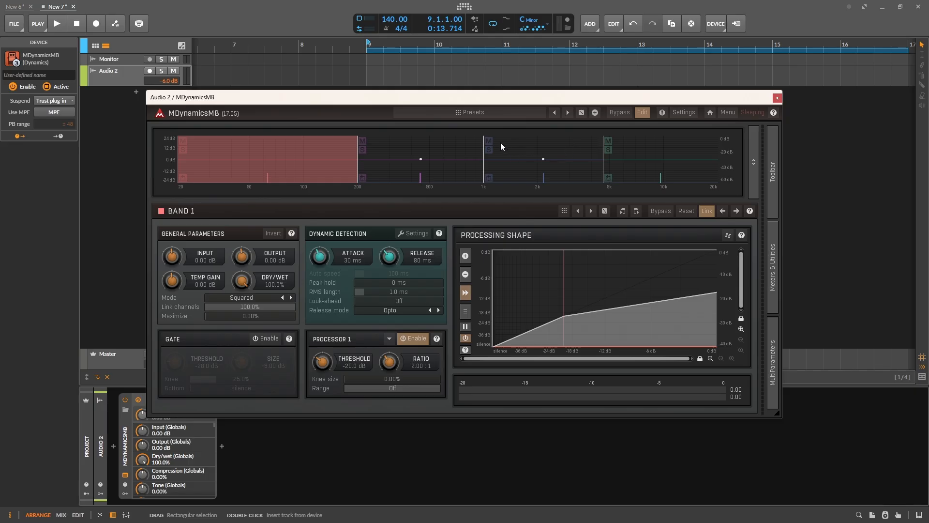
click(484, 115)
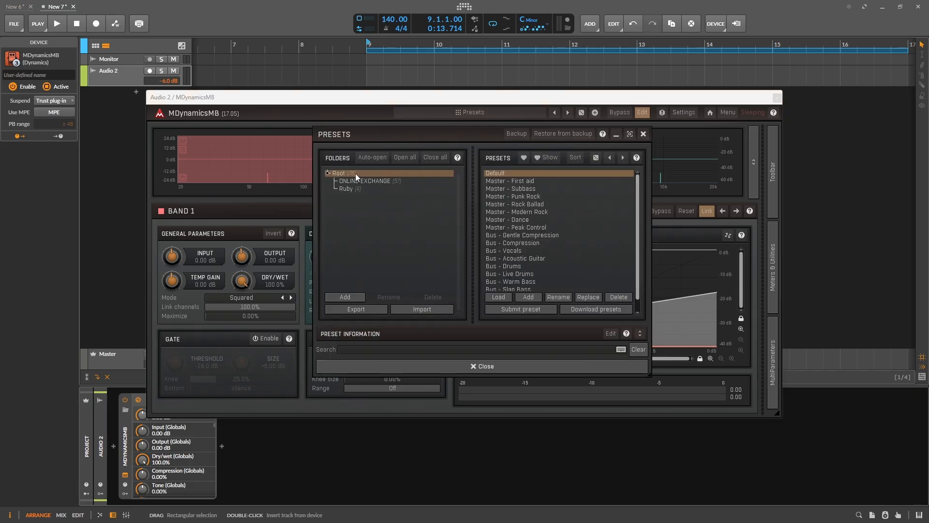
double_click(515, 173)
click(481, 366)
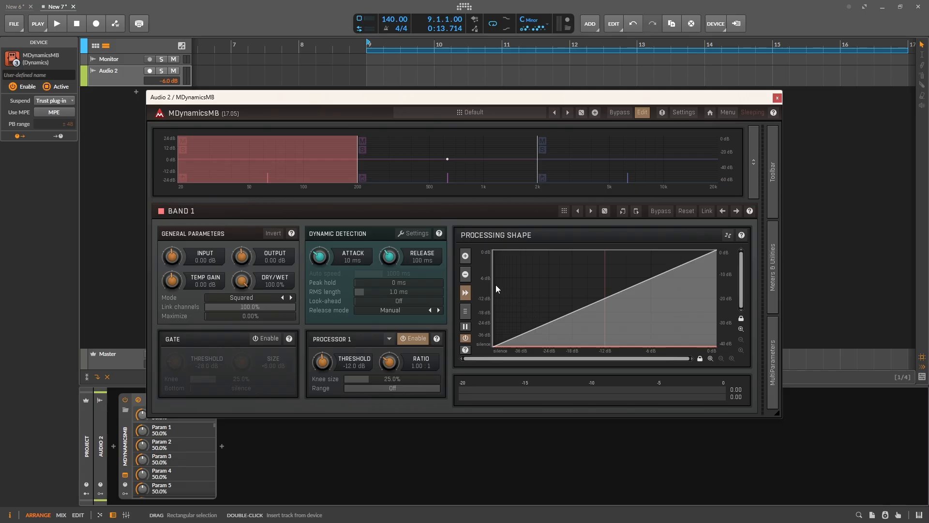
Save MDynamicsMB's current state as its default preset
right_click(124, 443)
mouse_move(189, 414)
click(288, 428)
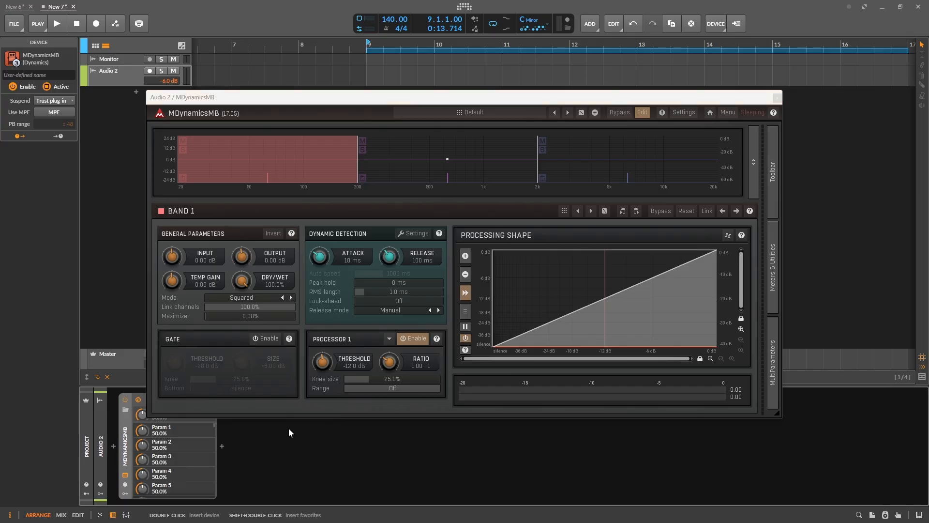
Search the device browser for "mdyn" and insert MDynamicsMB on the emptied Audio 2 track
click(117, 441)
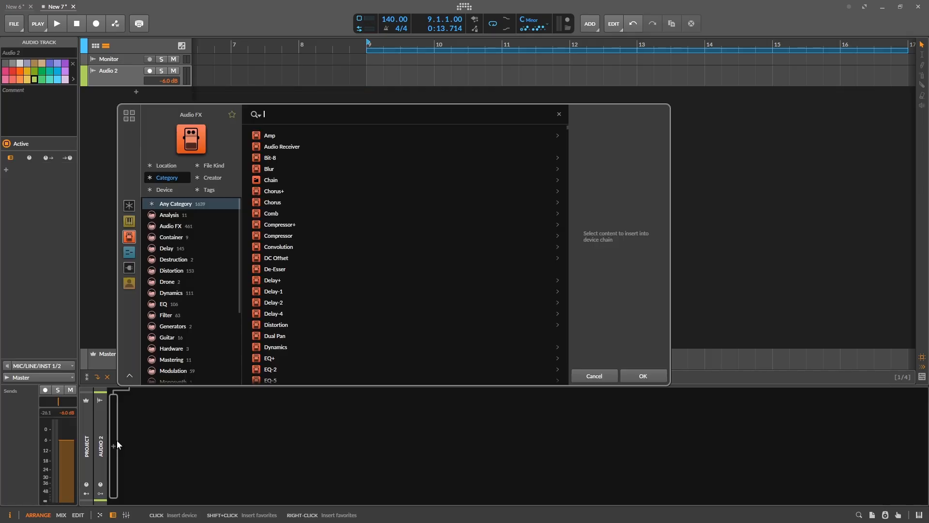
text(mdyn)
key(Return)
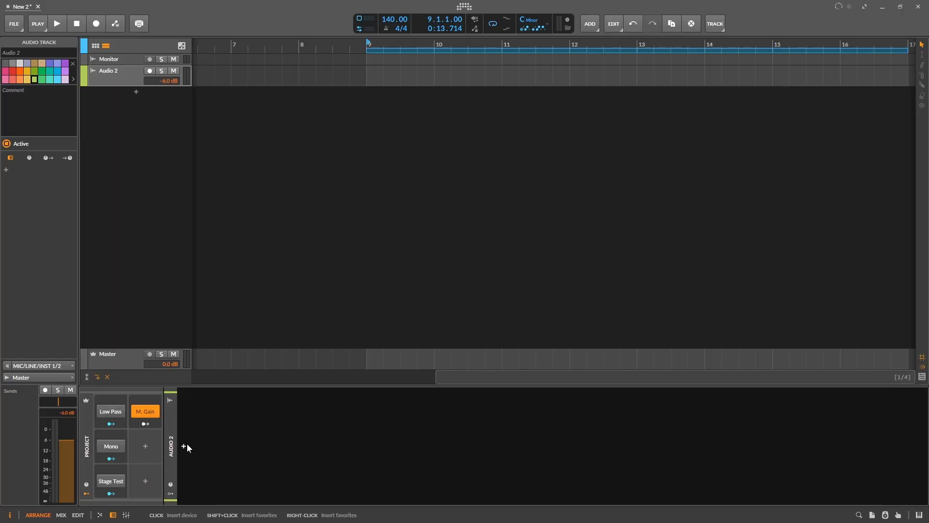
Open the device browser for the empty Audio 2 track and filter the file kind to both Devices and Plug-ins
click(183, 445)
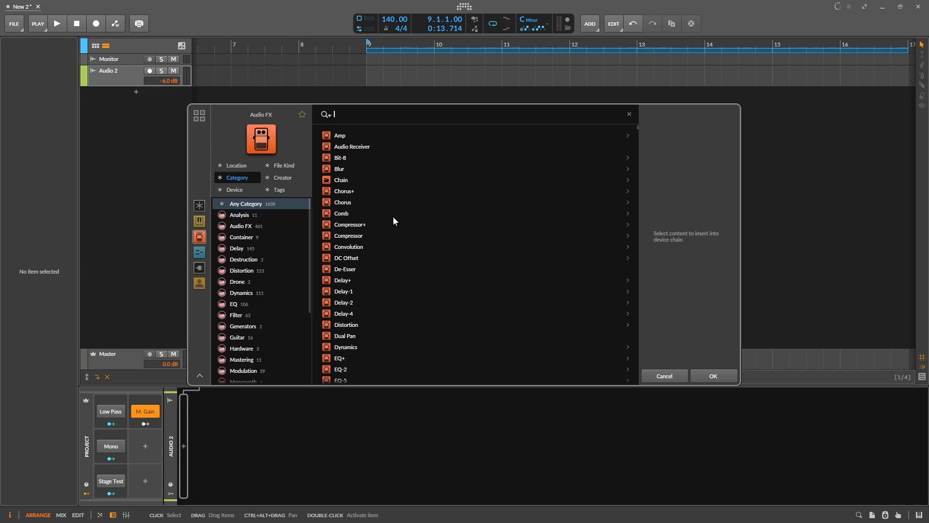
scroll(547, 214, down, 4)
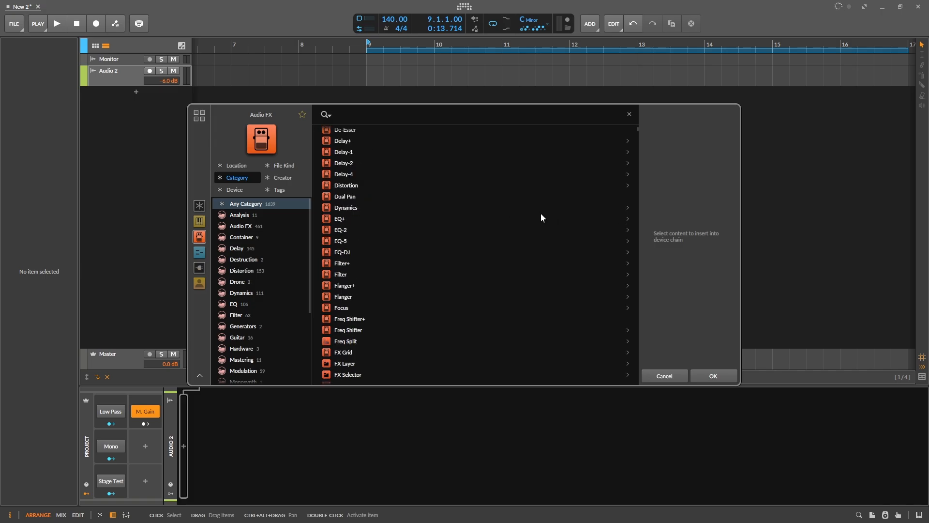
scroll(540, 216, down, 20)
scroll(533, 221, down, 20)
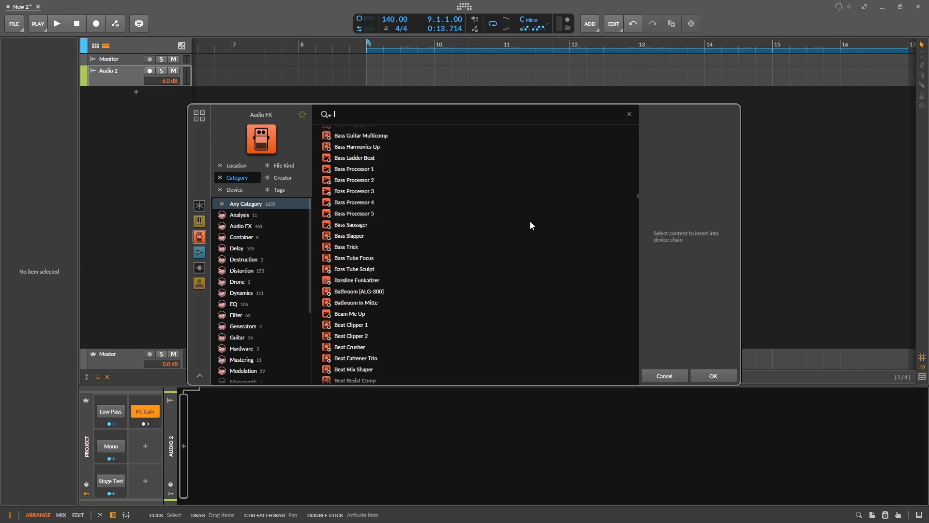
scroll(561, 252, up, 20)
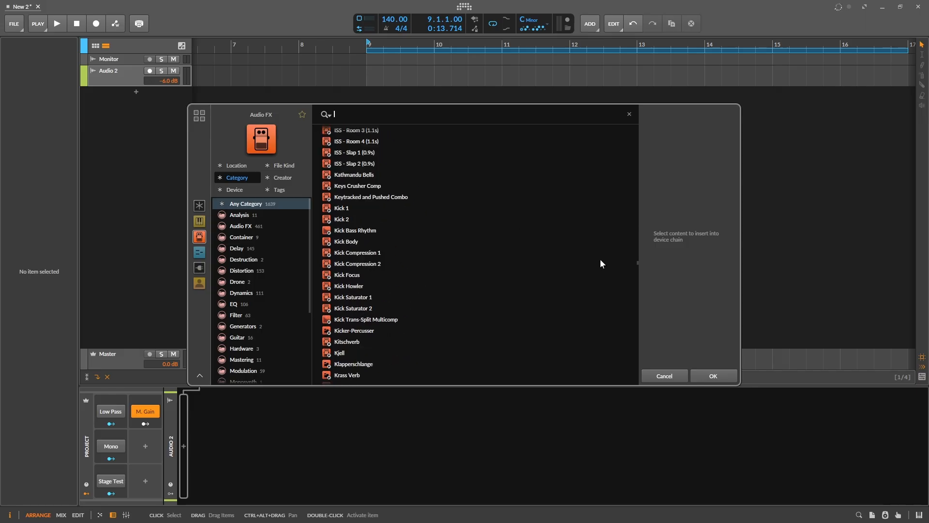
scroll(592, 247, up, 10)
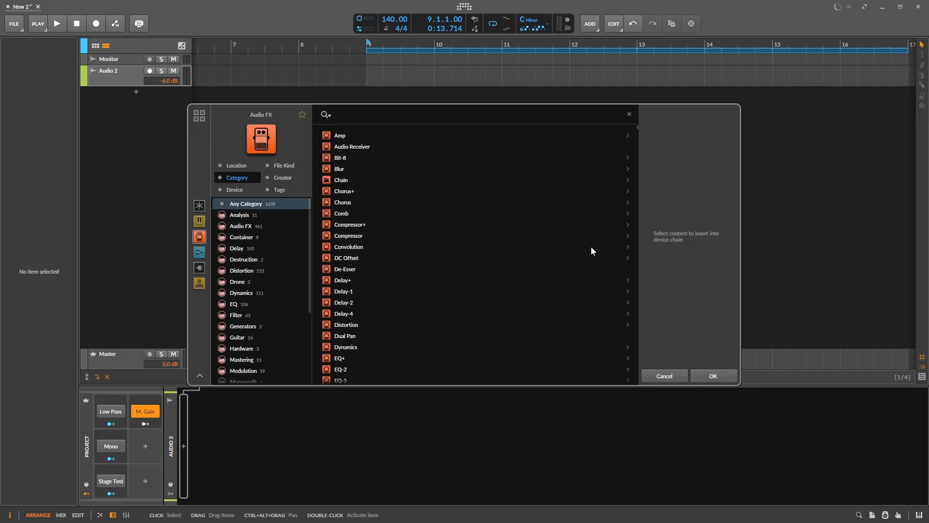
click(293, 168)
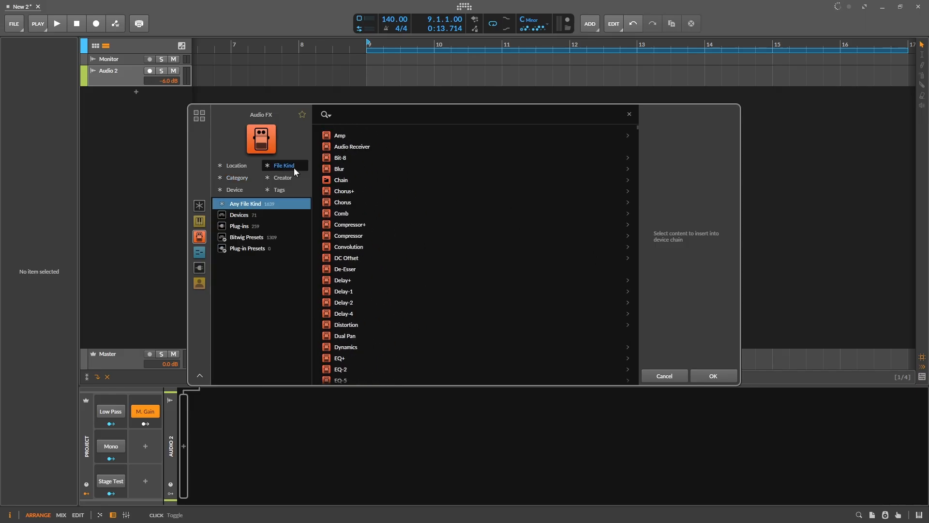
click(277, 229)
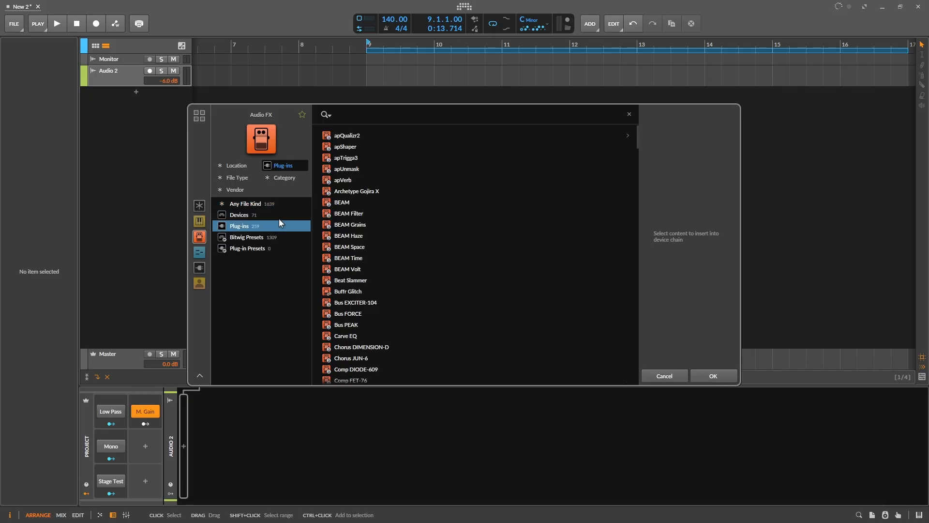
ctrl+click(280, 216)
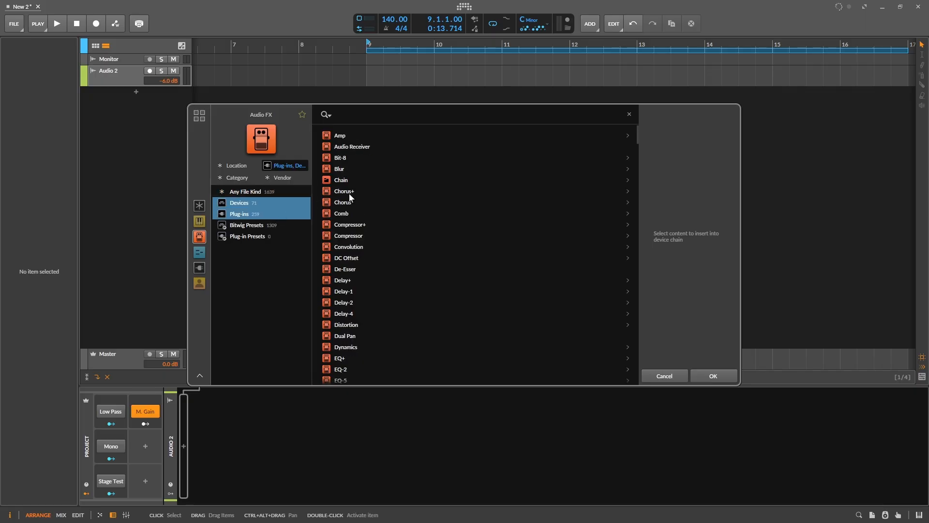
drag(637, 131, 611, 121)
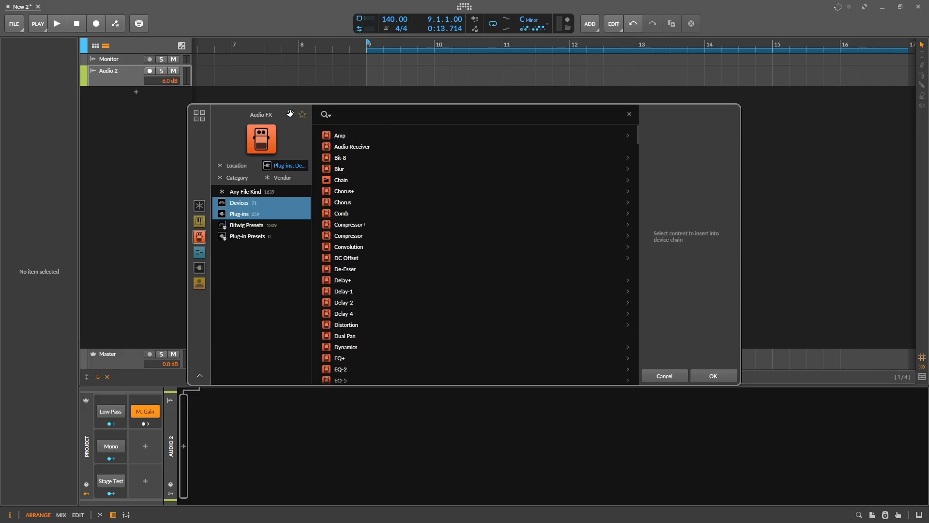
Make the current browser selections the default for the empty Audio Track context, and close the browser without inserting anything
right_click(286, 110)
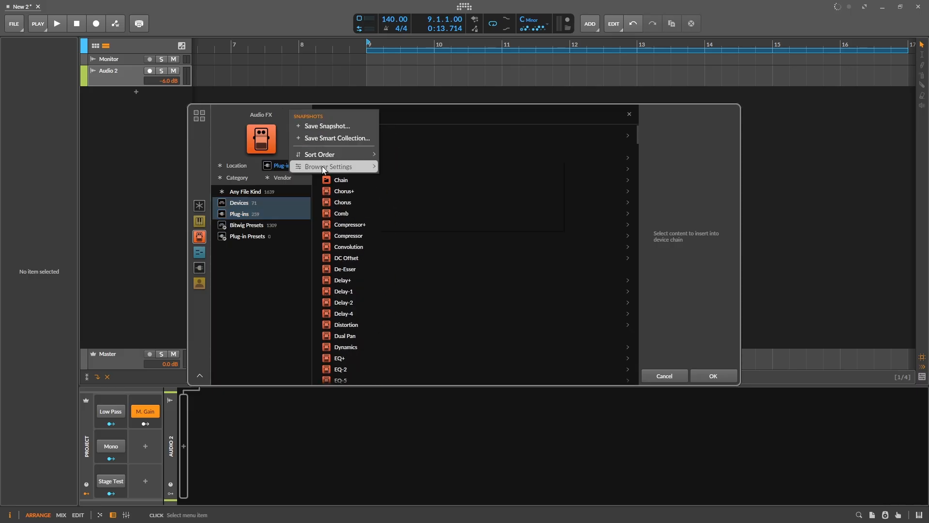
mouse_move(339, 166)
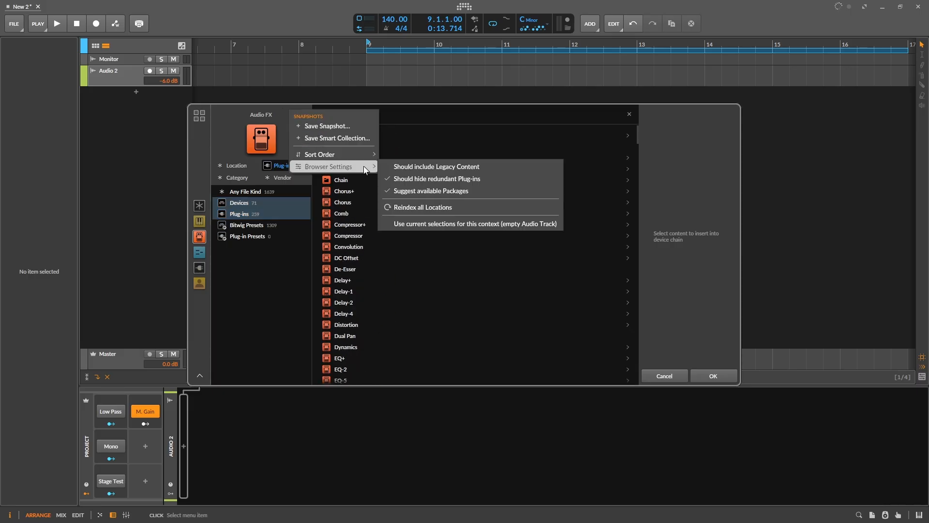
click(447, 224)
click(664, 376)
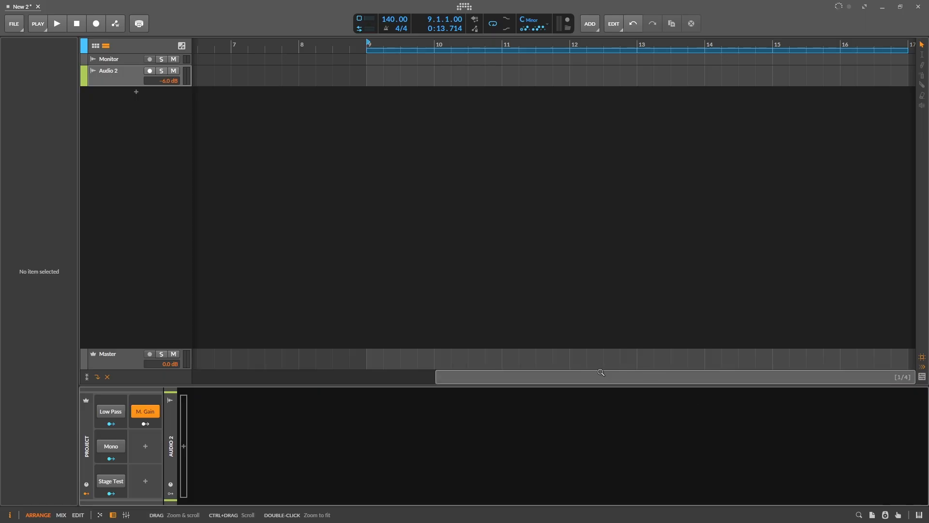
Add a new audio track below Audio 2 and open its device browser to check the default filter
right_click(108, 112)
click(147, 130)
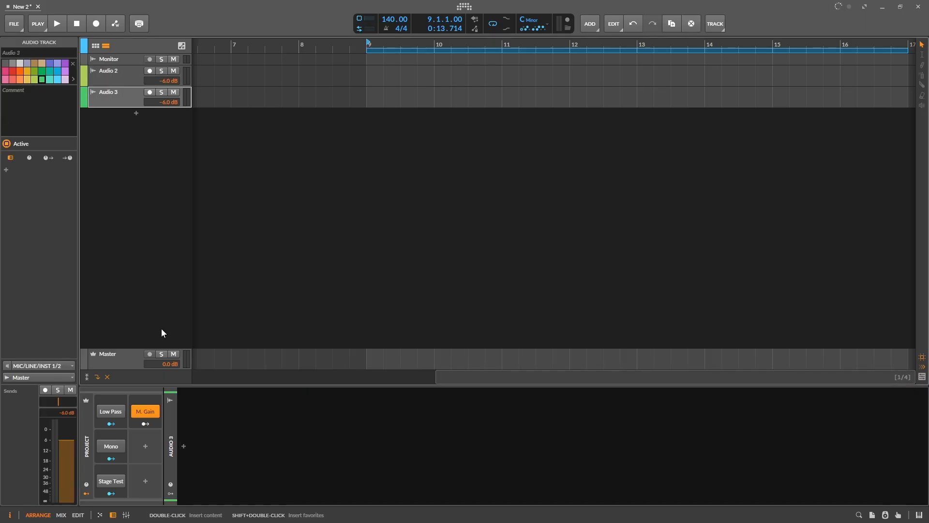
click(184, 444)
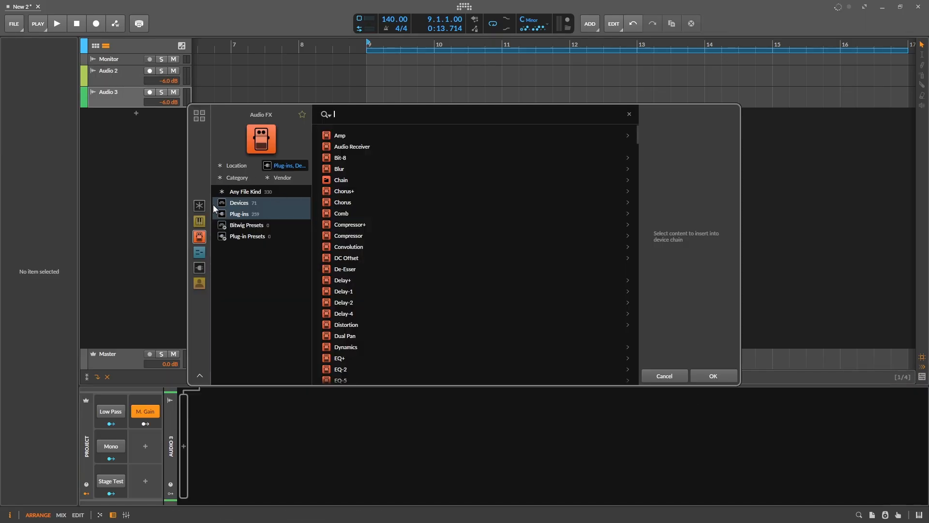